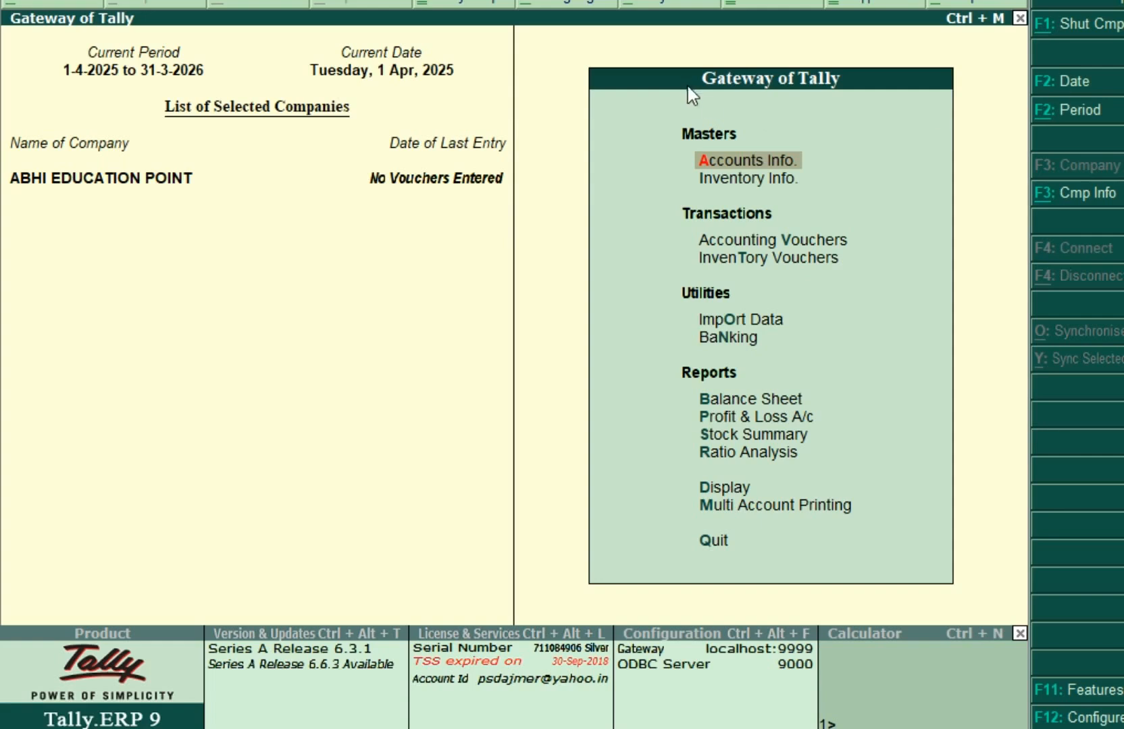
Step: Enable Maintain cost centres in the company's Accounting Features
{"action": "key", "text": "F11"}
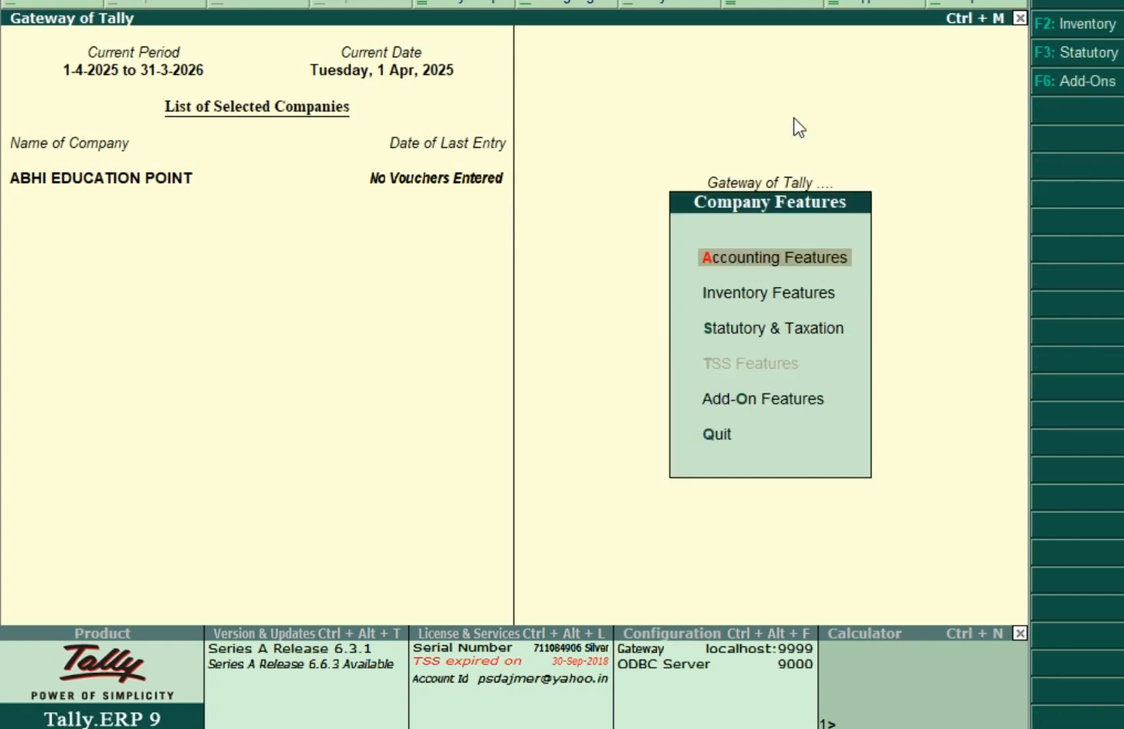
{"action": "key", "text": "Return"}
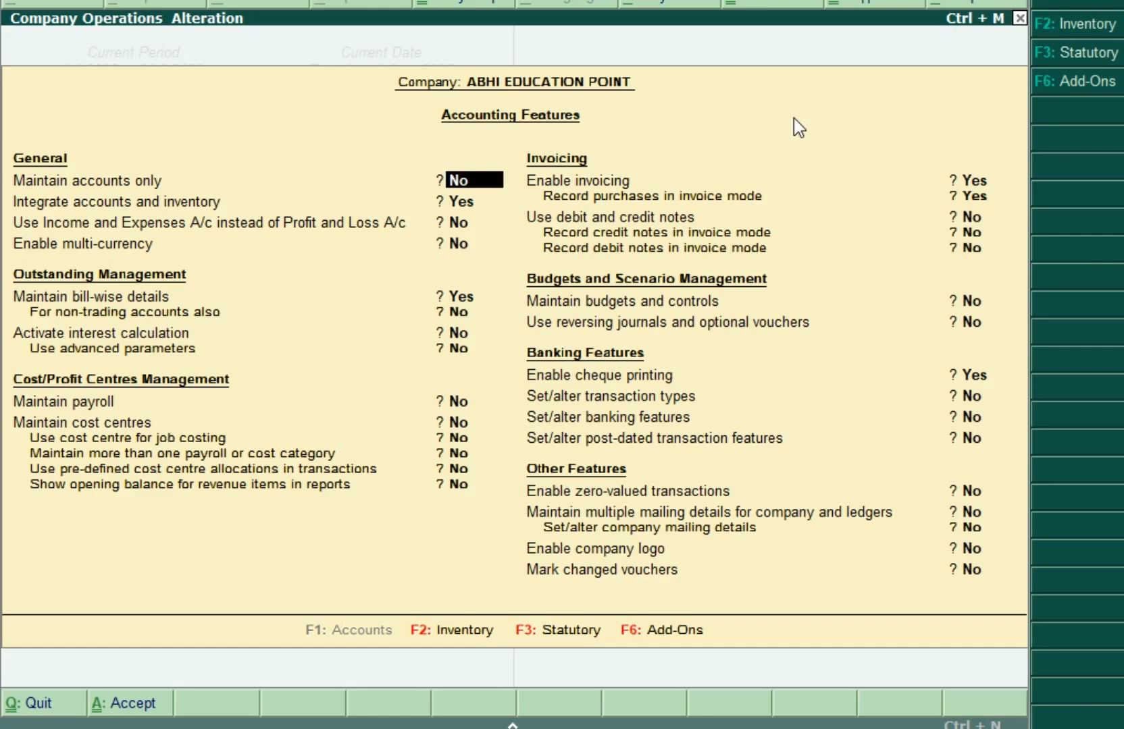
{"action": "key", "text": "Return"}
{"action": "key", "text": "Return"}
{"action": "key", "text": "Return"}
{"action": "key", "text": "Return"}
{"action": "key", "text": "Return"}
{"action": "key", "text": "Return"}
{"action": "key", "text": "Return"}
{"action": "key", "text": "Return"}
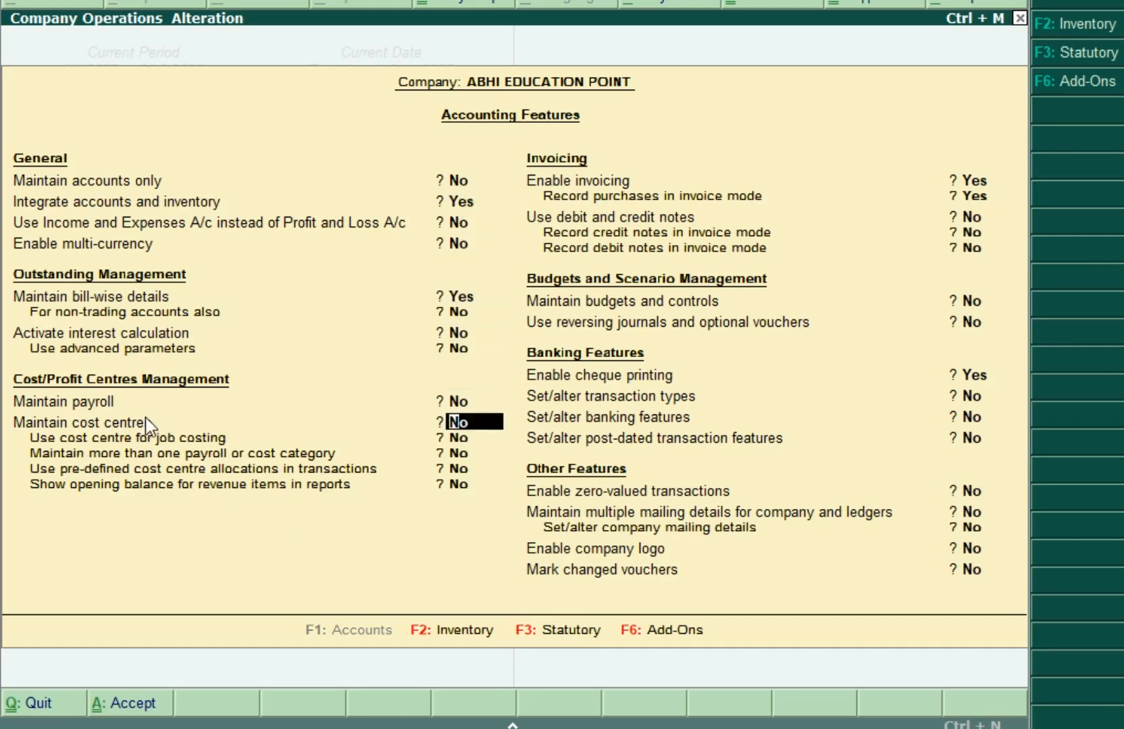
{"action": "type", "text": "y"}
{"action": "key", "text": "Return"}
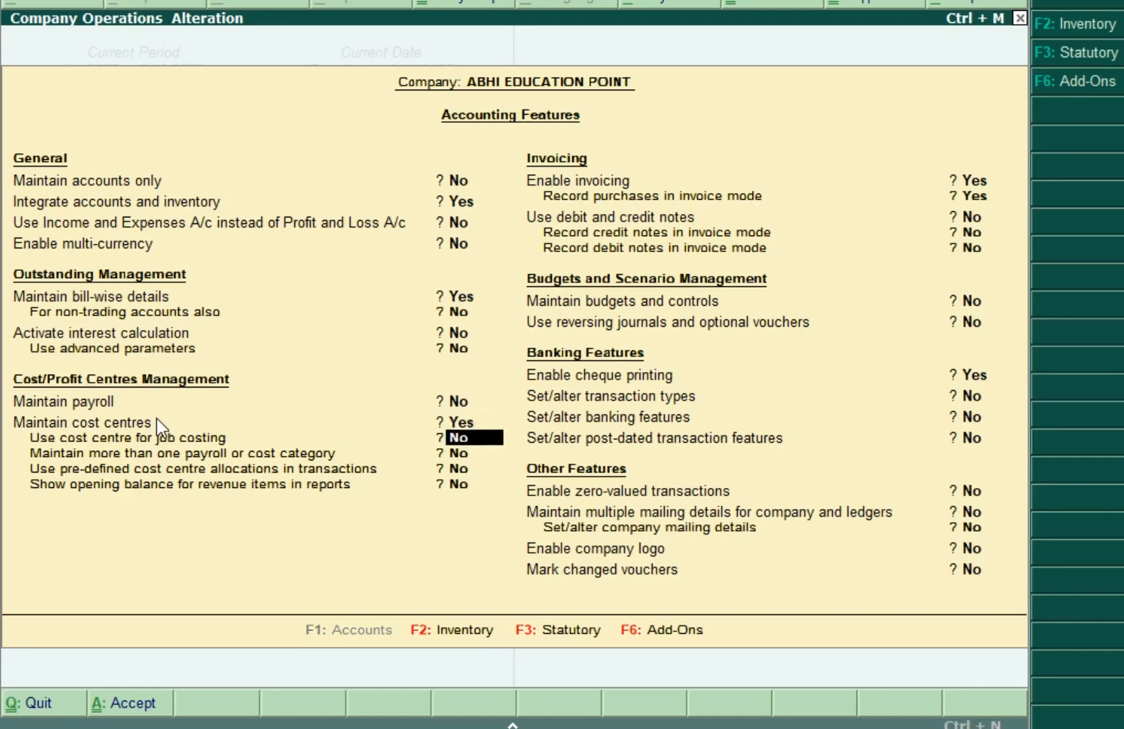
Step: Enable Maintain more than one payroll or cost category, save the accounting features and return to the Gateway of Tally
{"action": "key", "text": "Return"}
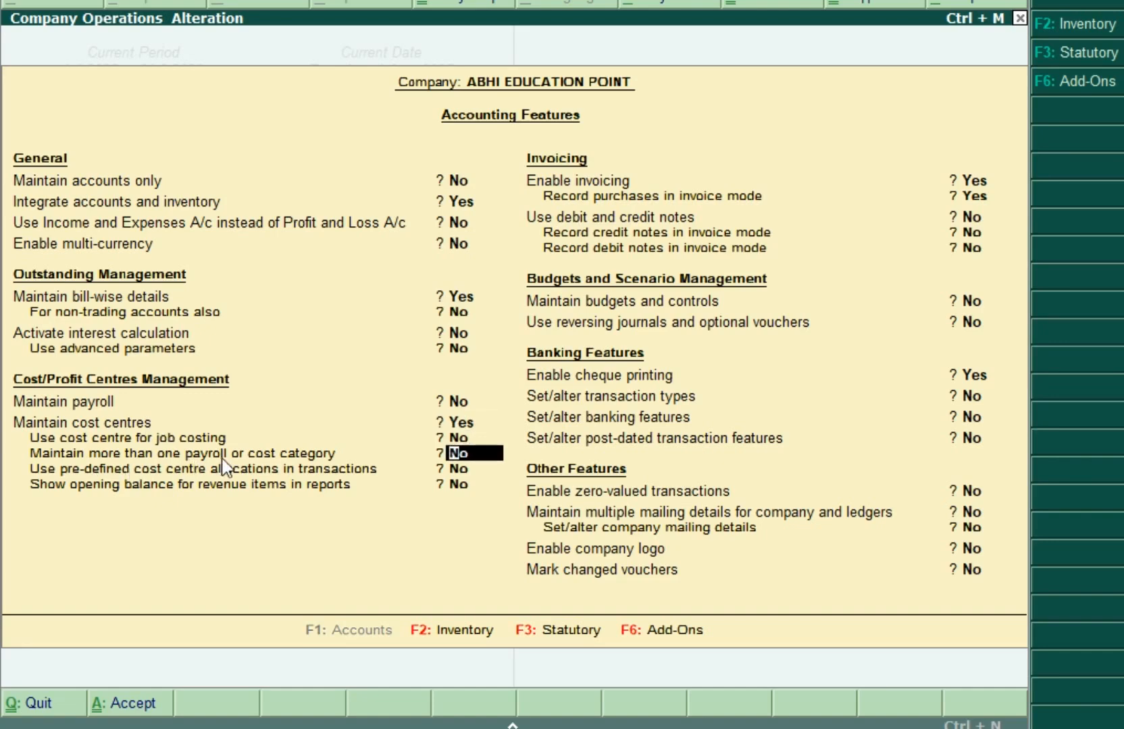
{"action": "type", "text": "y"}
{"action": "key", "text": "Return"}
{"action": "key", "text": "Return"}
{"action": "key", "text": "Return"}
{"action": "key", "text": "Return"}
{"action": "key", "text": "Return"}
{"action": "key", "text": "Return"}
{"action": "key", "text": "Return"}
{"action": "key", "text": "Return"}
{"action": "key", "text": "Return"}
{"action": "key", "text": "Return"}
{"action": "key", "text": "Return"}
{"action": "key", "text": "Return"}
{"action": "key", "text": "Return"}
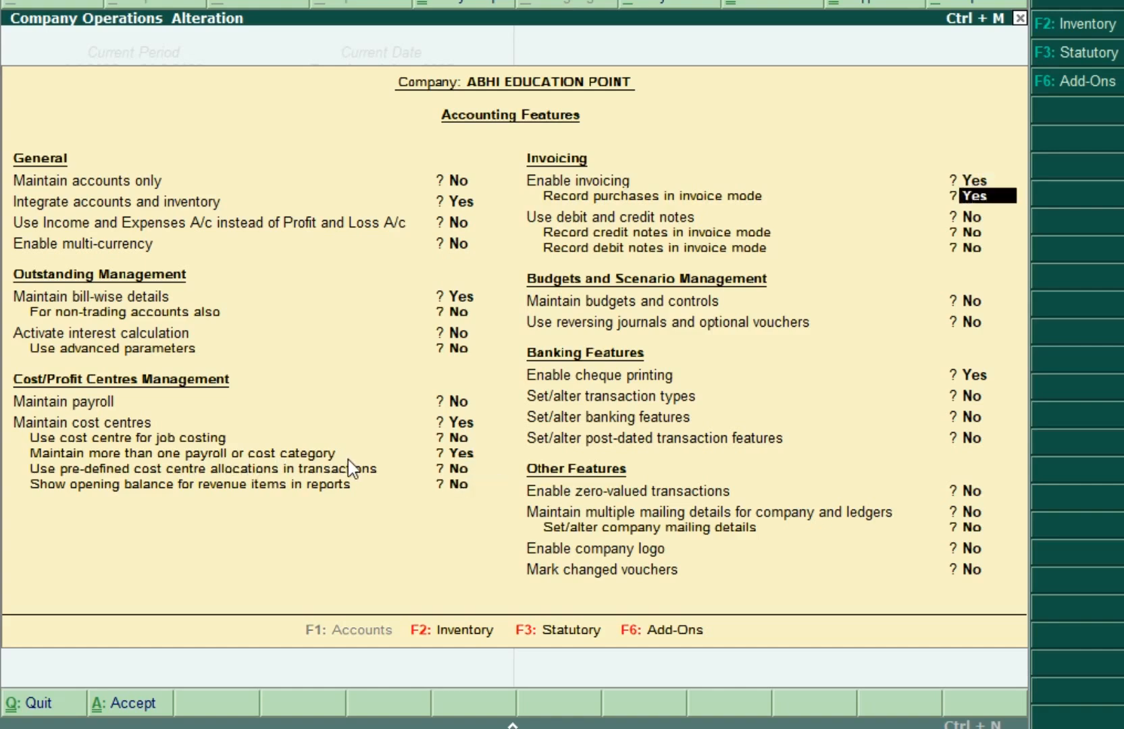
{"action": "key", "text": "Return"}
{"action": "key", "text": "Return"}
{"action": "key", "text": "Return"}
{"action": "key", "text": "Return"}
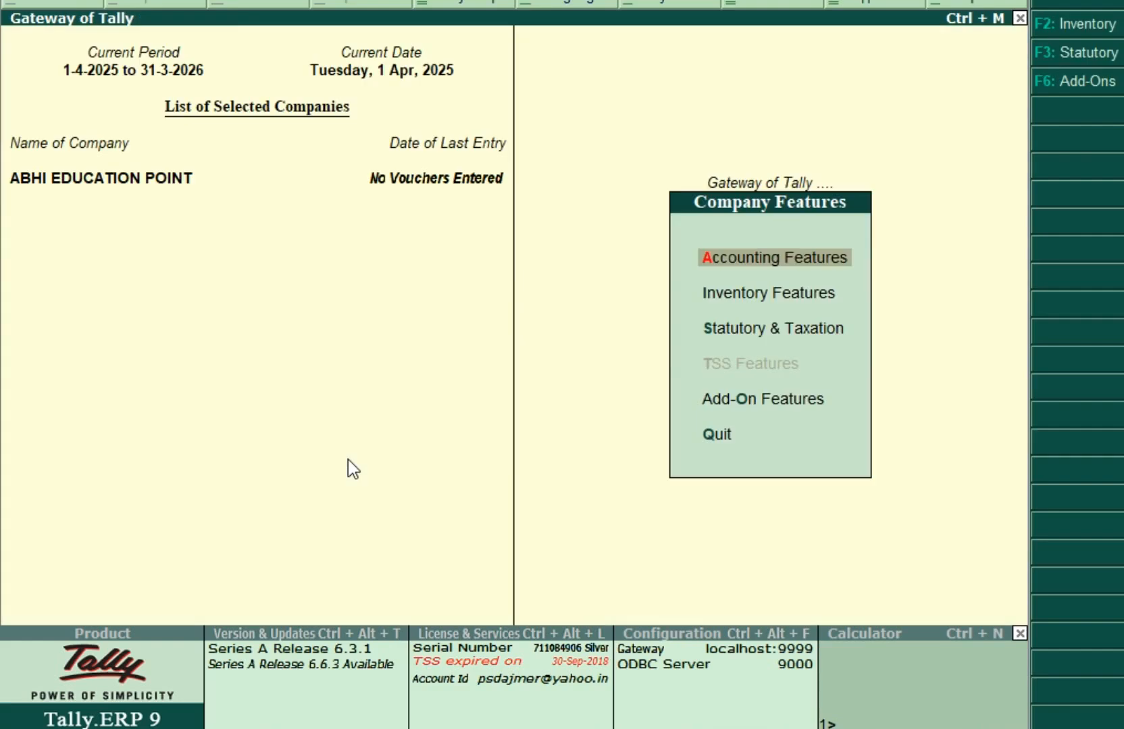
{"action": "key", "text": "Escape"}
{"action": "key", "text": "Escape"}
{"action": "key", "text": "Escape"}
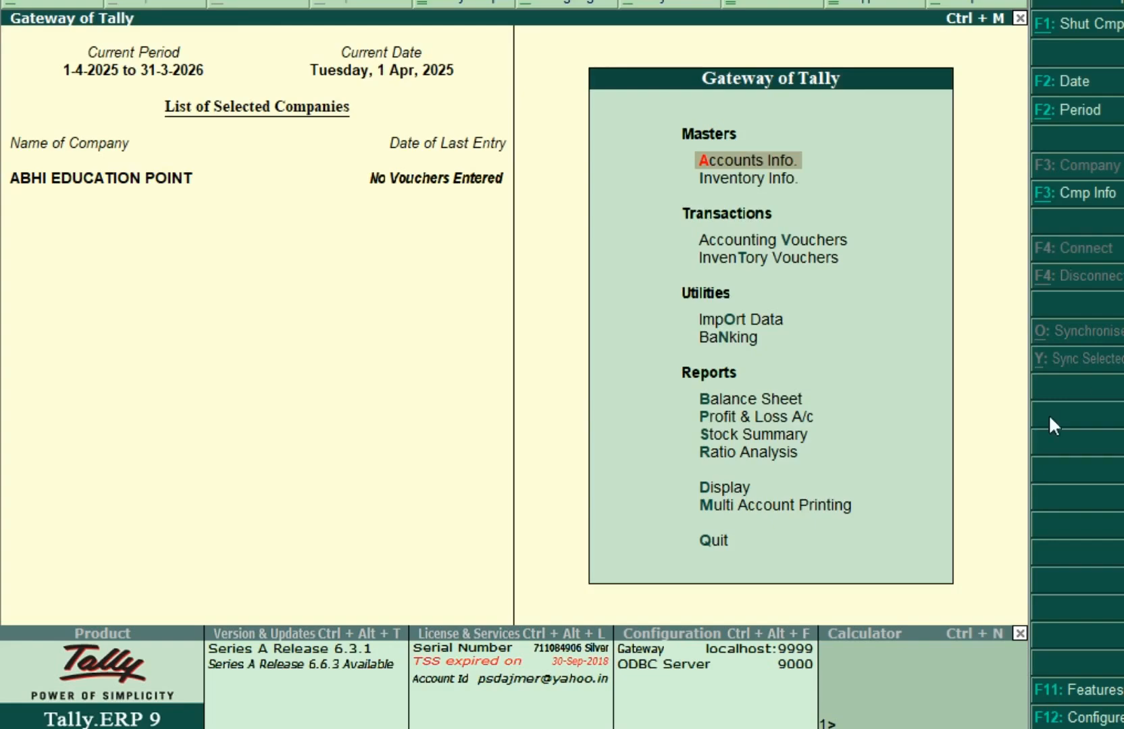
Step: Create a single cost category named FACTORY, keeping revenue item allocation at Yes and non-revenue at No
{"action": "left_click", "coordinate": [780, 163]}
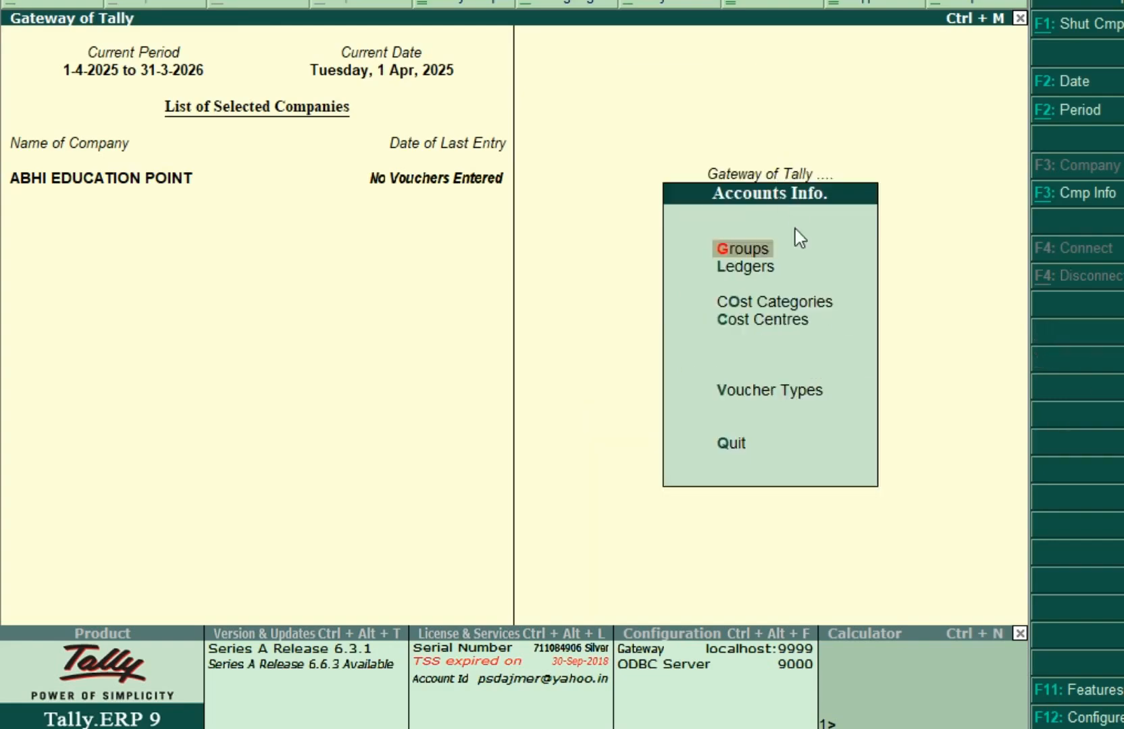
{"action": "left_click", "coordinate": [794, 305]}
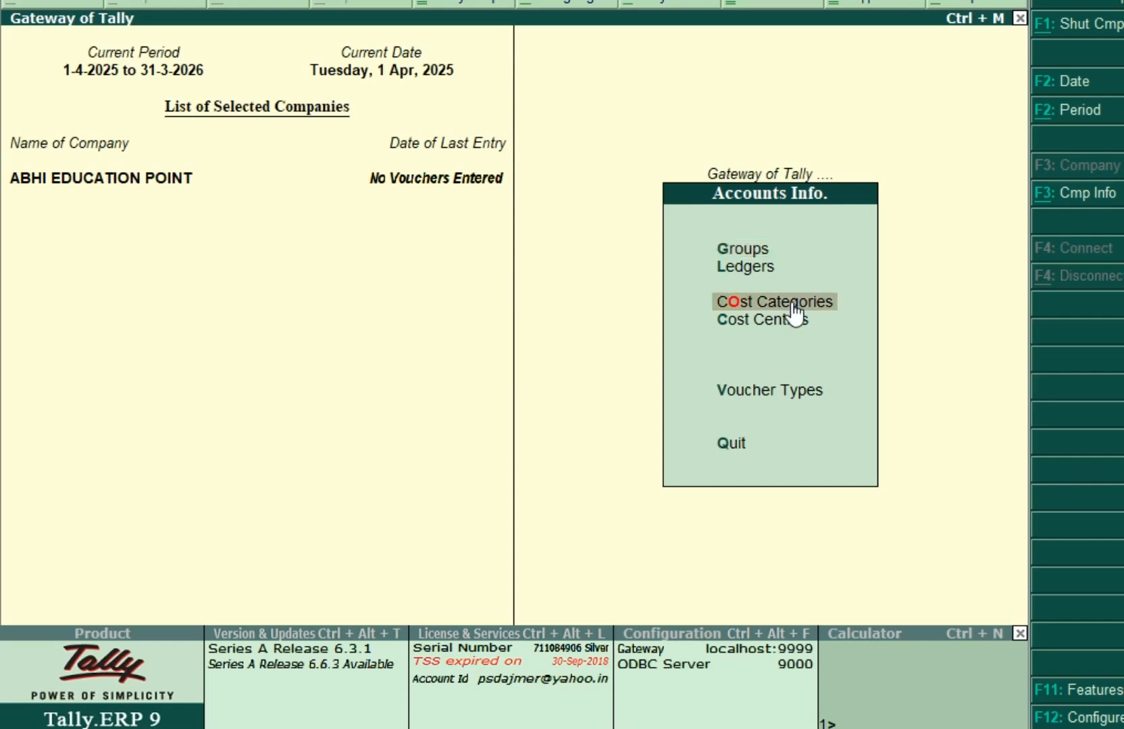
{"action": "left_click", "coordinate": [794, 304]}
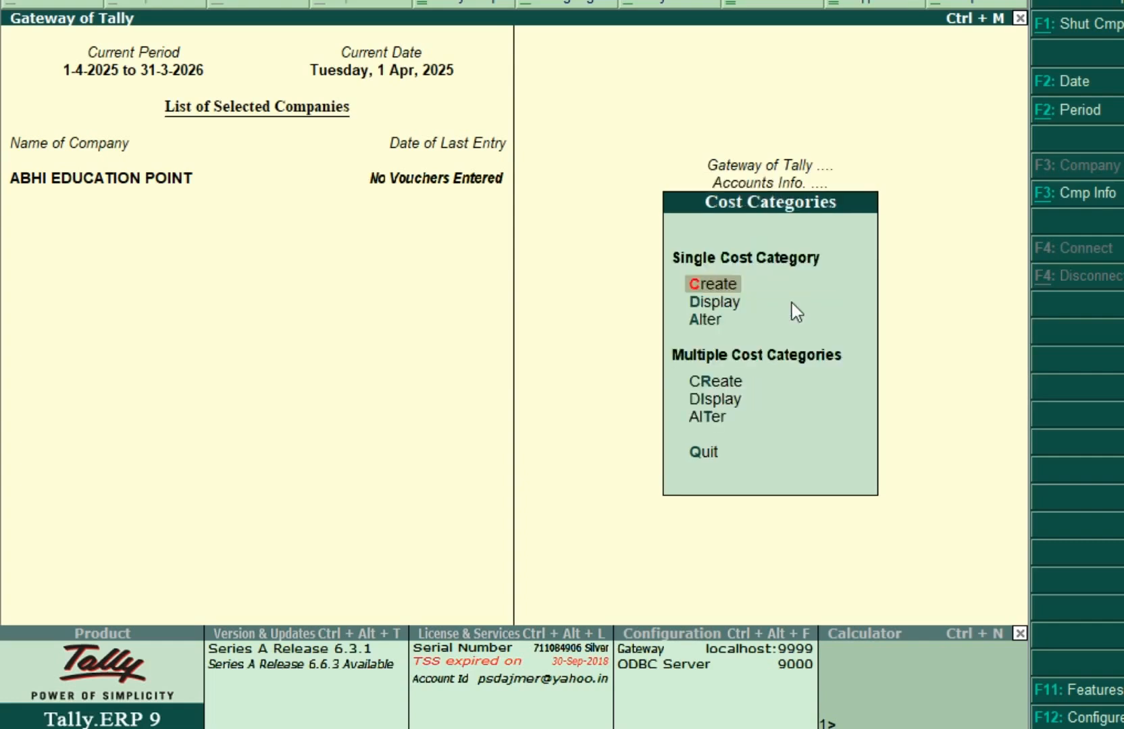
{"action": "key", "text": "Return"}
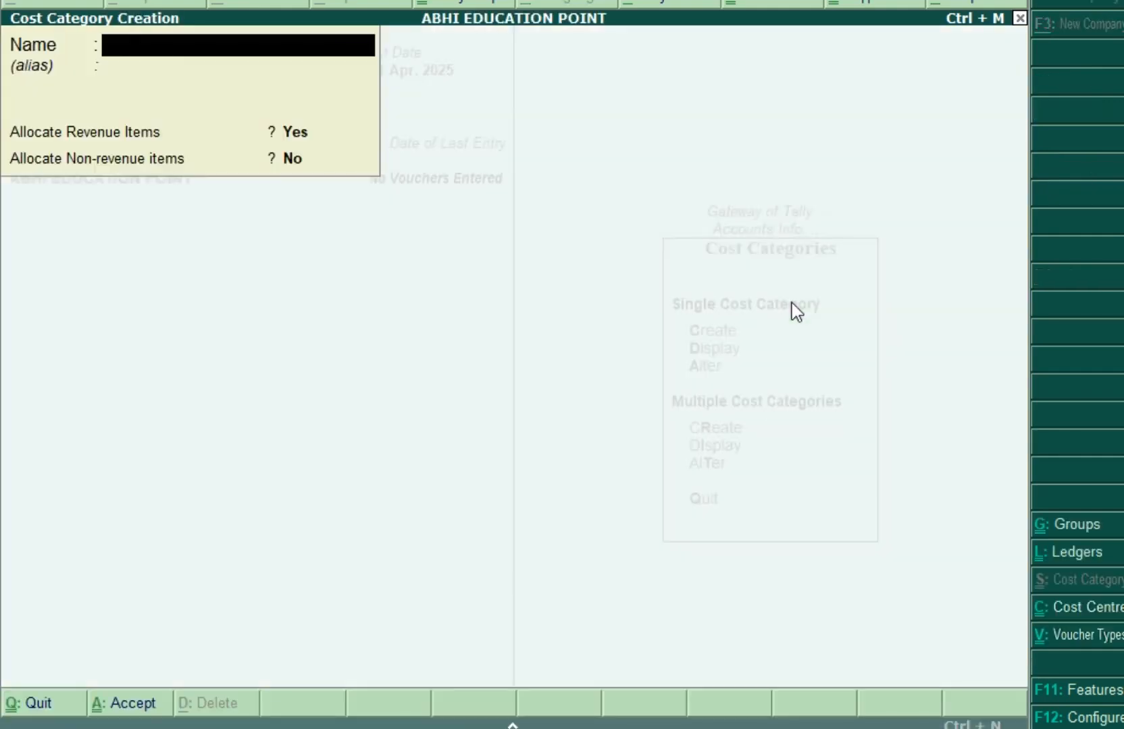
{"action": "type", "text": "FACTORY"}
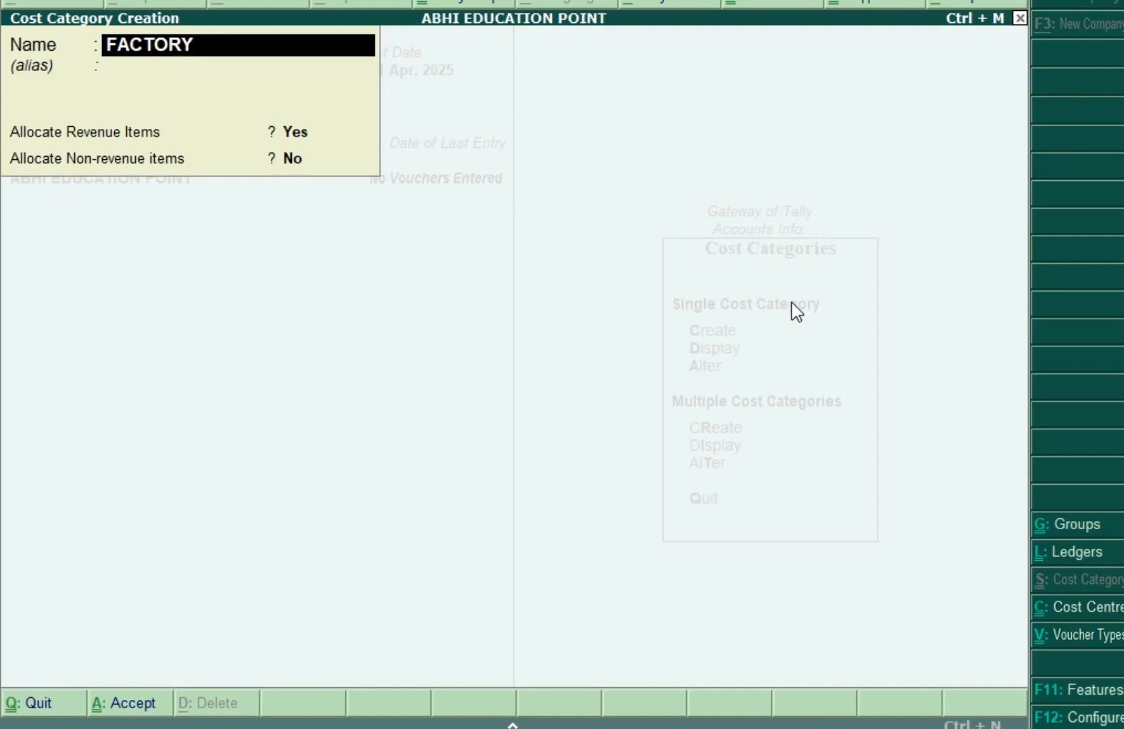
{"action": "key", "text": "Return"}
{"action": "key", "text": "Return"}
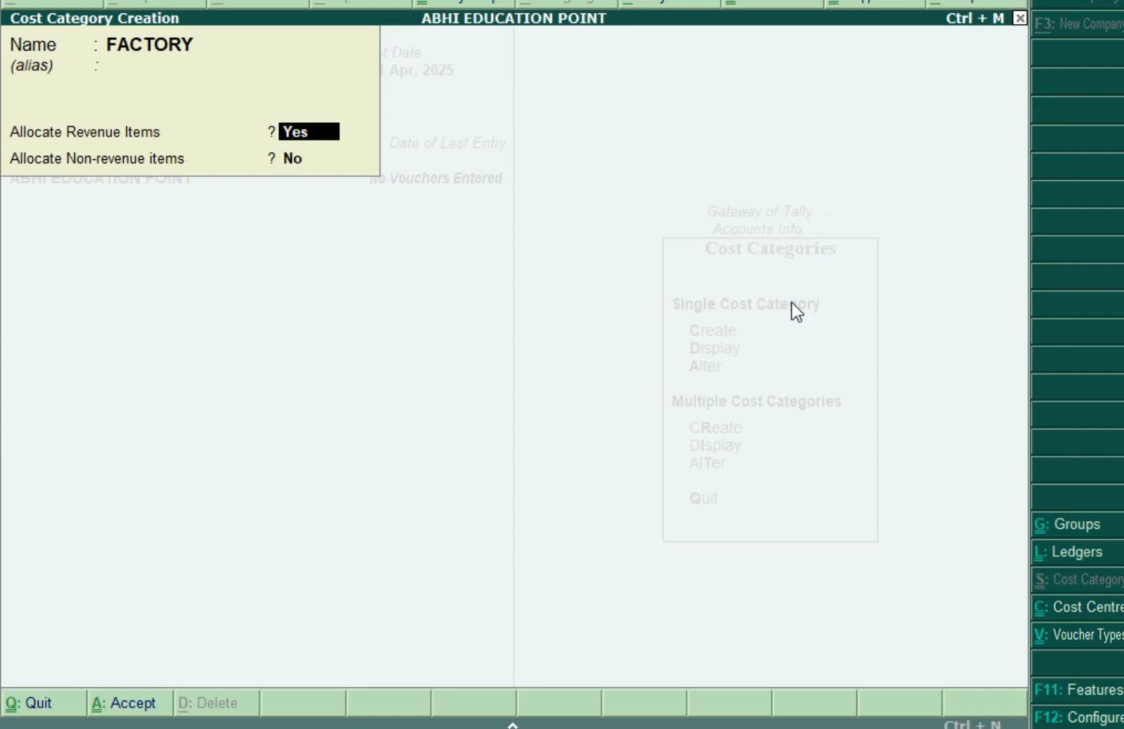
{"action": "key", "text": "Return"}
{"action": "key", "text": "Return"}
{"action": "key", "text": "Return"}
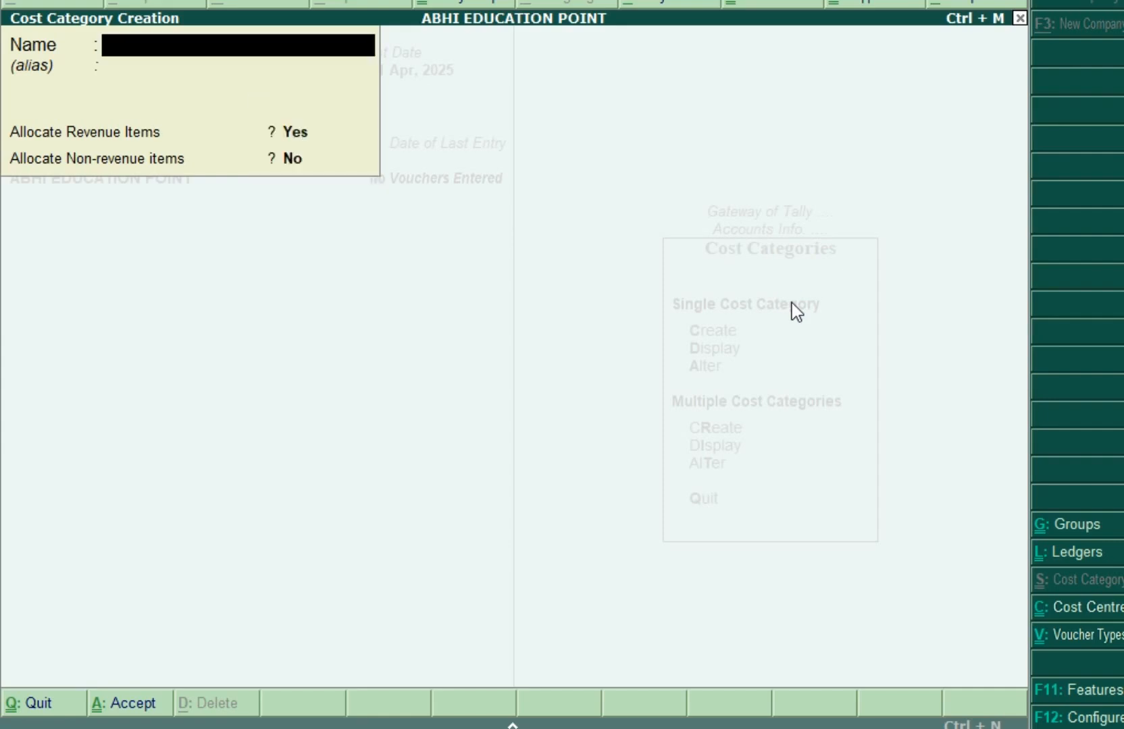
Step: Create a cost category named OFFICE with the default allocation settings
{"action": "type", "text": "OFFICE"}
{"action": "key", "text": "Return"}
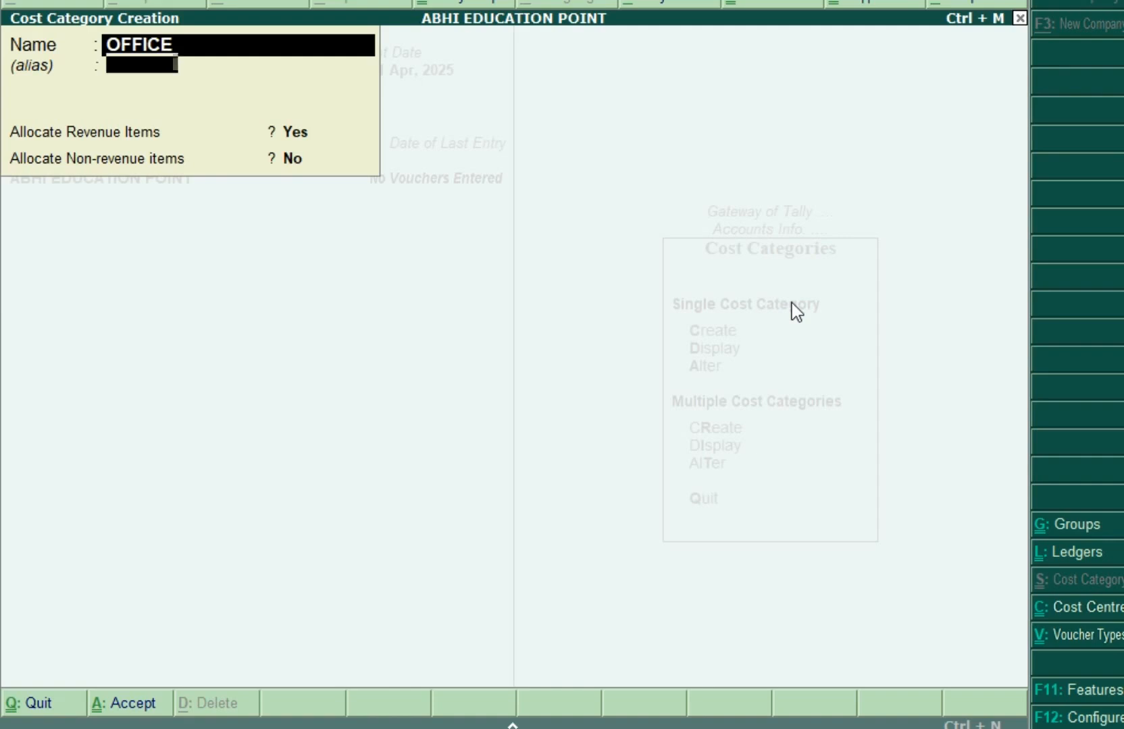
{"action": "key", "text": "Return"}
{"action": "key", "text": "Return"}
{"action": "key", "text": "Return"}
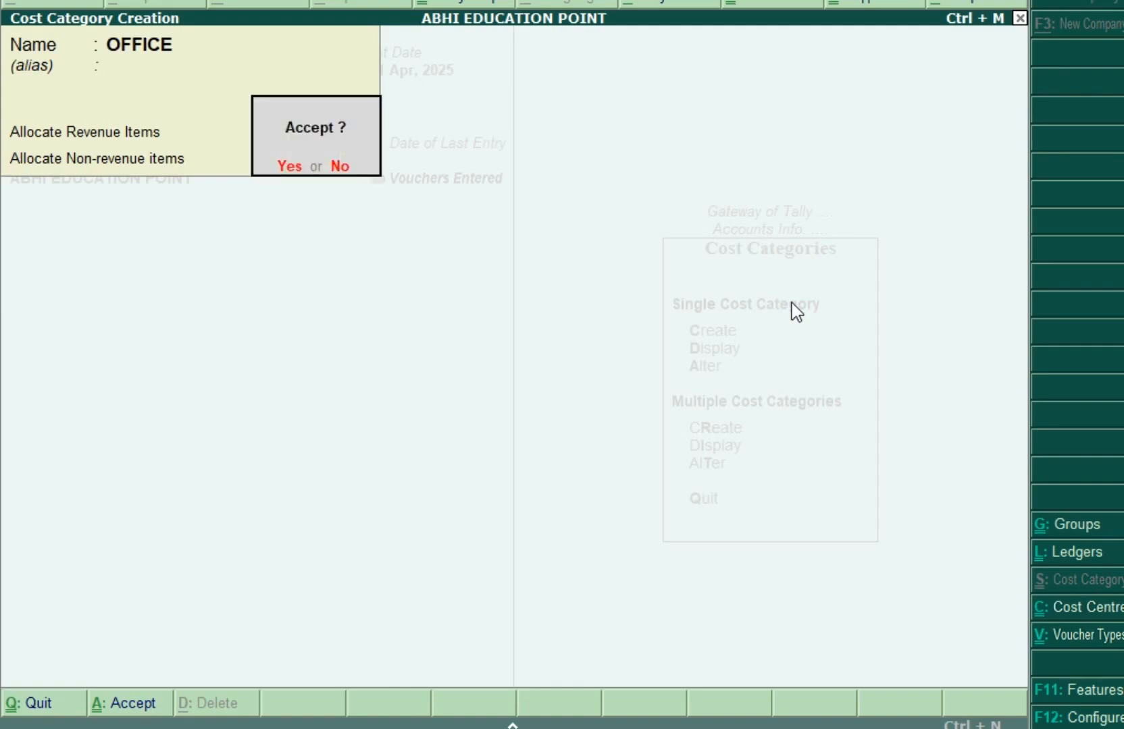
{"action": "key", "text": "Return"}
Step: Create a cost category named SALES & MARKETING EXP. with the default allocation settings and leave category creation
{"action": "type", "text": "SAL"}
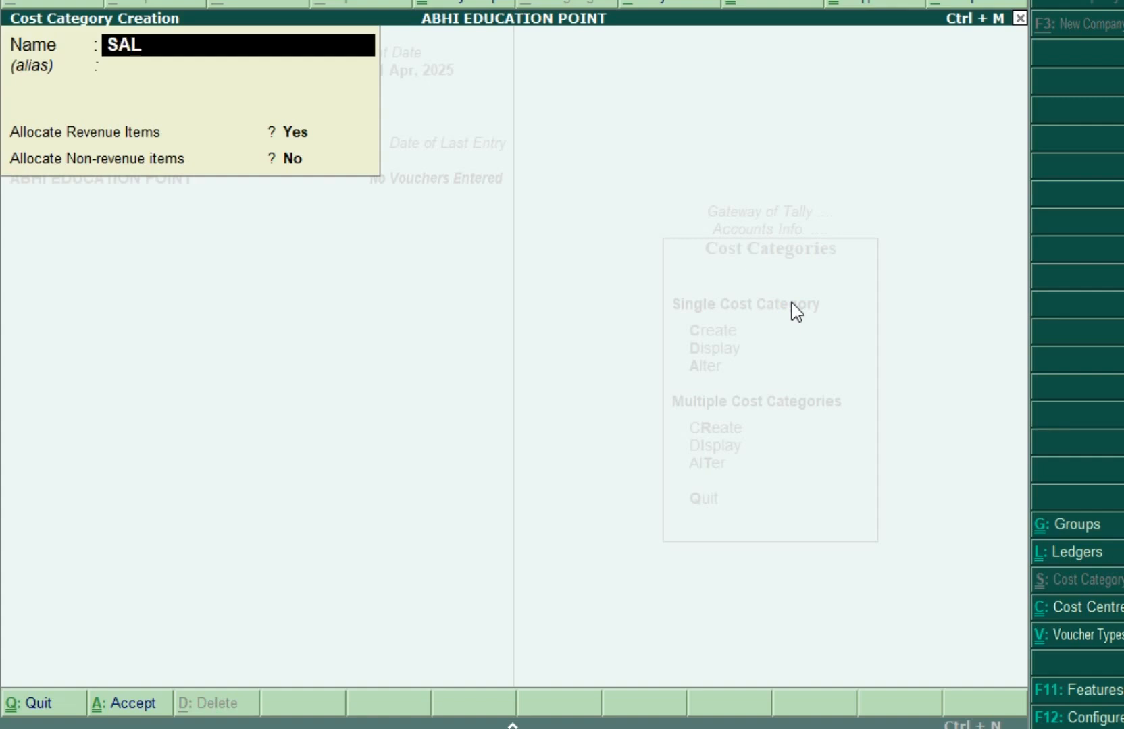
{"action": "type", "text": "ES & MARK"}
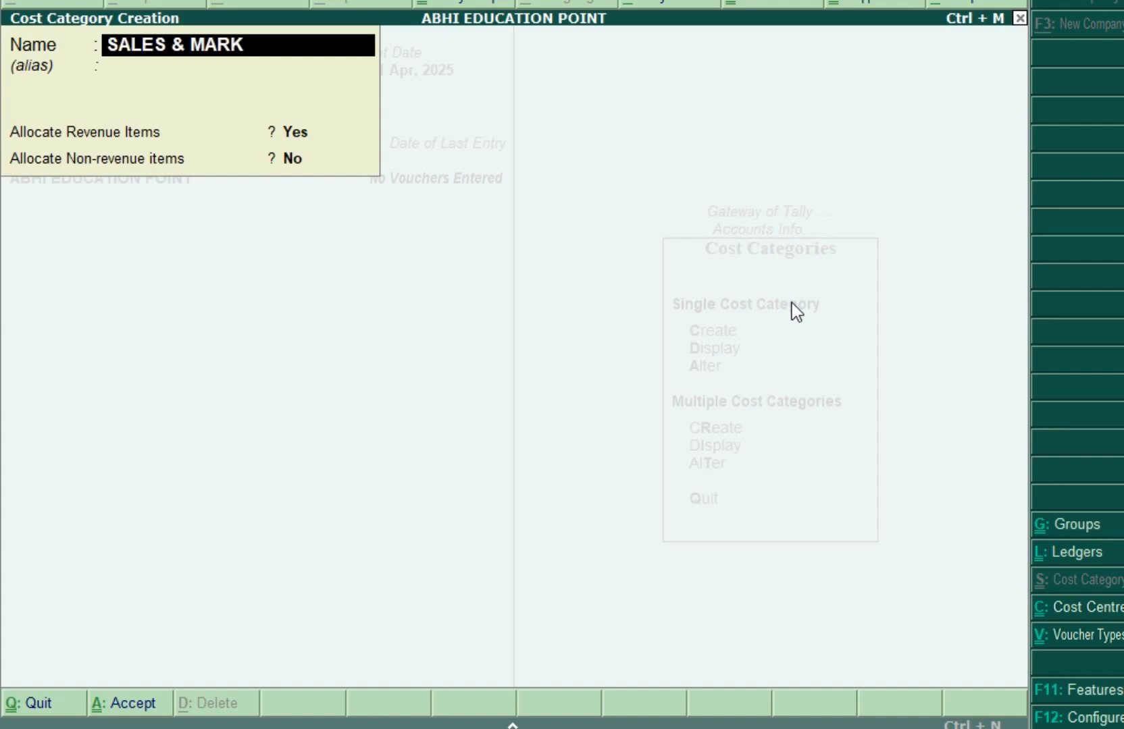
{"action": "type", "text": "ETING"}
{"action": "key", "text": "Return"}
{"action": "key", "text": "Return"}
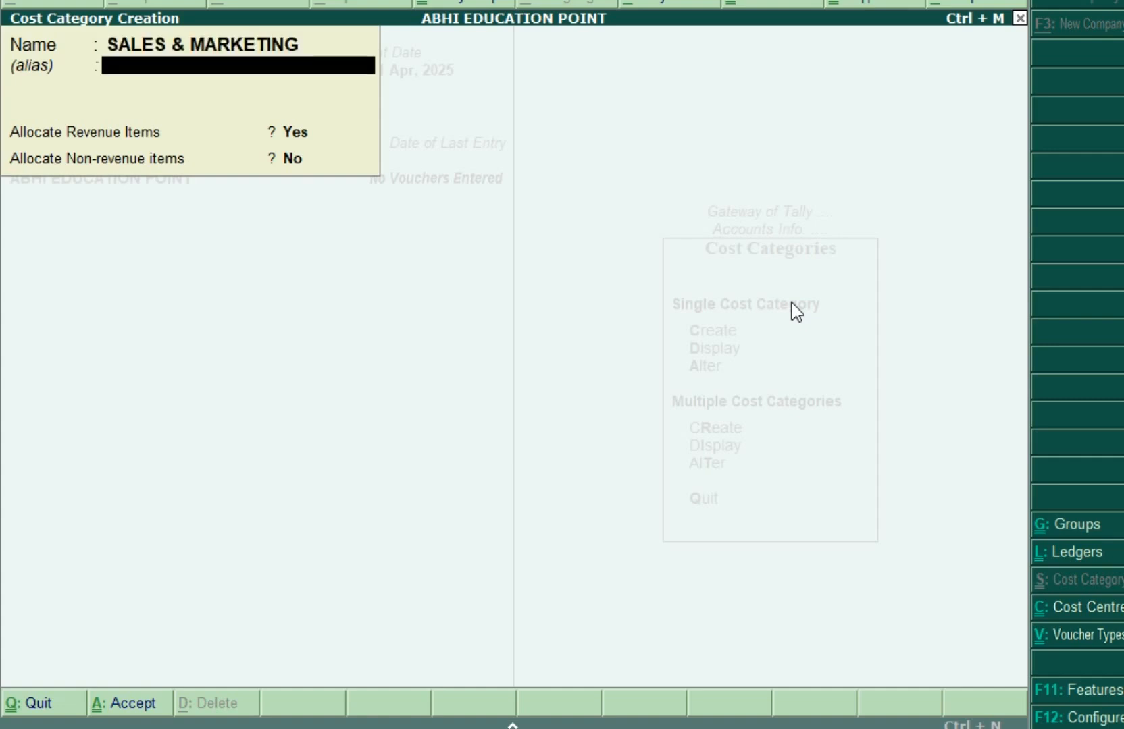
{"action": "key", "text": "Up"}
{"action": "key", "text": "Up"}
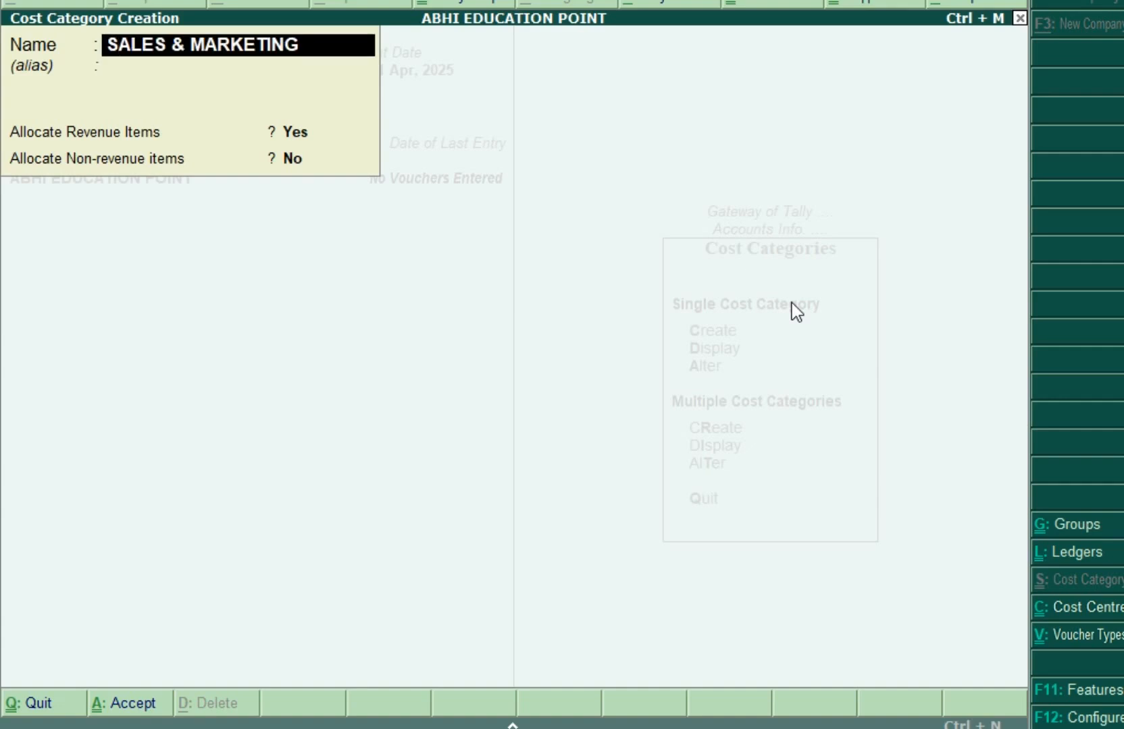
{"action": "type", "text": "EXPE"}
{"action": "key", "text": "BackSpace"}
{"action": "type", "text": "."}
{"action": "key", "text": "Return"}
{"action": "key", "text": "Return"}
{"action": "key", "text": "Return"}
{"action": "key", "text": "Return"}
{"action": "key", "text": "Return"}
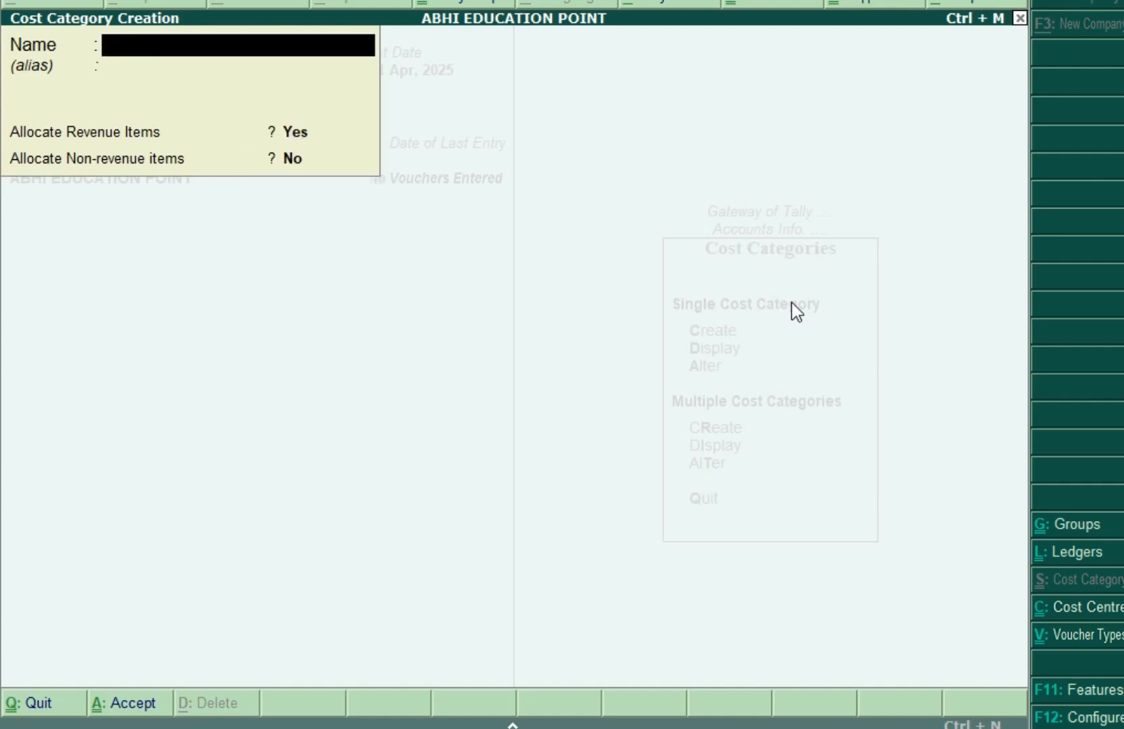
{"action": "key", "text": "Escape"}
{"action": "key", "text": "y"}
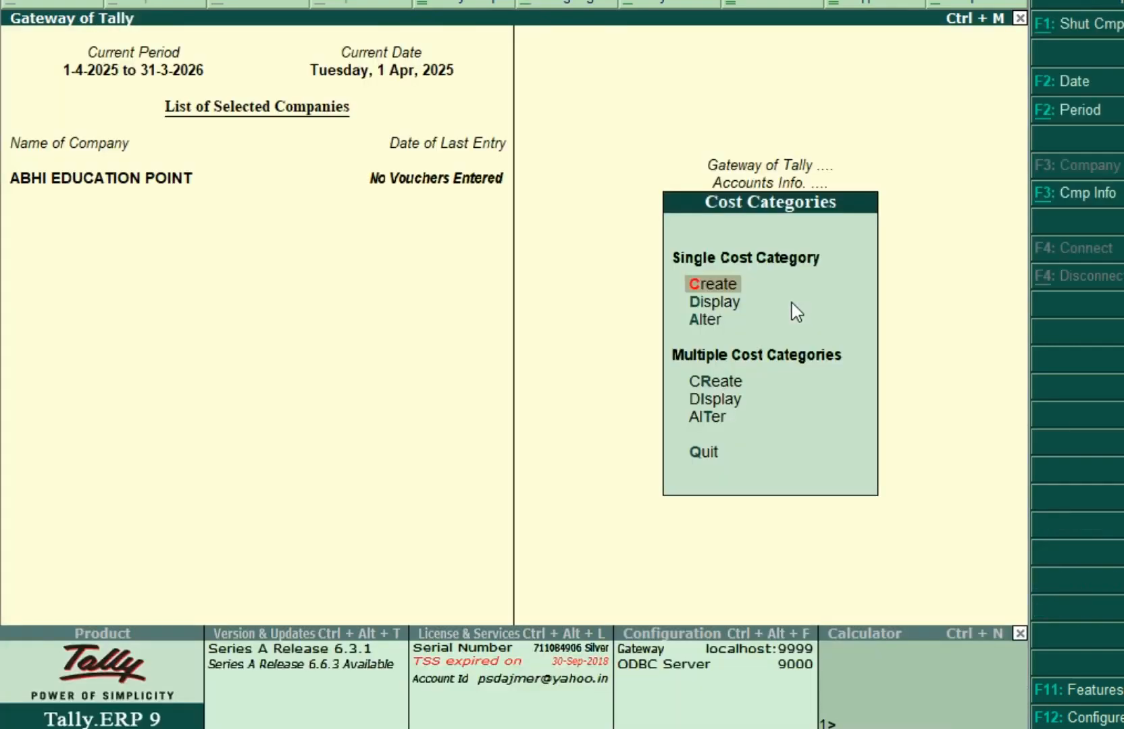
Step: Review the list of existing cost categories and return to Accounts Info
{"action": "key", "text": "Down"}
{"action": "key", "text": "Down"}
{"action": "key", "text": "Up"}
{"action": "key", "text": "Return"}
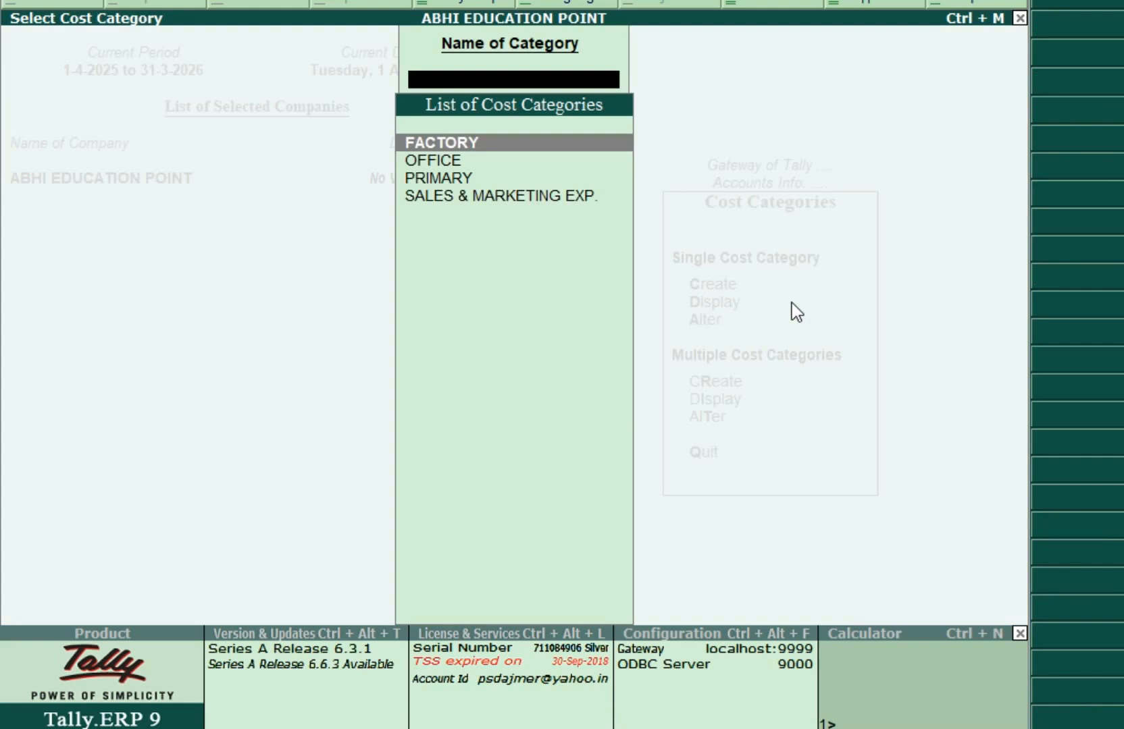
{"action": "key", "text": "Down"}
{"action": "key", "text": "Down"}
{"action": "key", "text": "Down"}
{"action": "key", "text": "Up"}
{"action": "key", "text": "Up"}
{"action": "key", "text": "Up"}
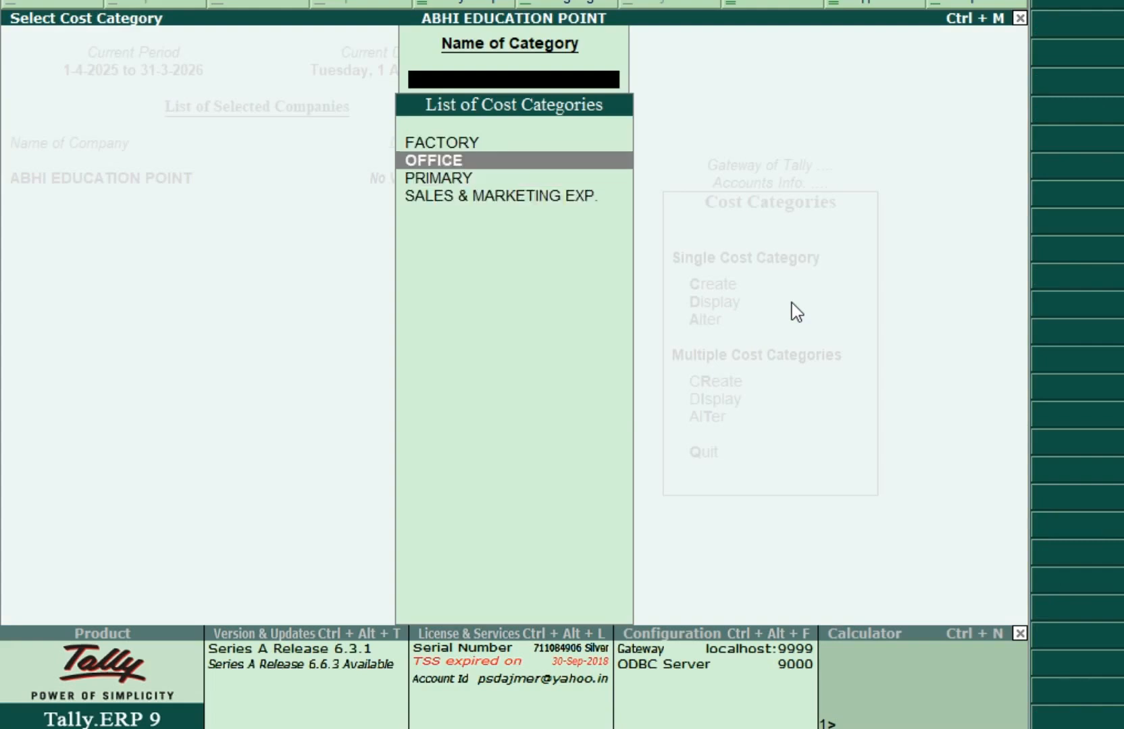
{"action": "key", "text": "Escape"}
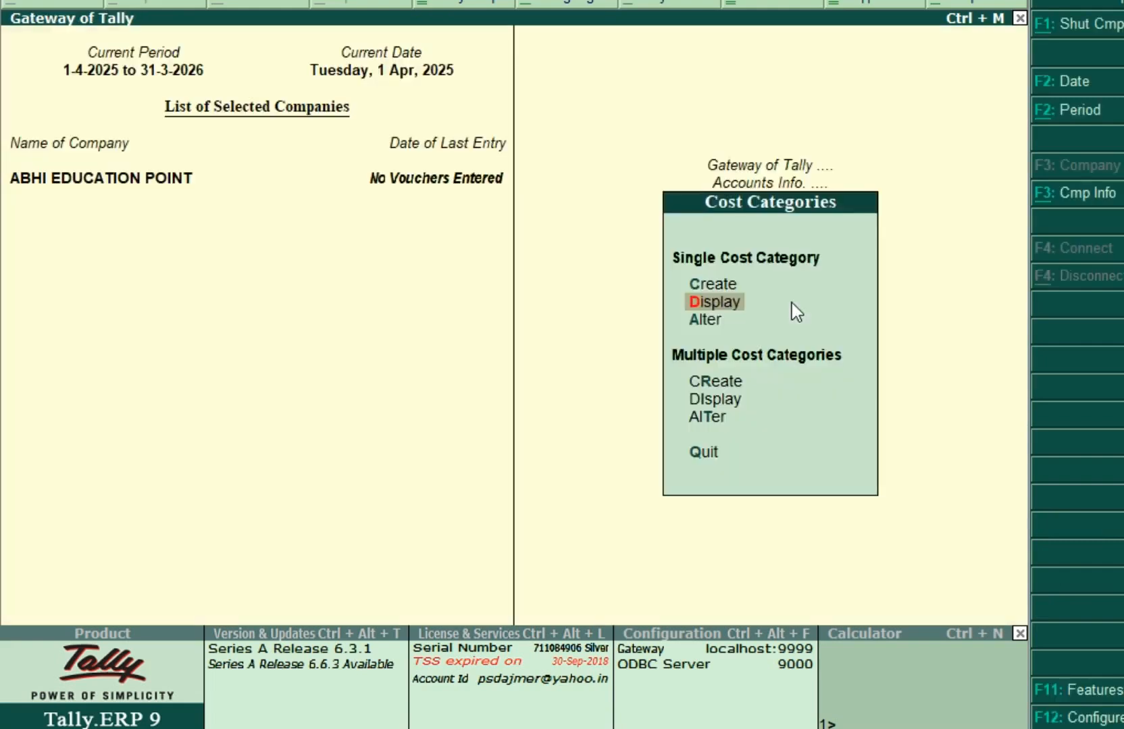
{"action": "key", "text": "Escape"}
Step: Start a new single cost centre and name it FACTORY RENT, without an alias
{"action": "key", "text": "Down"}
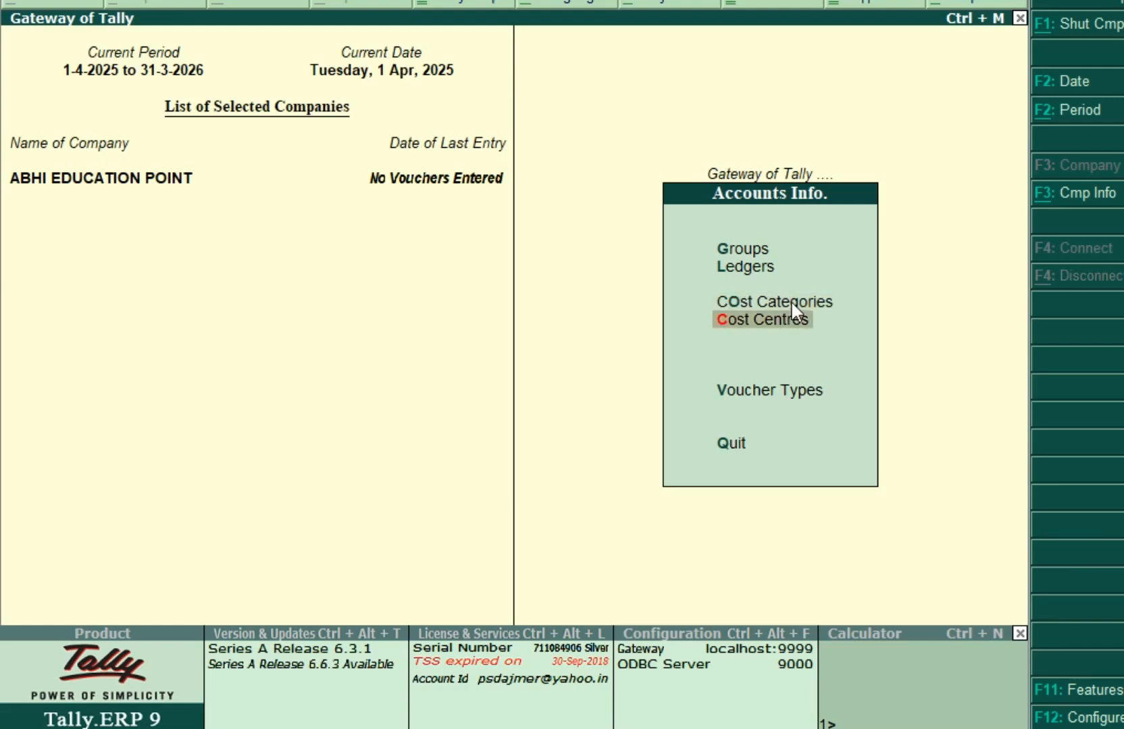
{"action": "key", "text": "Return"}
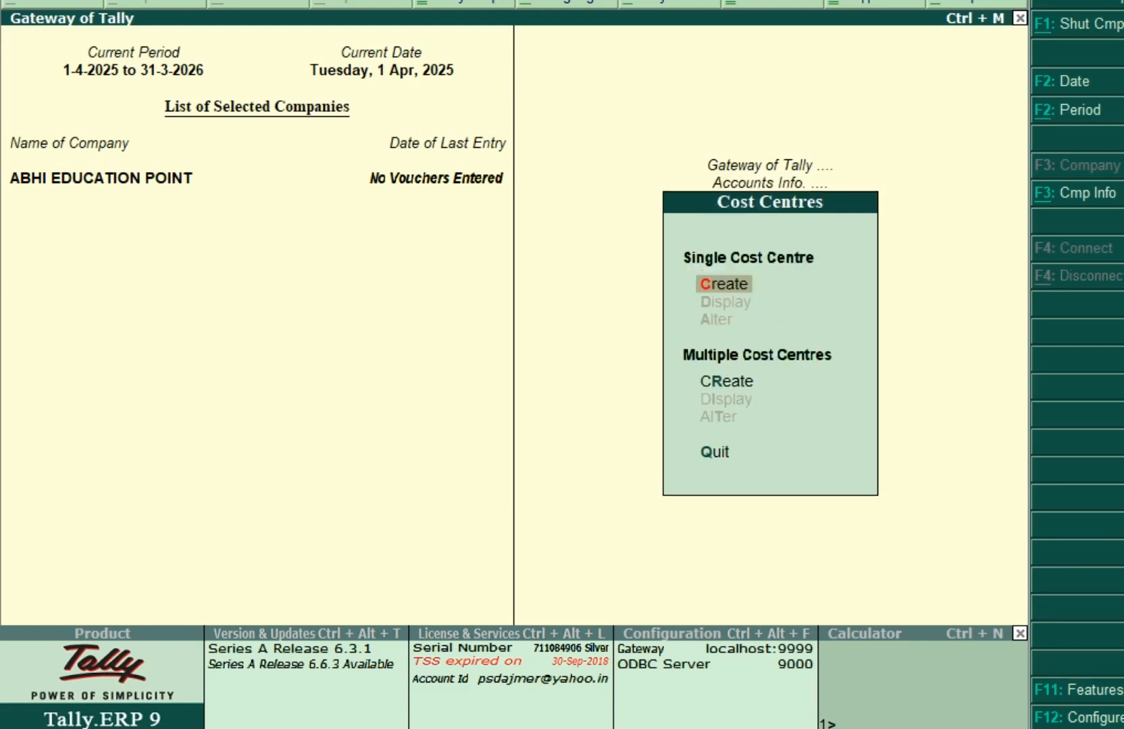
{"action": "key", "text": "Return"}
{"action": "type", "text": "FA"}
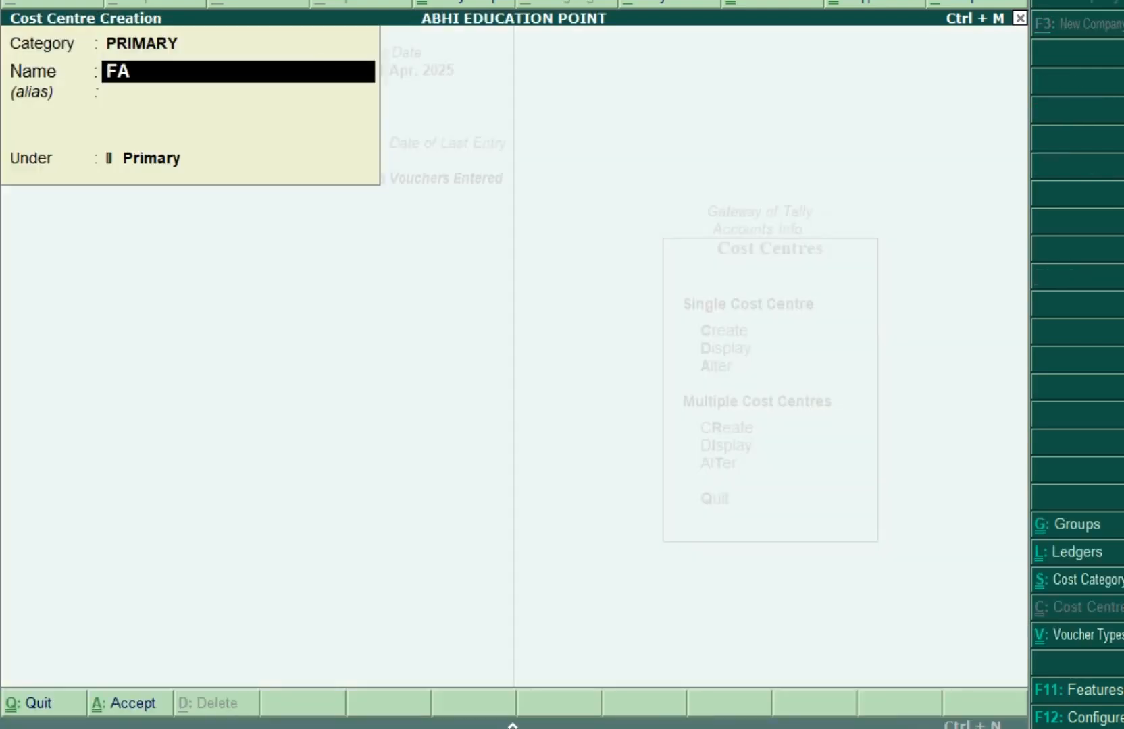
{"action": "type", "text": "CTORY RENT"}
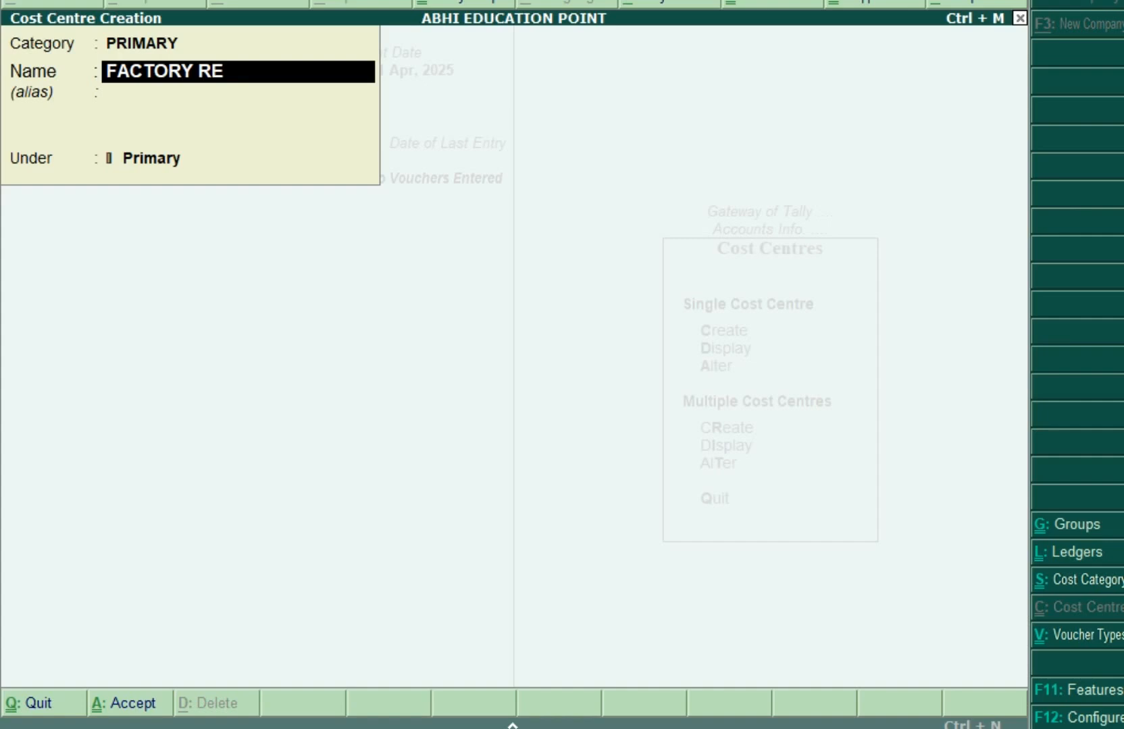
{"action": "key", "text": "Return"}
{"action": "key", "text": "Return"}
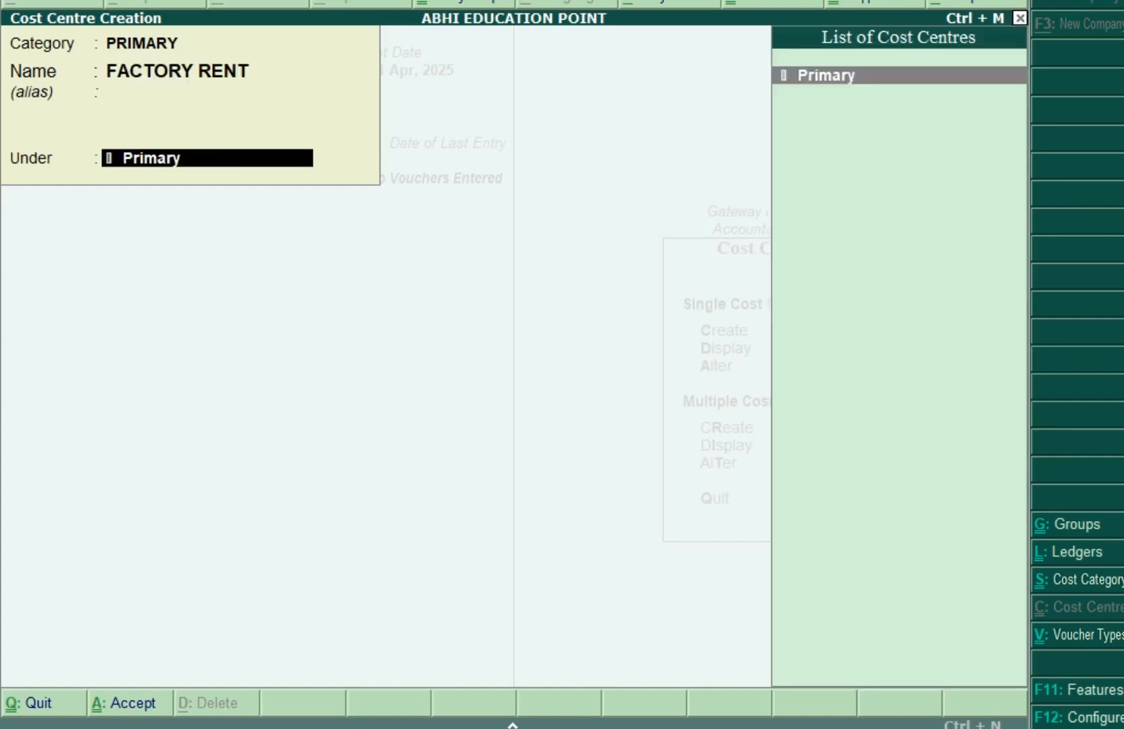
Step: Set the FACTORY RENT cost centre's category to FACTORY, keep it under Primary and save it
{"action": "key", "text": "BackSpace"}
{"action": "key", "text": "BackSpace"}
{"action": "key", "text": "BackSpace"}
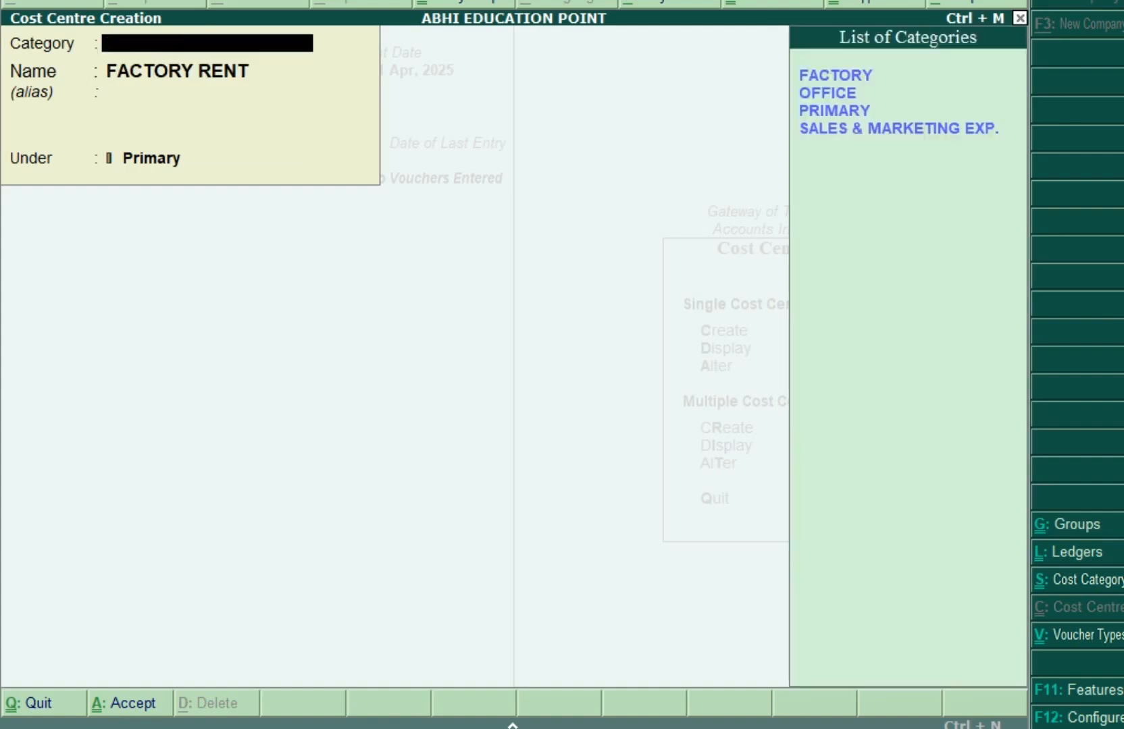
{"action": "key", "text": "Down"}
{"action": "key", "text": "Down"}
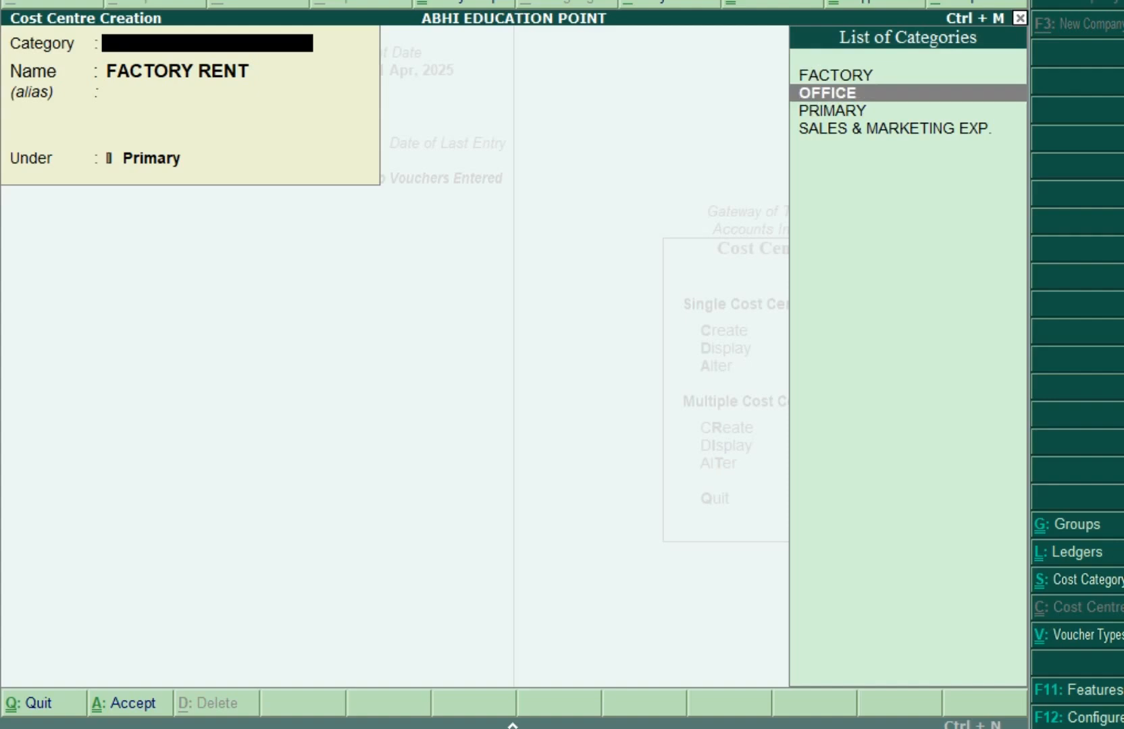
{"action": "key", "text": "Up"}
{"action": "key", "text": "Return"}
{"action": "key", "text": "Return"}
{"action": "key", "text": "Return"}
{"action": "key", "text": "Return"}
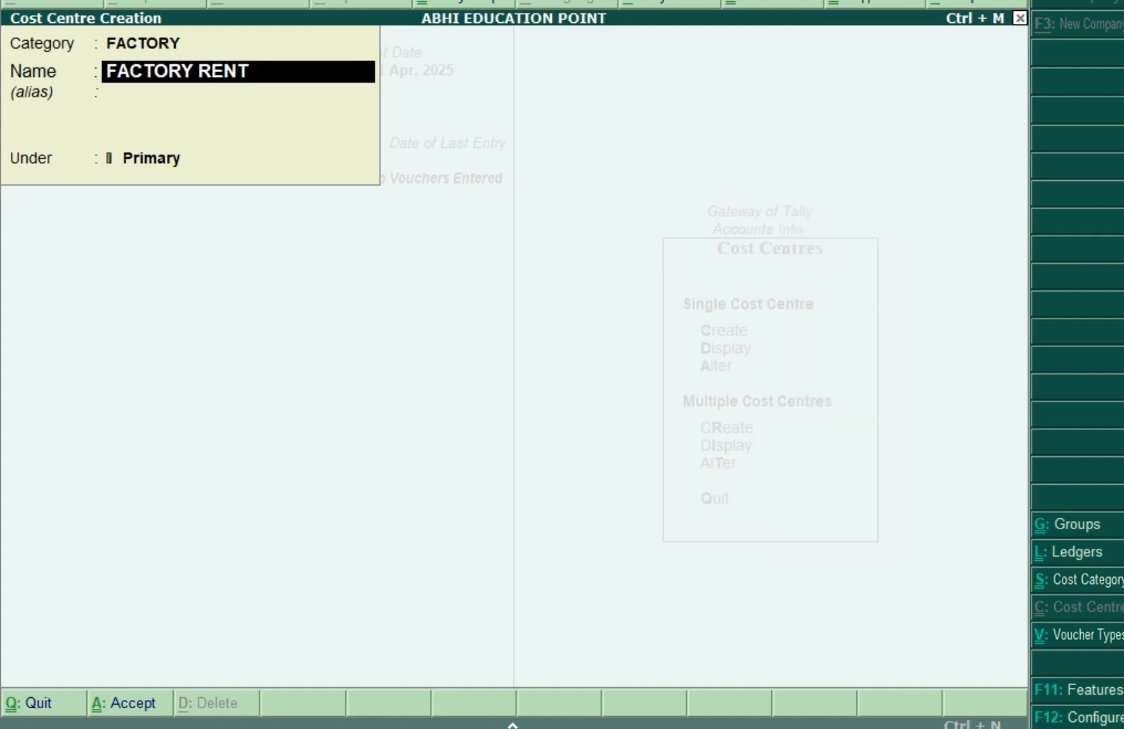
{"action": "key", "text": "Return"}
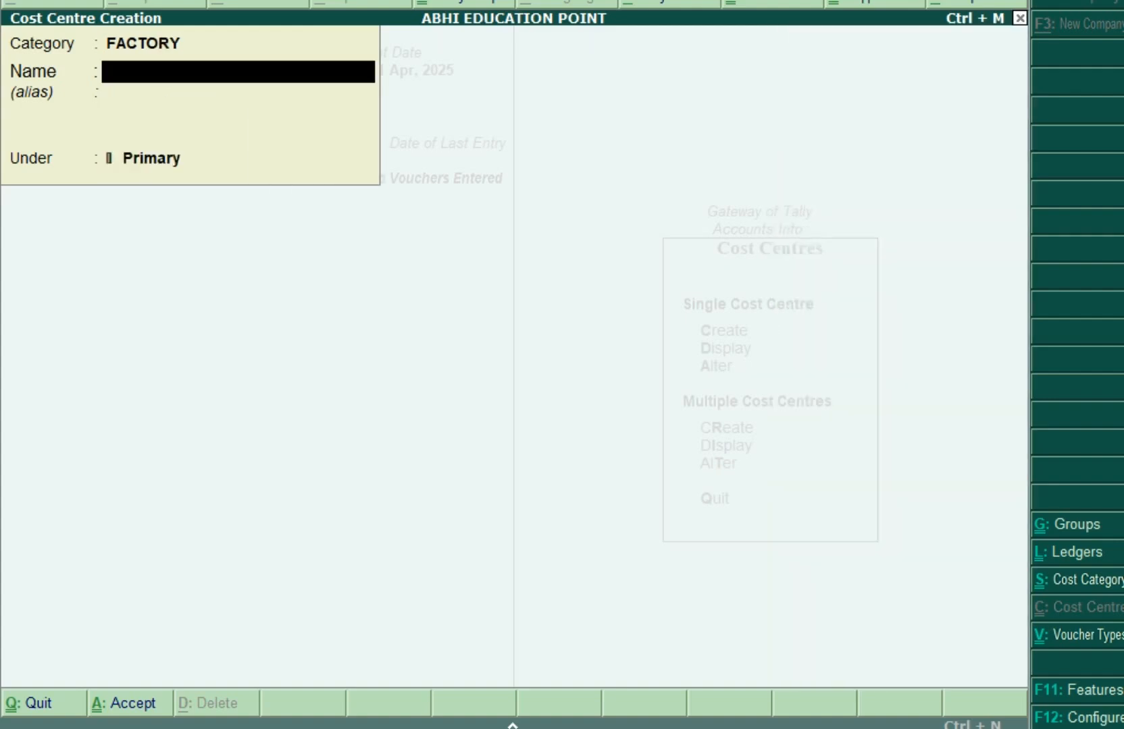
Step: Create a cost centre named LABOUR EXPENS in the FACTORY category, without an alias and under Primary
{"action": "type", "text": "LABOUR"}
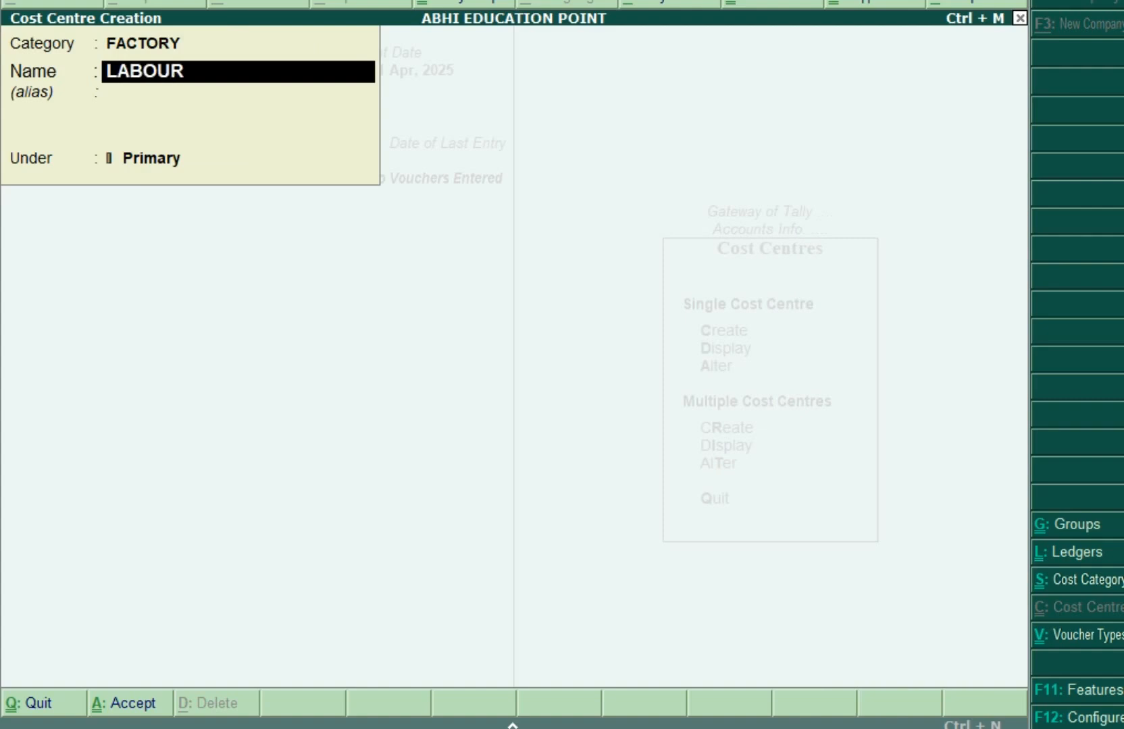
{"action": "type", "text": " EXPENSES"}
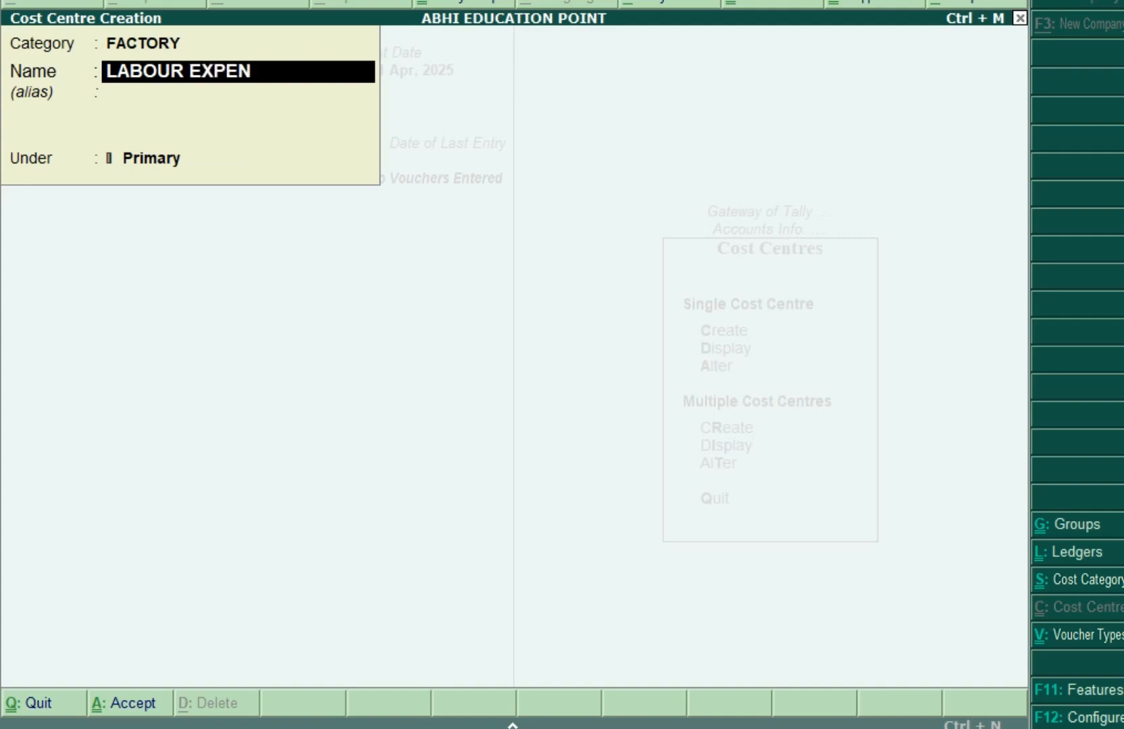
{"action": "key", "text": "BackSpace"}
{"action": "key", "text": "BackSpace"}
{"action": "key", "text": "Return"}
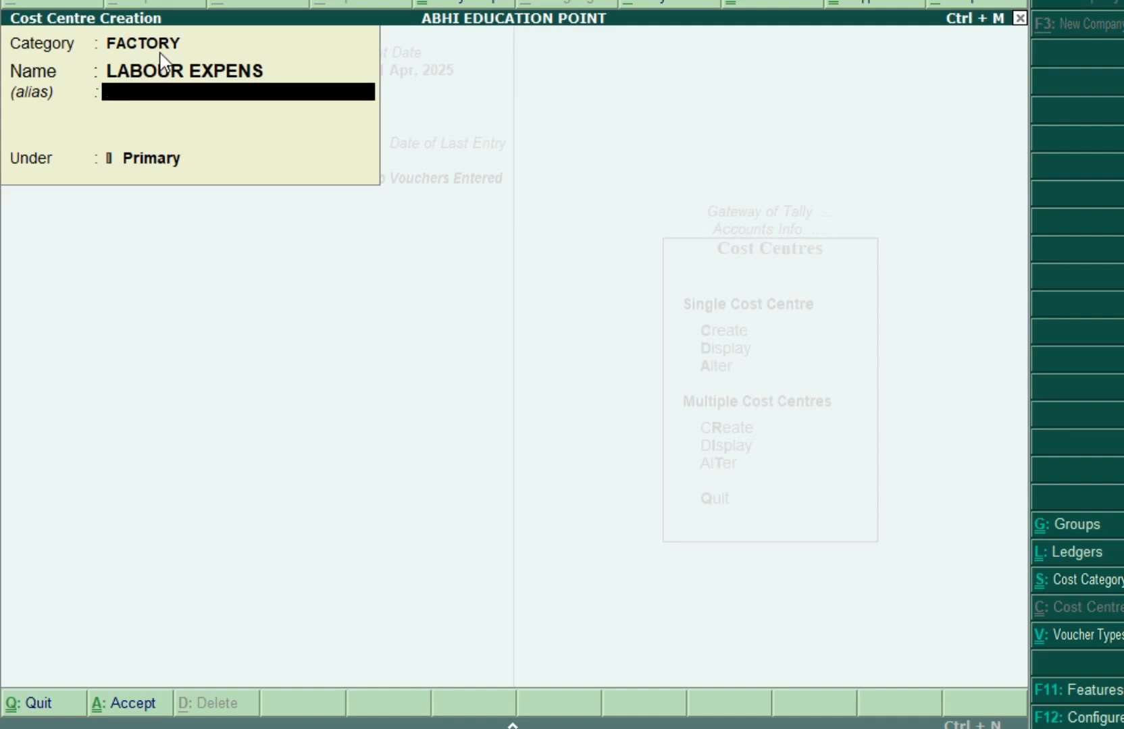
{"action": "key", "text": "Return"}
{"action": "key", "text": "Return"}
{"action": "key", "text": "Return"}
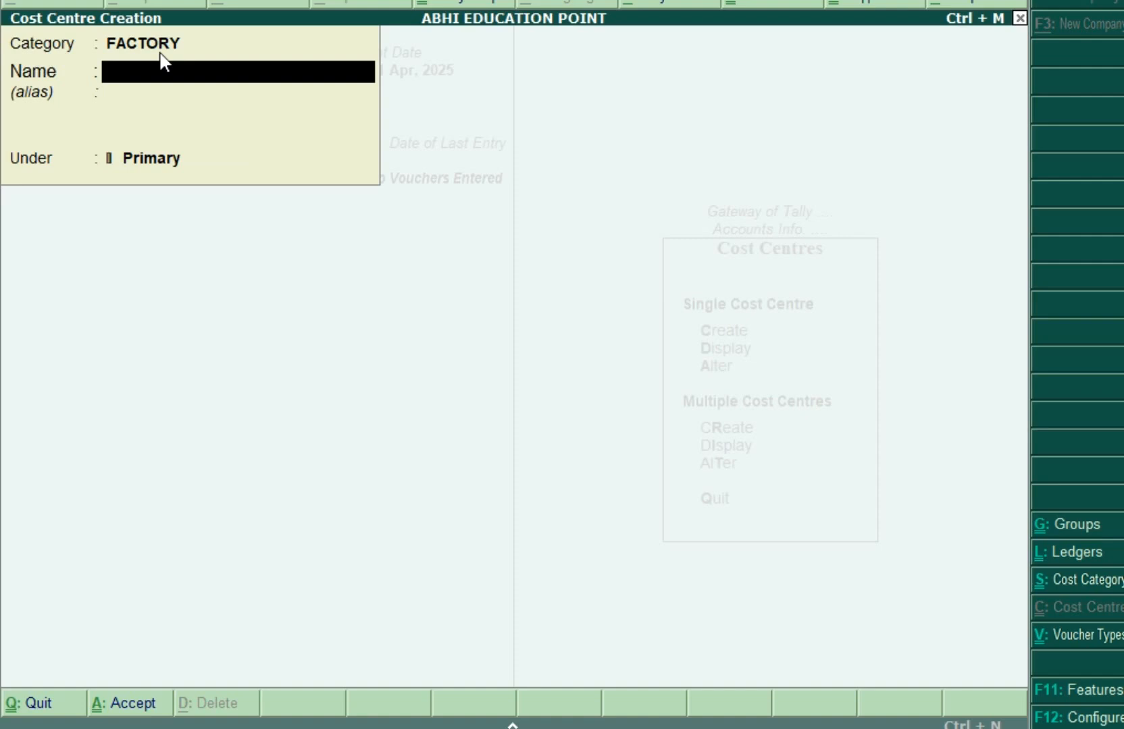
Step: Create a cost centre named OFFICE RENT, assign it to the OFFICE category and save it under Primary
{"action": "type", "text": "OFFICE RENT"}
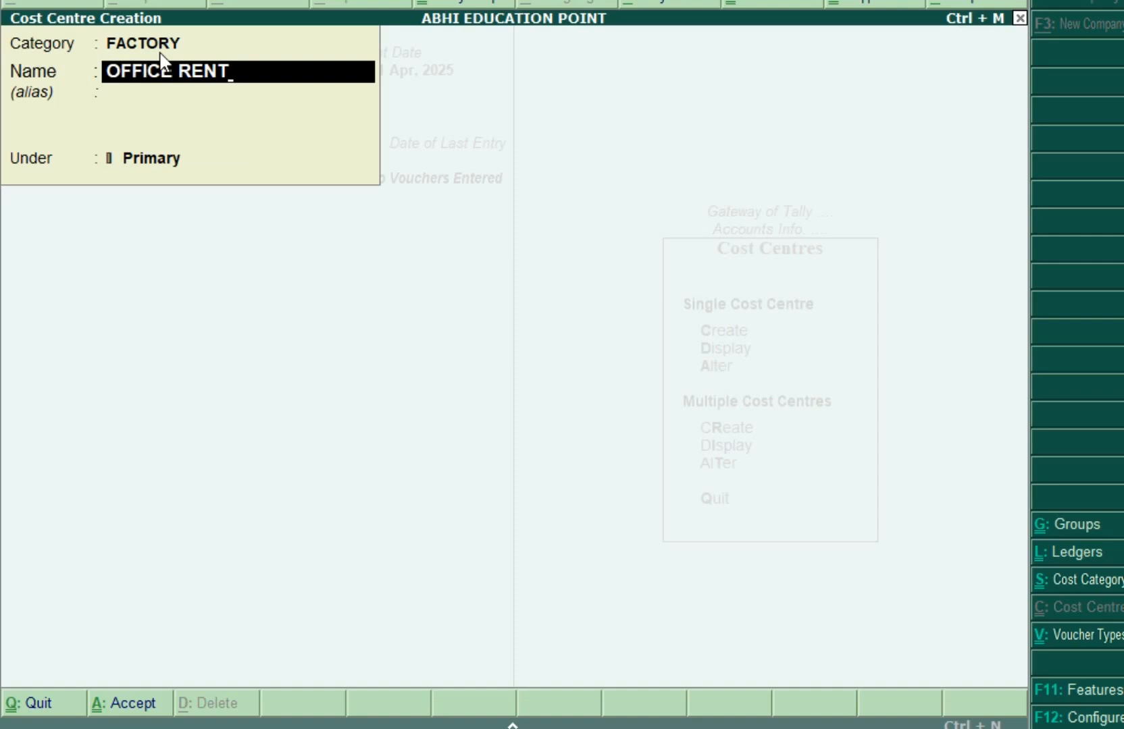
{"action": "left_click", "coordinate": [191, 46]}
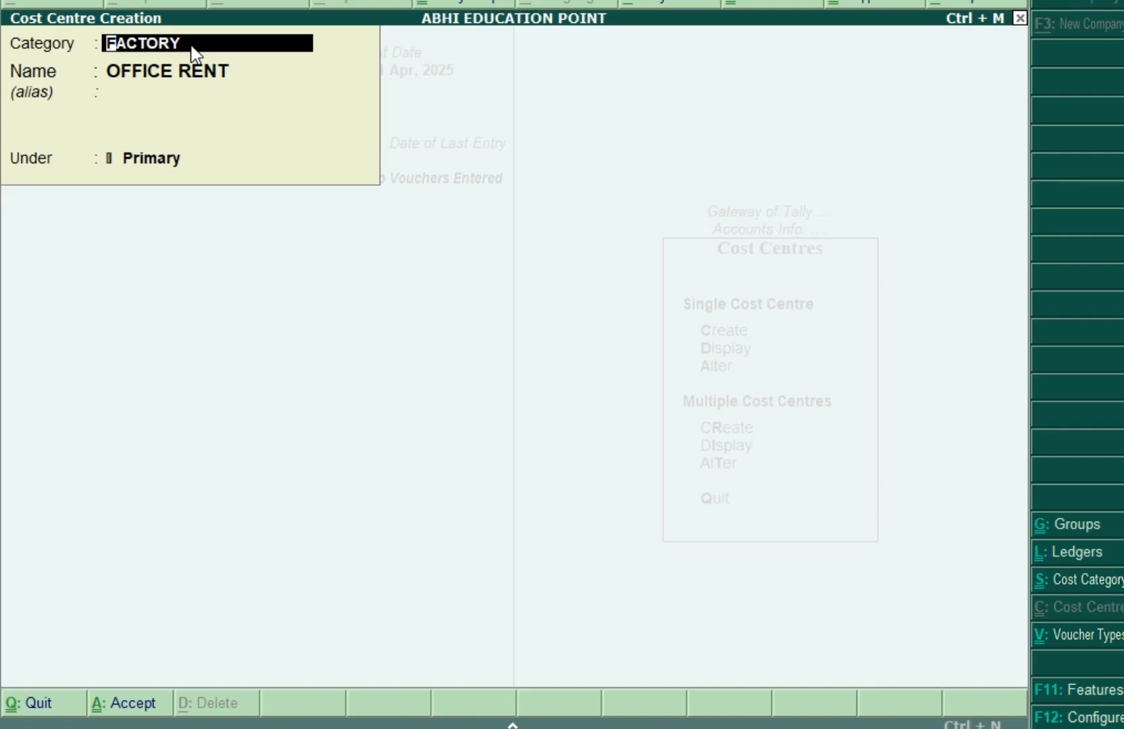
{"action": "key", "text": "BackSpace"}
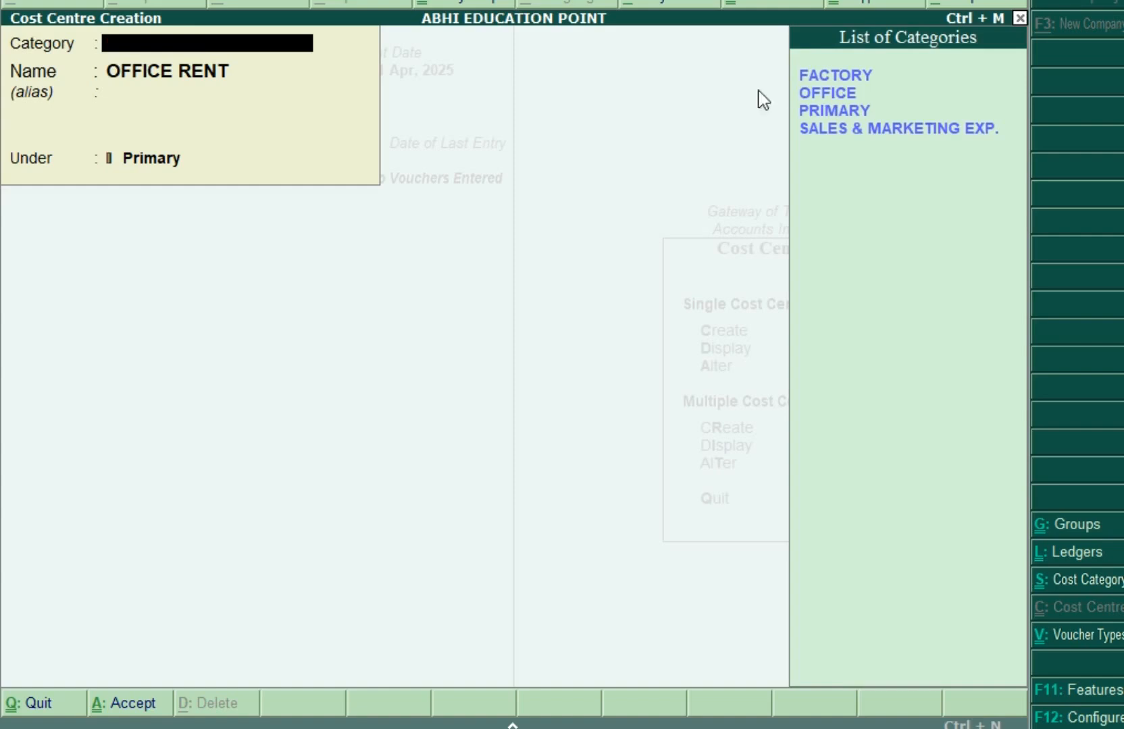
{"action": "left_click", "coordinate": [821, 99]}
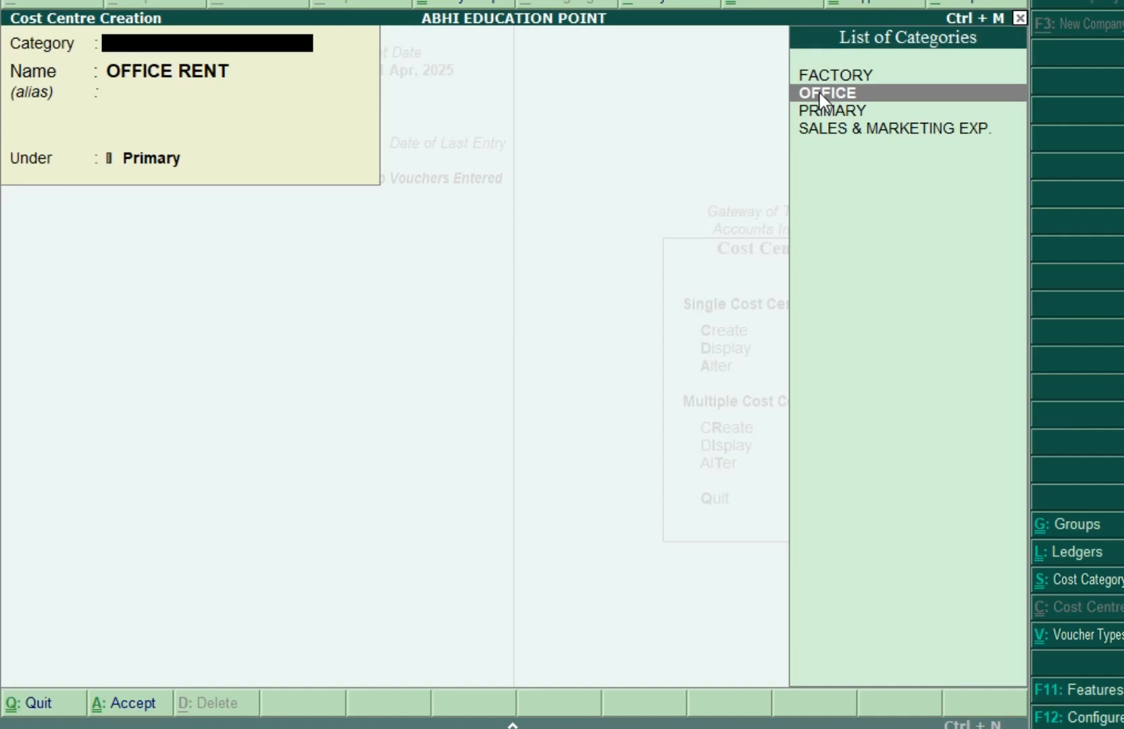
{"action": "key", "text": "Return"}
{"action": "key", "text": "Return"}
{"action": "key", "text": "Return"}
{"action": "key", "text": "Return"}
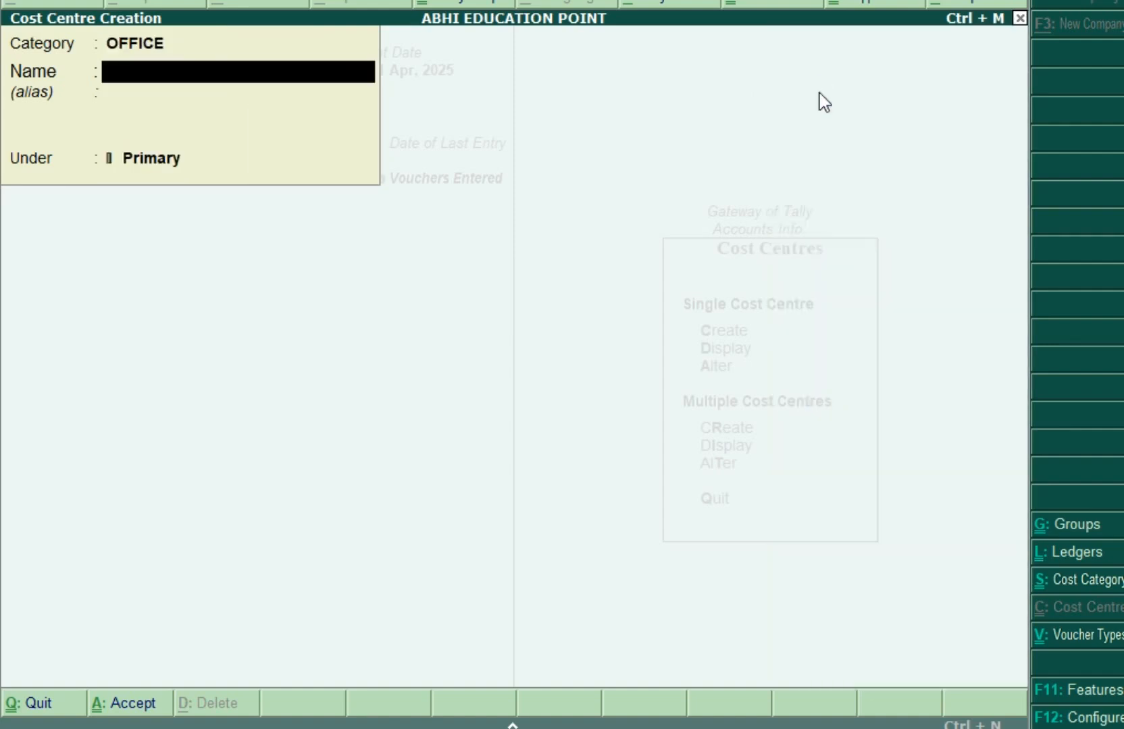
Step: Name the next new cost centre ADVERTISEMENT EXPENSES
{"action": "type", "text": "*PROM"}
{"action": "key", "text": "BackSpace"}
{"action": "key", "text": "BackSpace"}
{"action": "key", "text": "BackSpace"}
{"action": "key", "text": "BackSpace"}
{"action": "key", "text": "BackSpace"}
{"action": "type", "text": "ADVERT"}
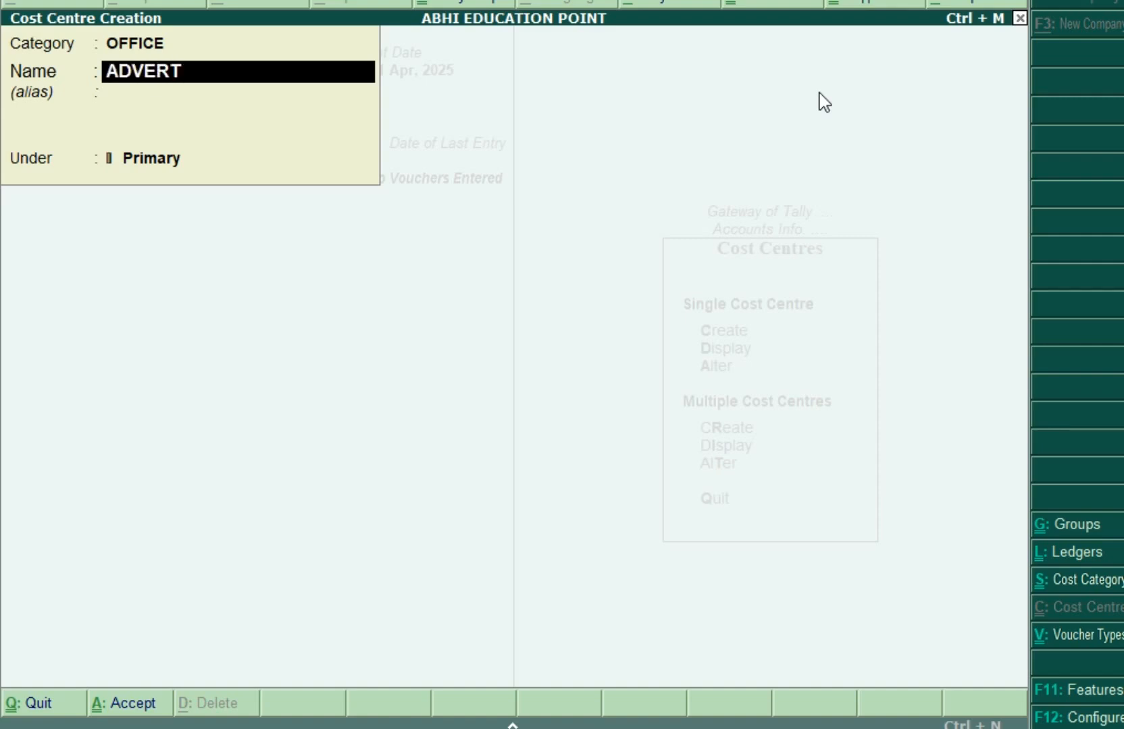
{"action": "type", "text": "ISEMENT"}
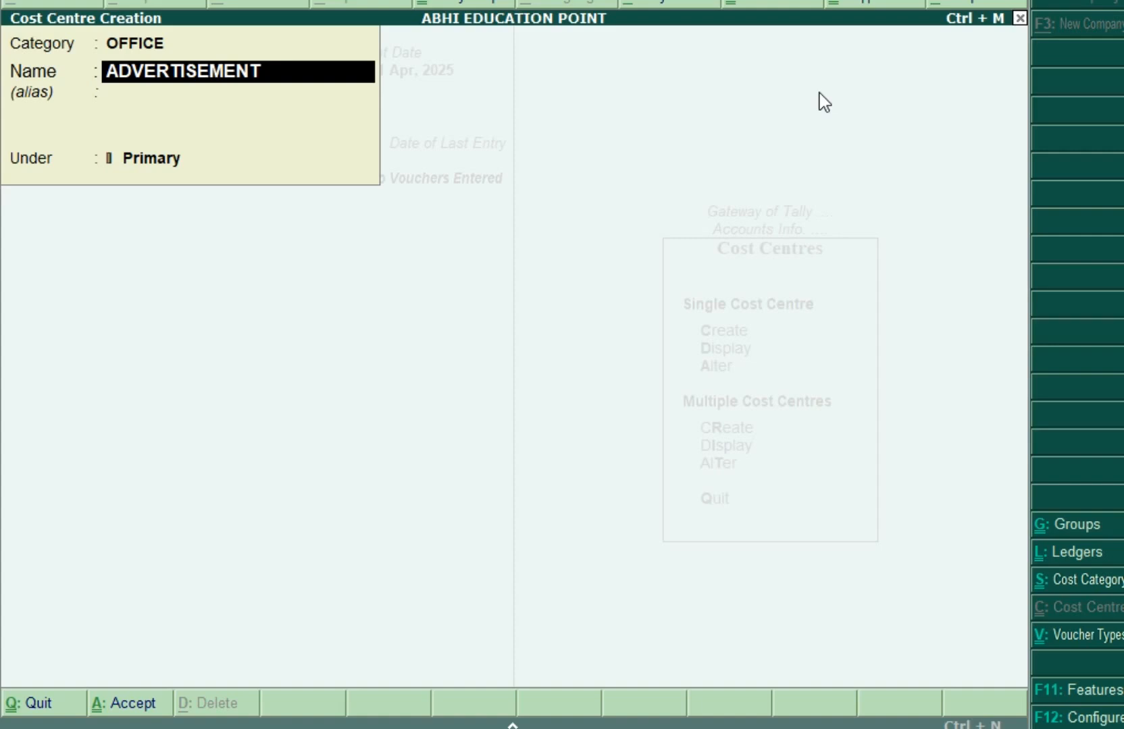
{"action": "type", "text": " EXPENSES"}
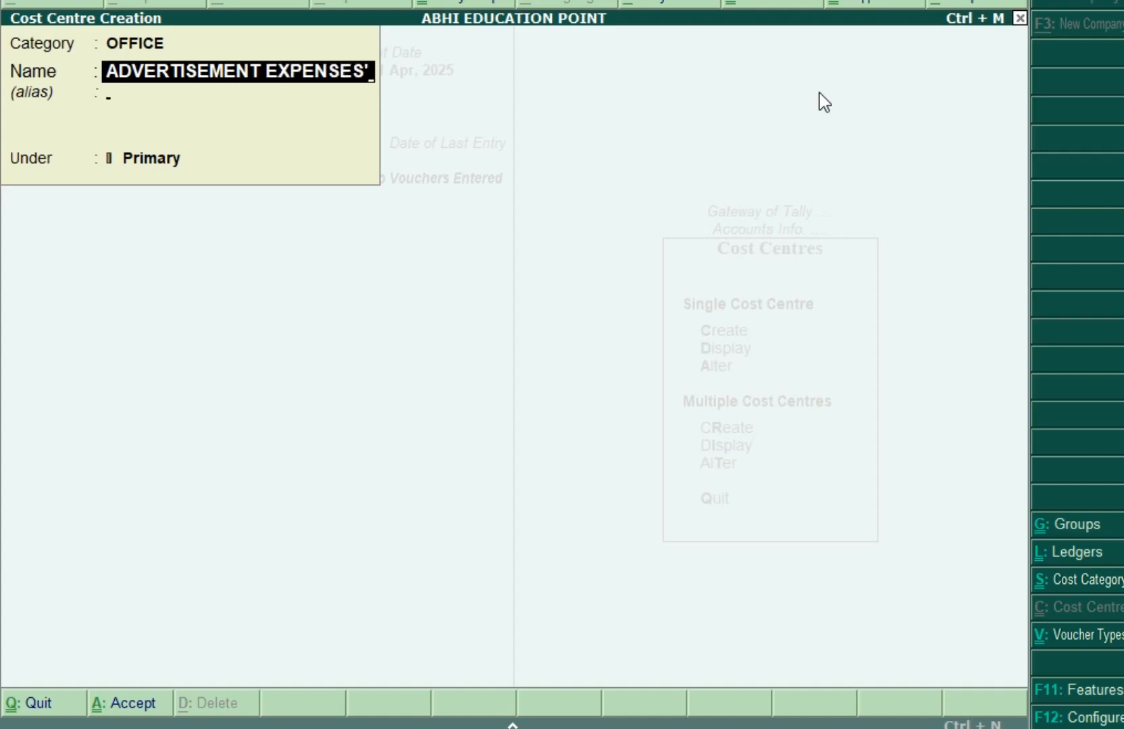
{"action": "key", "text": "Return"}
Step: Set the ADVERTISEMENT EXPENSES cost centre's category to SALES & MARKETING EXP. and save it under Primary without an alias
{"action": "left_click", "coordinate": [231, 52]}
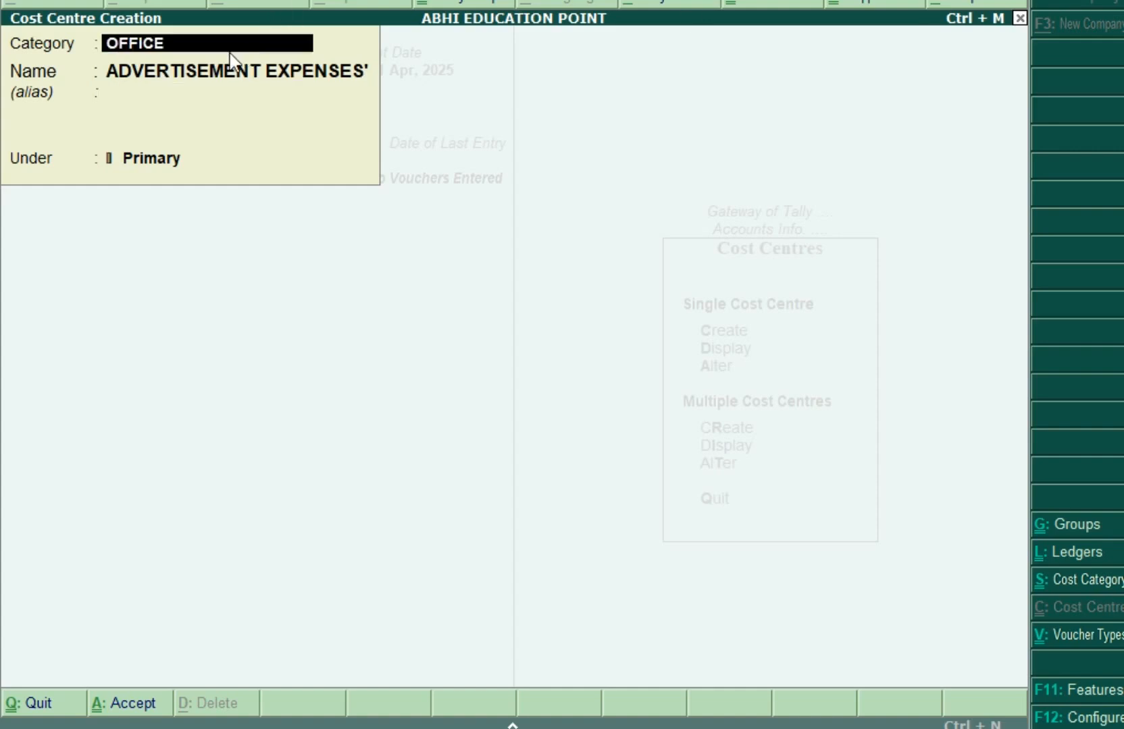
{"action": "key", "text": "Down"}
{"action": "key", "text": "Down"}
{"action": "key", "text": "Return"}
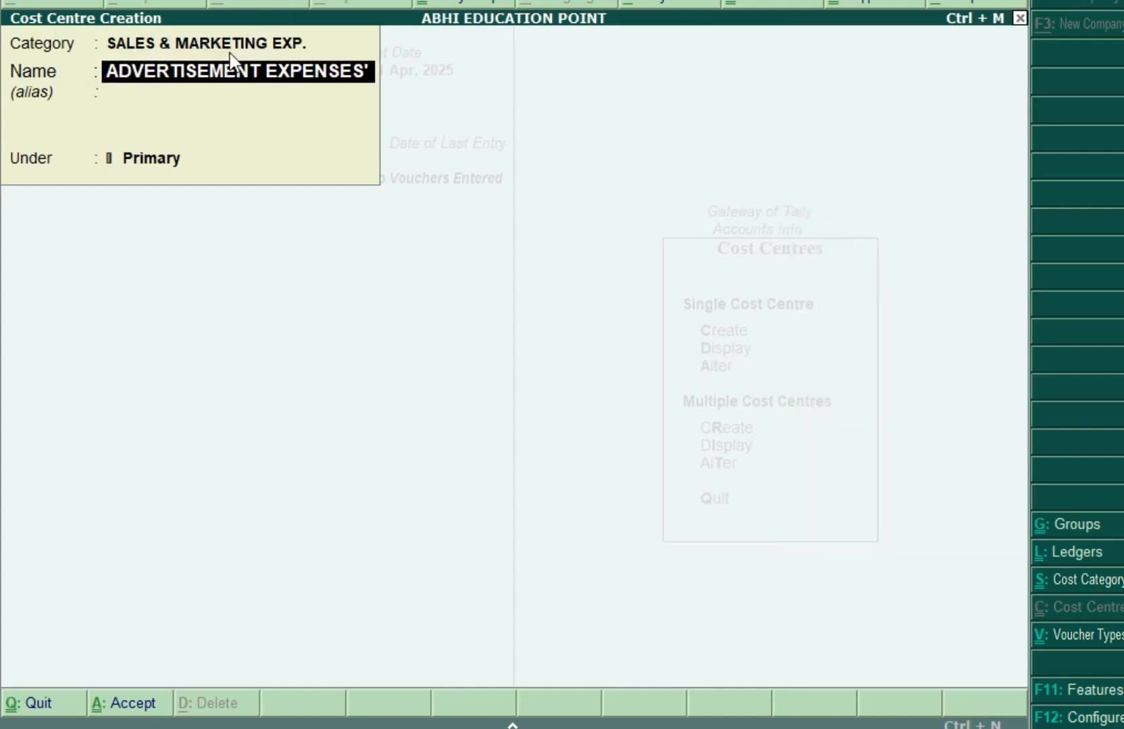
{"action": "key", "text": "Return"}
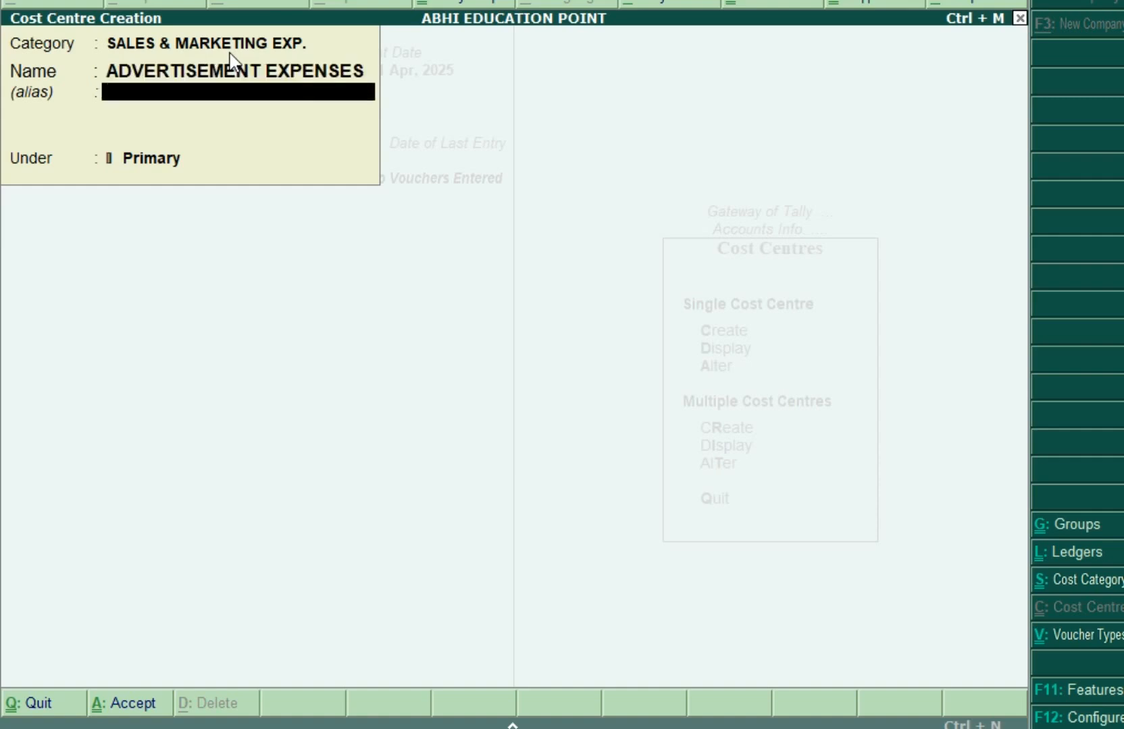
{"action": "key", "text": "Return"}
{"action": "key", "text": "Return"}
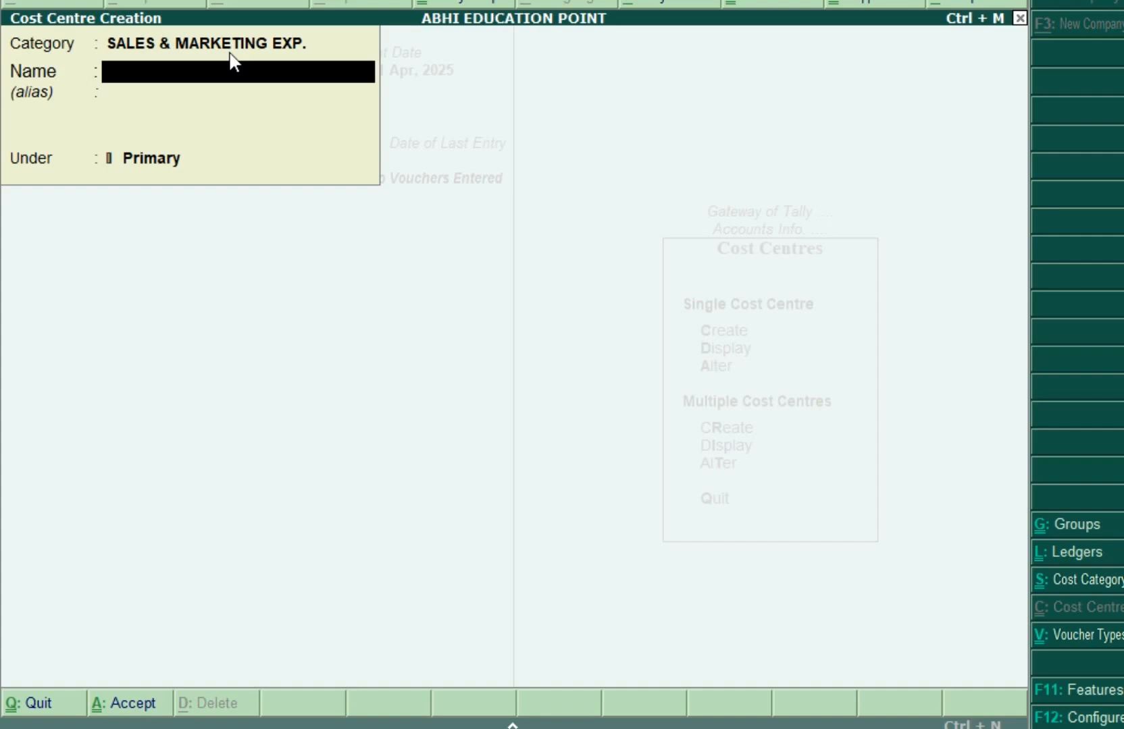
Step: Create a cost centre under SALES & MARKETING EXP. with the salesman's name followed by (SALESMAN), kept under Primary without an alias
{"action": "type", "text": "ANKIT (SA"}
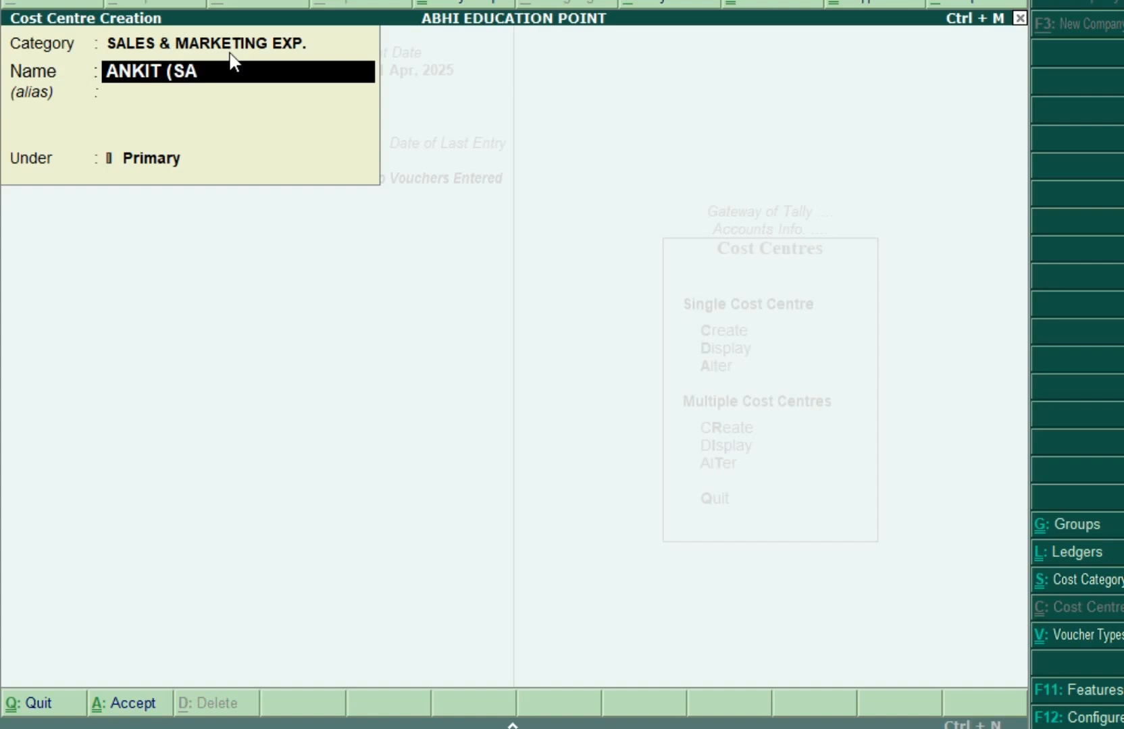
{"action": "type", "text": "LESMAN)"}
{"action": "key", "text": "Return"}
{"action": "key", "text": "Return"}
{"action": "key", "text": "Return"}
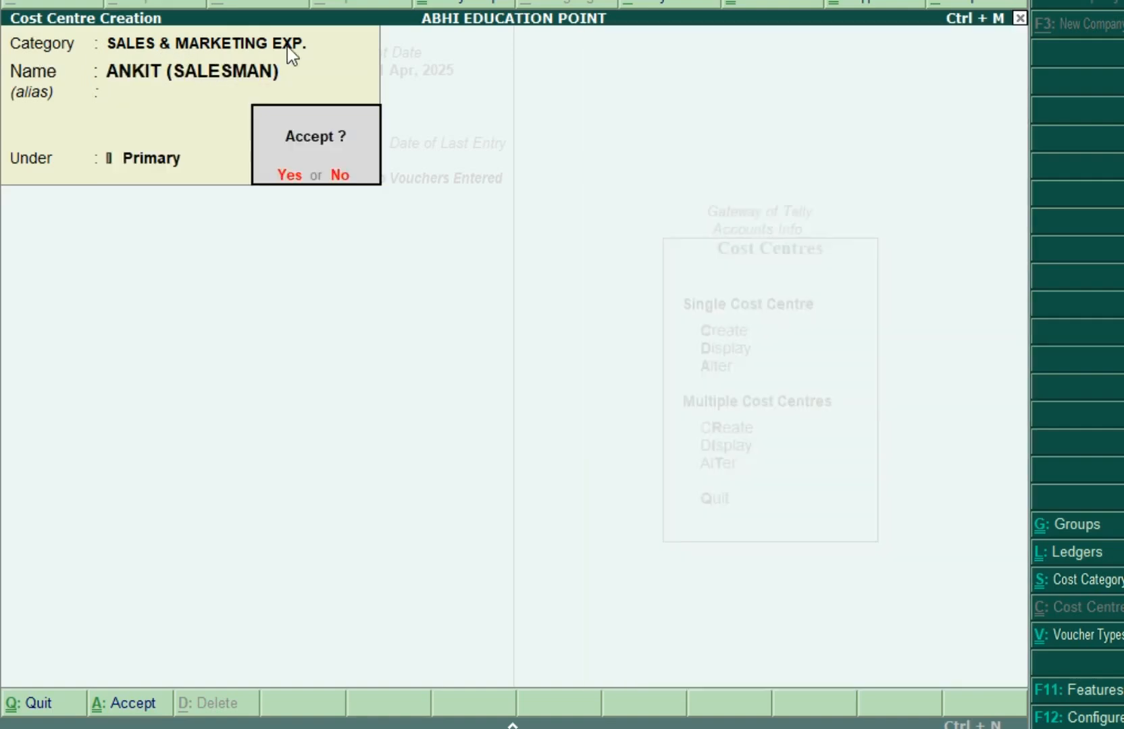
{"action": "key", "text": "Return"}
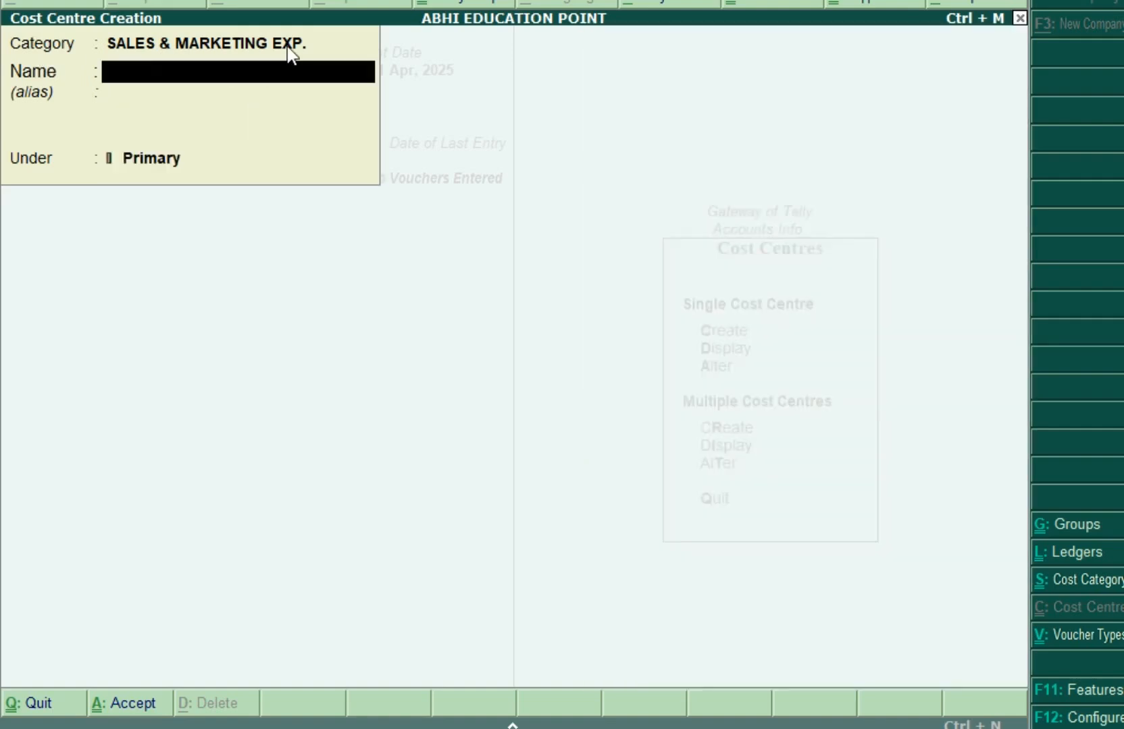
Step: Leave cost centre creation, review the list of cost centres with their categories, and return to the Gateway of Tally
{"action": "key", "text": "Escape"}
{"action": "key", "text": "Return"}
{"action": "key", "text": "Down"}
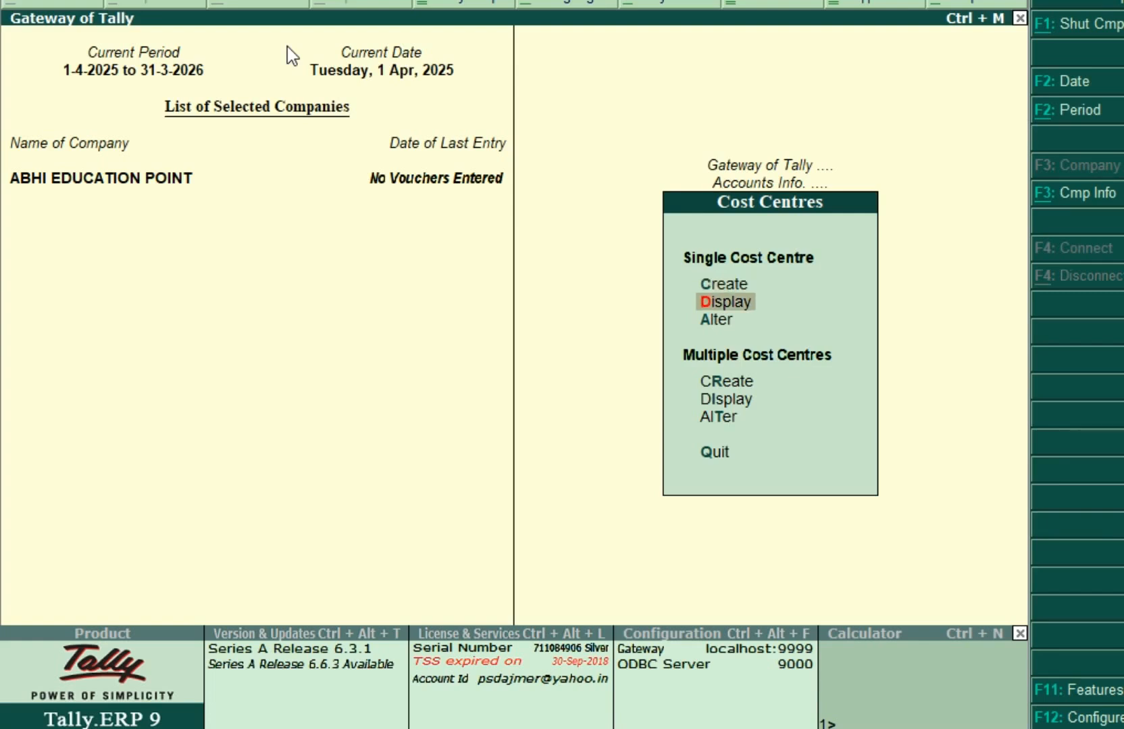
{"action": "key", "text": "Down"}
{"action": "key", "text": "Up"}
{"action": "key", "text": "Return"}
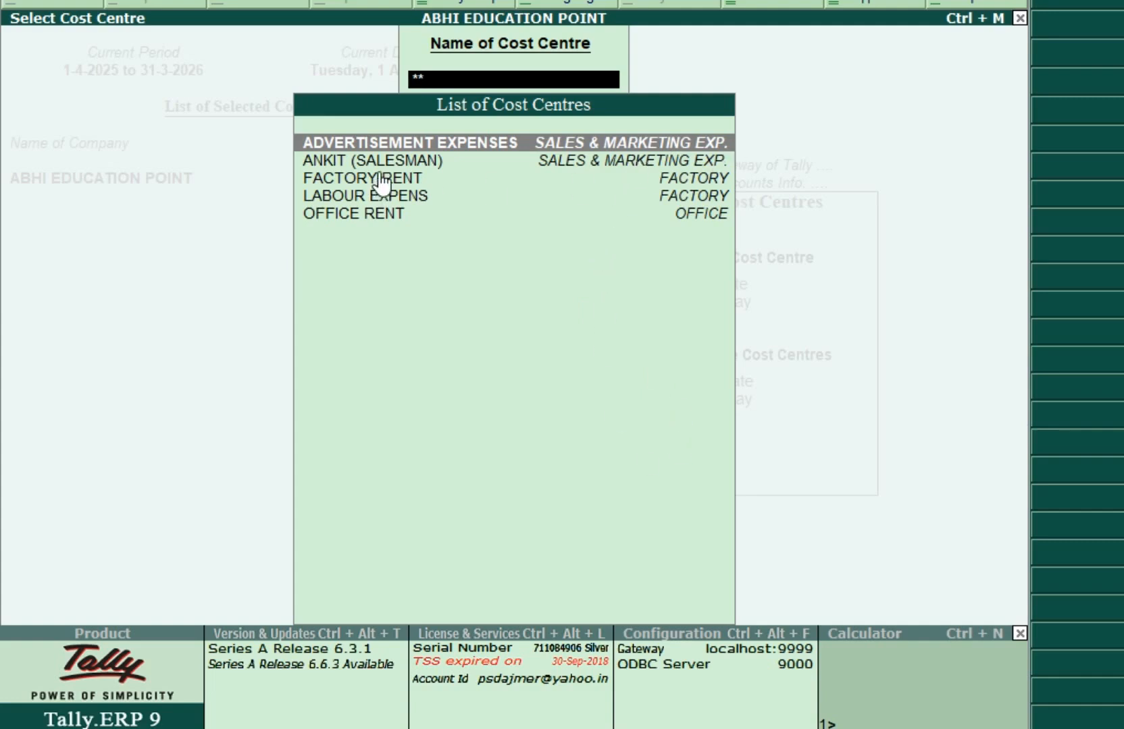
{"action": "left_click", "coordinate": [611, 161]}
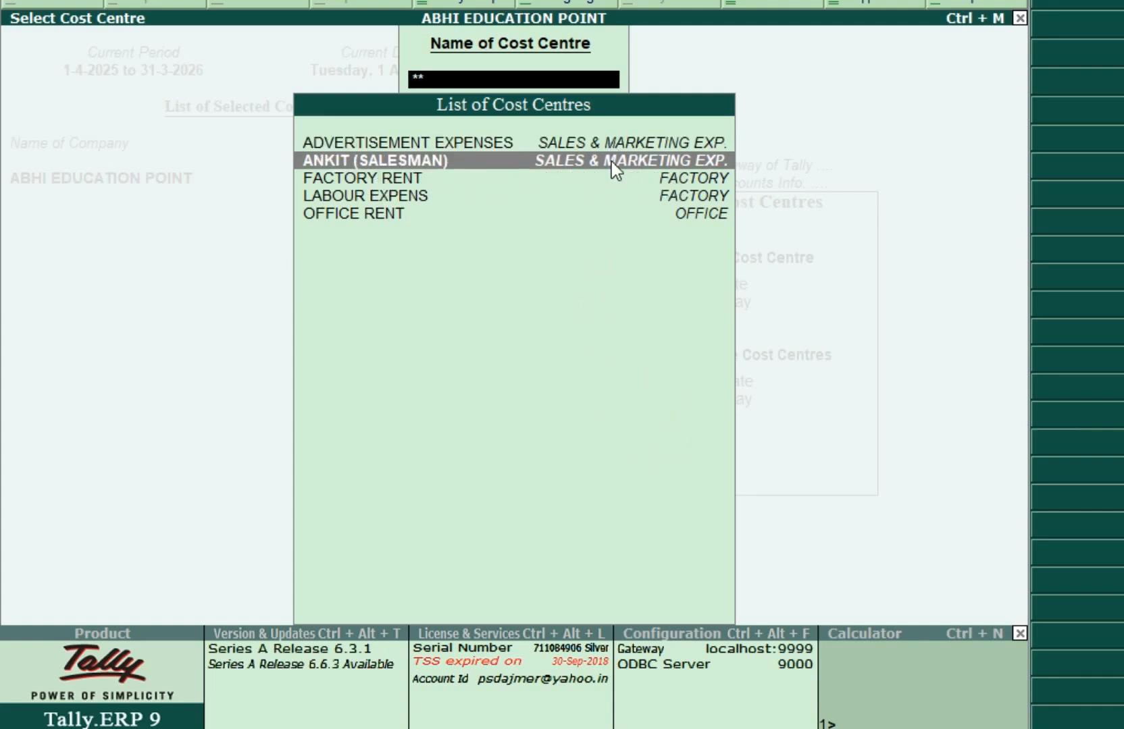
{"action": "left_click", "coordinate": [422, 181]}
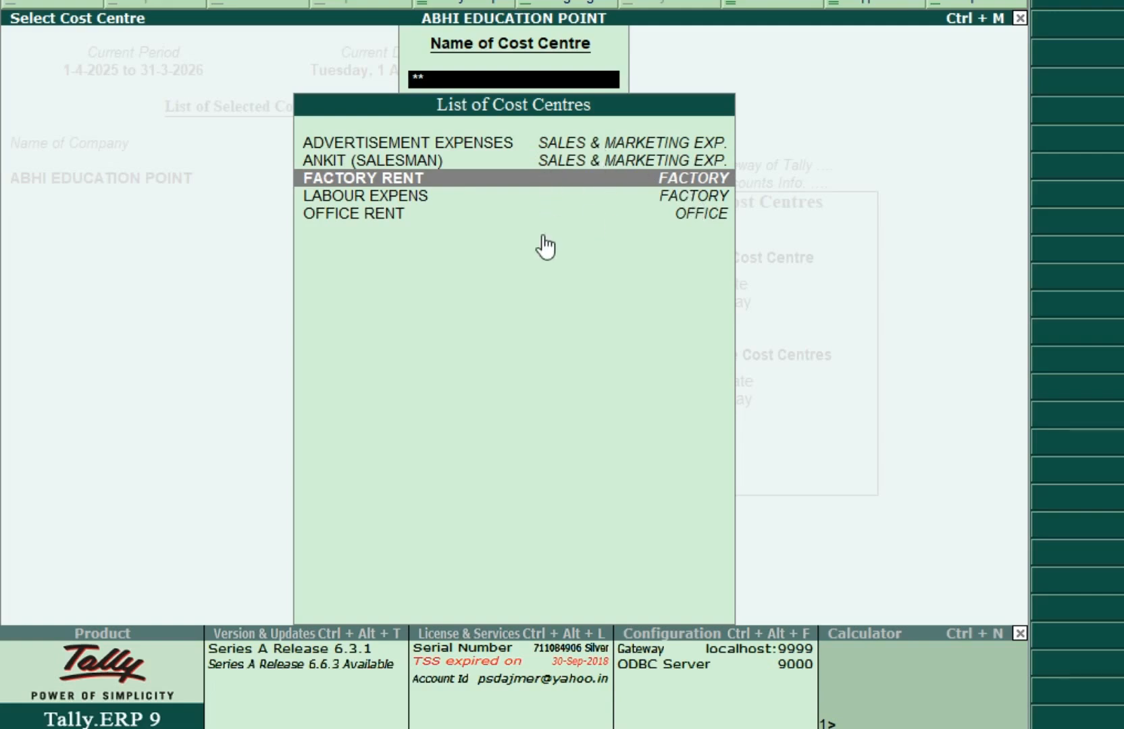
{"action": "key", "text": "Escape"}
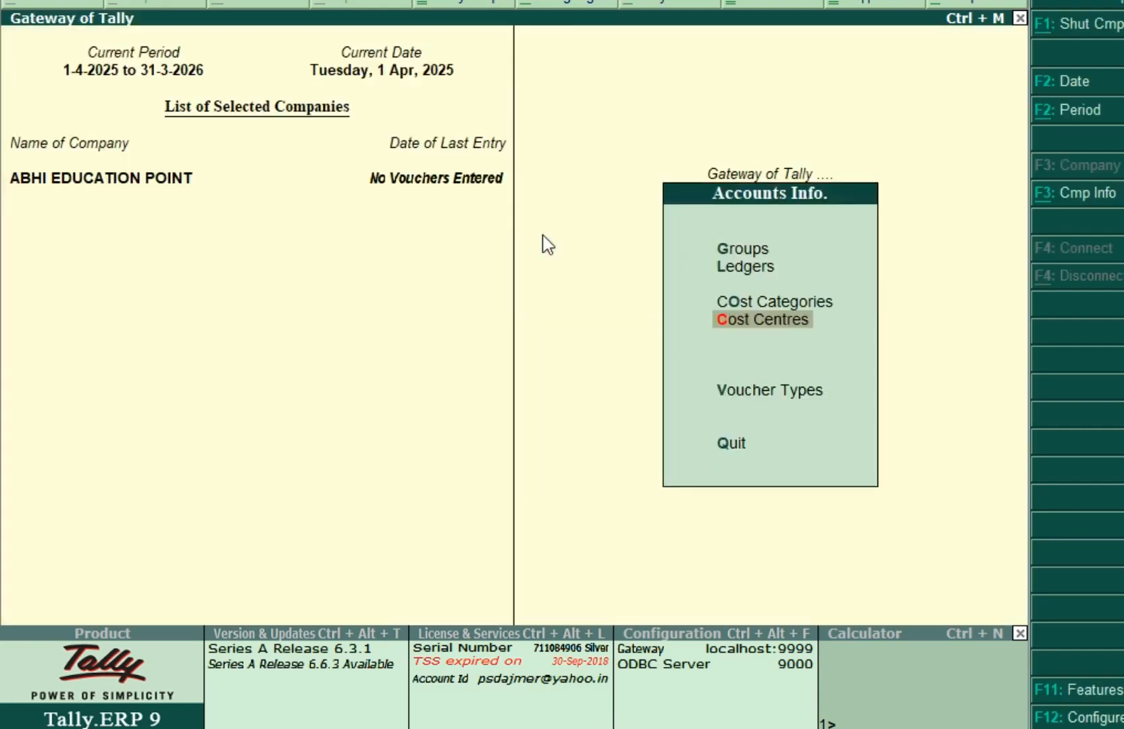
{"action": "key", "text": "Escape"}
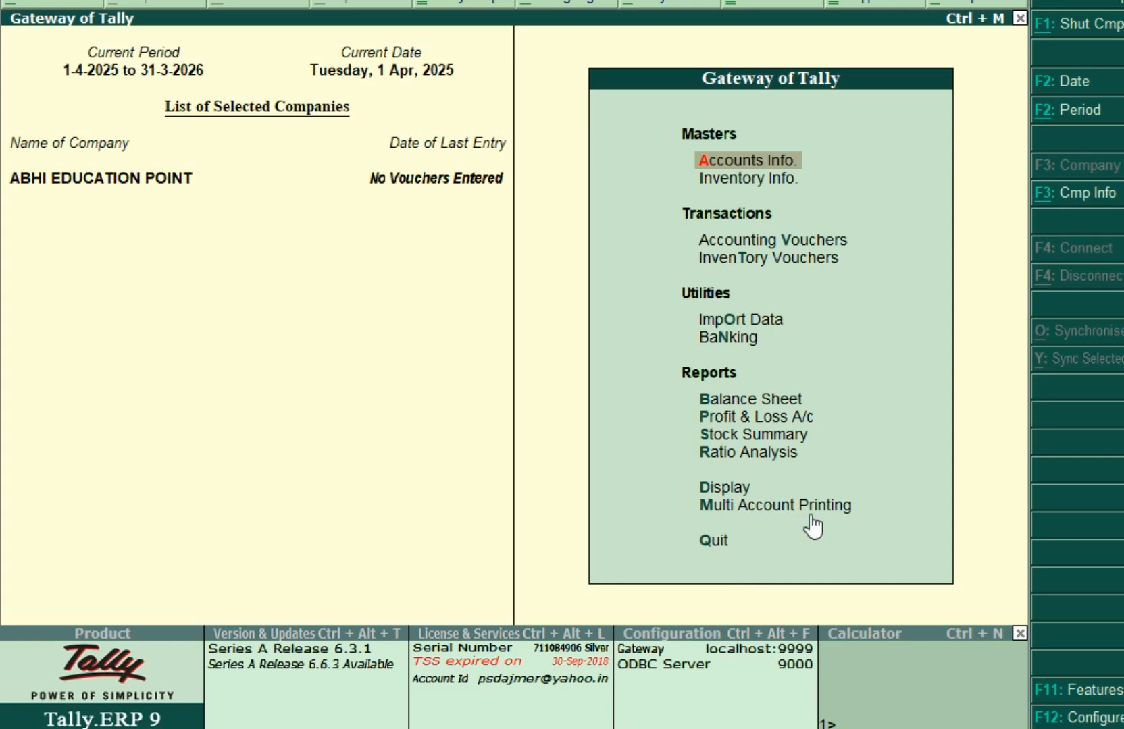
Step: Start a new single ledger named RENT without an alias and place it under Indirect Expenses
{"action": "left_click", "coordinate": [740, 162]}
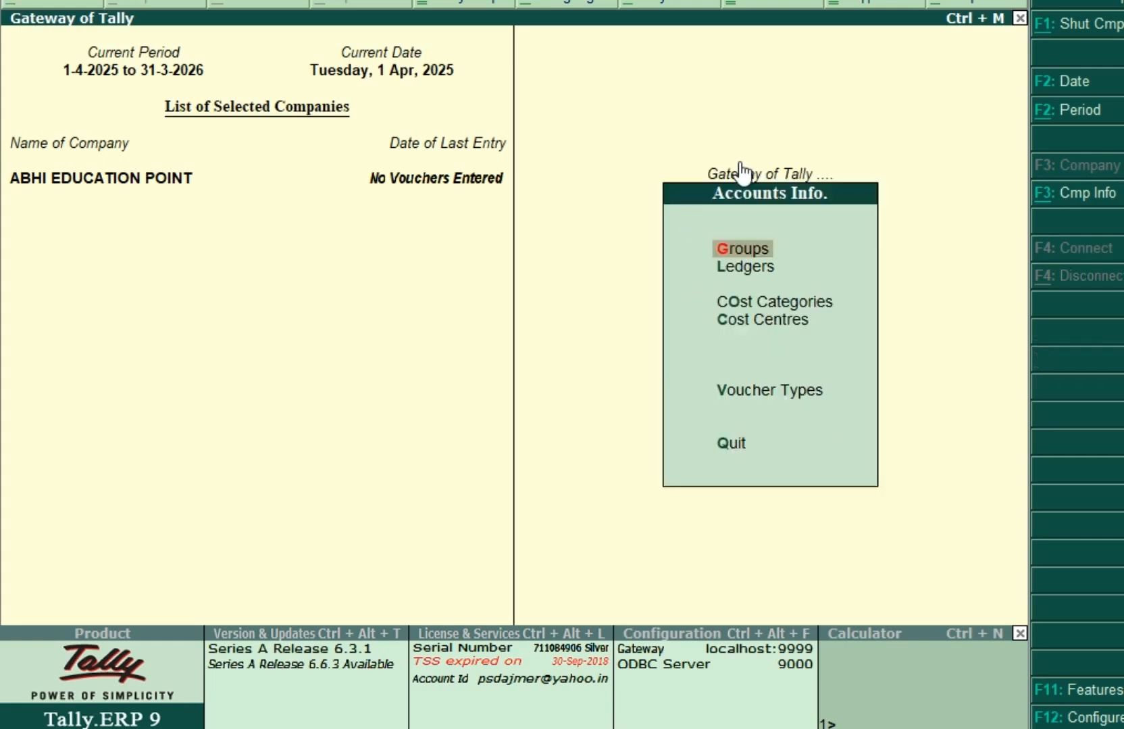
{"action": "type", "text": "lc"}
{"action": "type", "text": "R"}
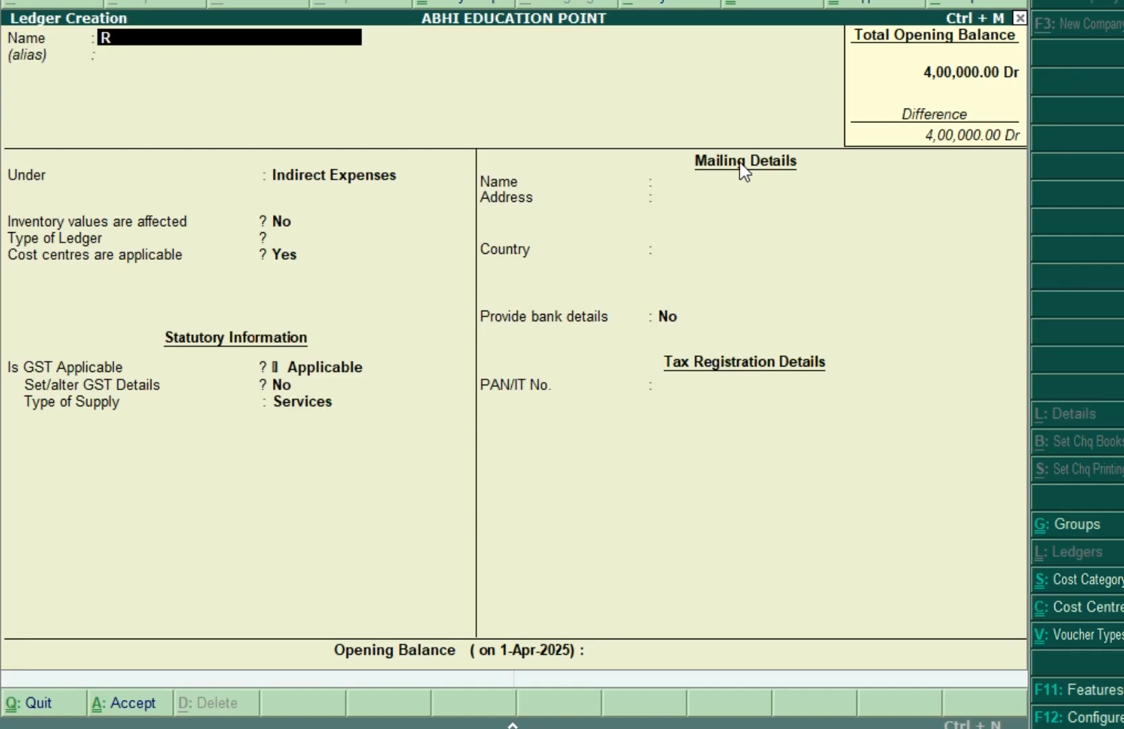
{"action": "type", "text": "ENT"}
{"action": "key", "text": "Return"}
{"action": "key", "text": "Return"}
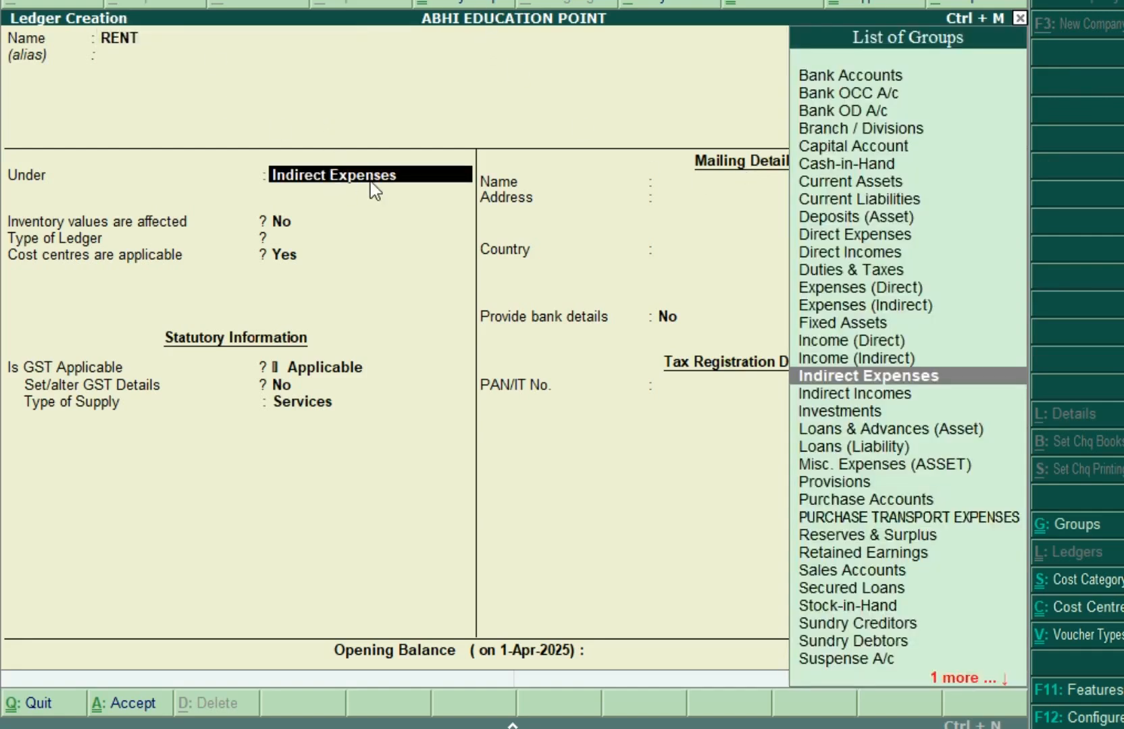
{"action": "key", "text": "Return"}
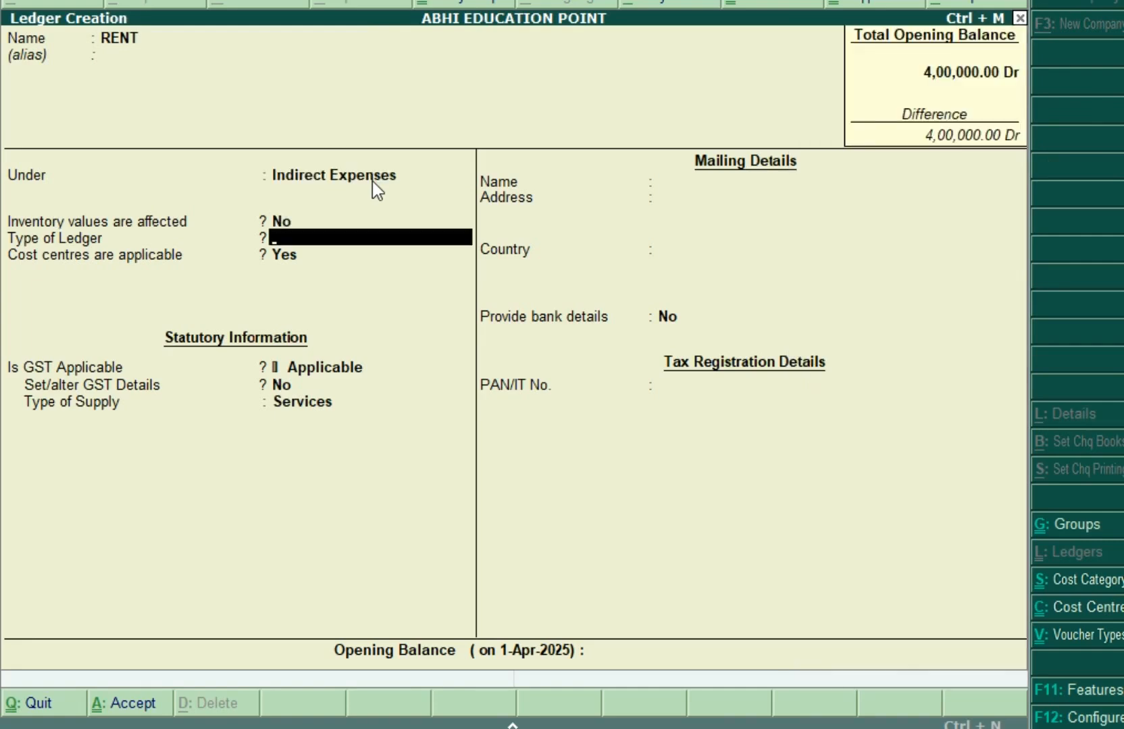
Step: Set the RENT ledger's type and GST applicability to Not Applicable, keeping cost centres applicable as Yes
{"action": "key", "text": "Return"}
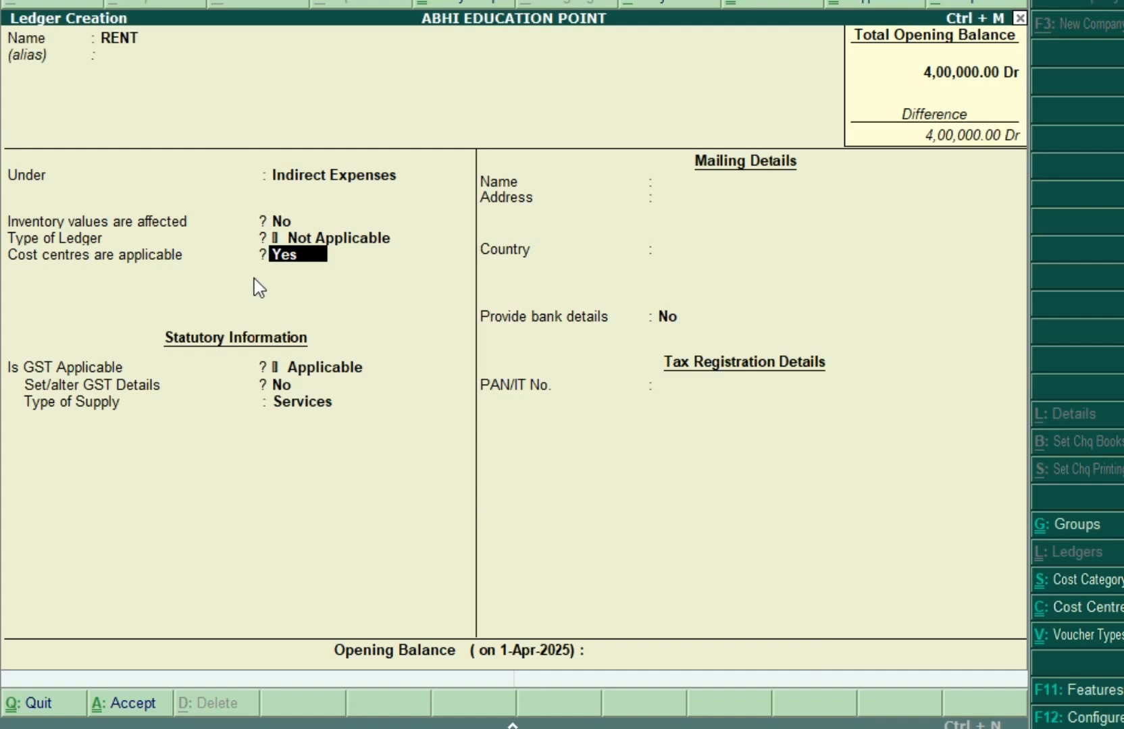
{"action": "key", "text": "Return"}
{"action": "key", "text": "Return"}
{"action": "key", "text": "BackSpace"}
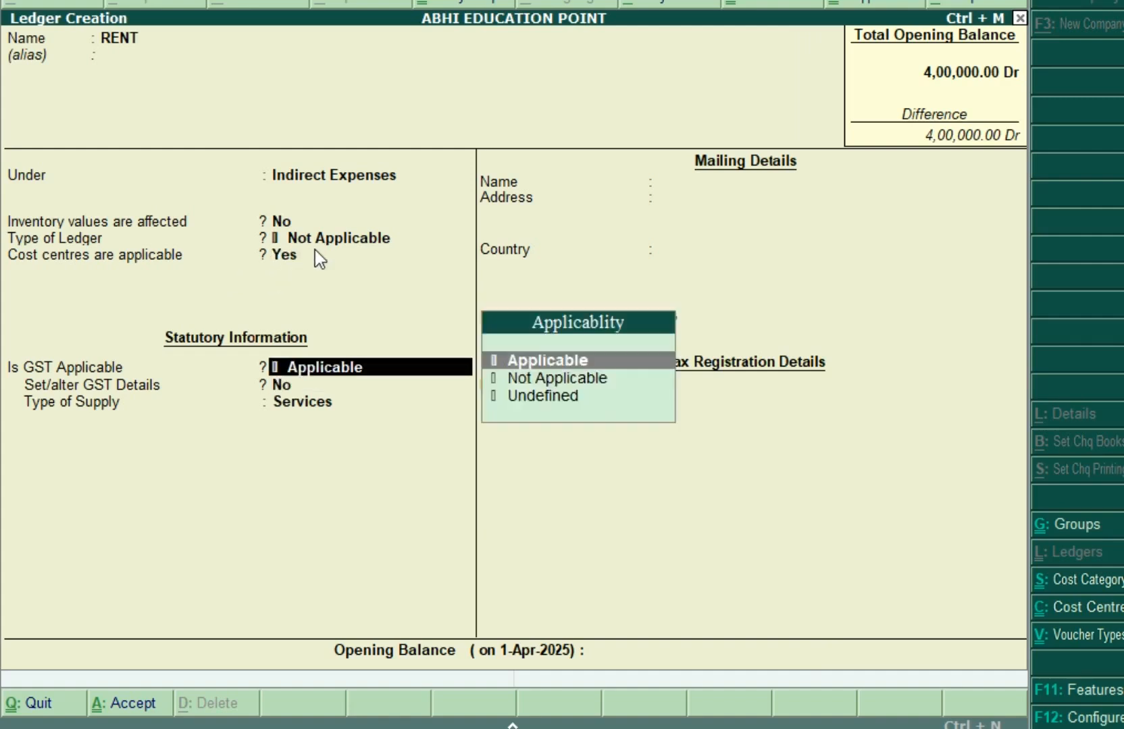
{"action": "key", "text": "Down"}
{"action": "key", "text": "Return"}
{"action": "key", "text": "Return"}
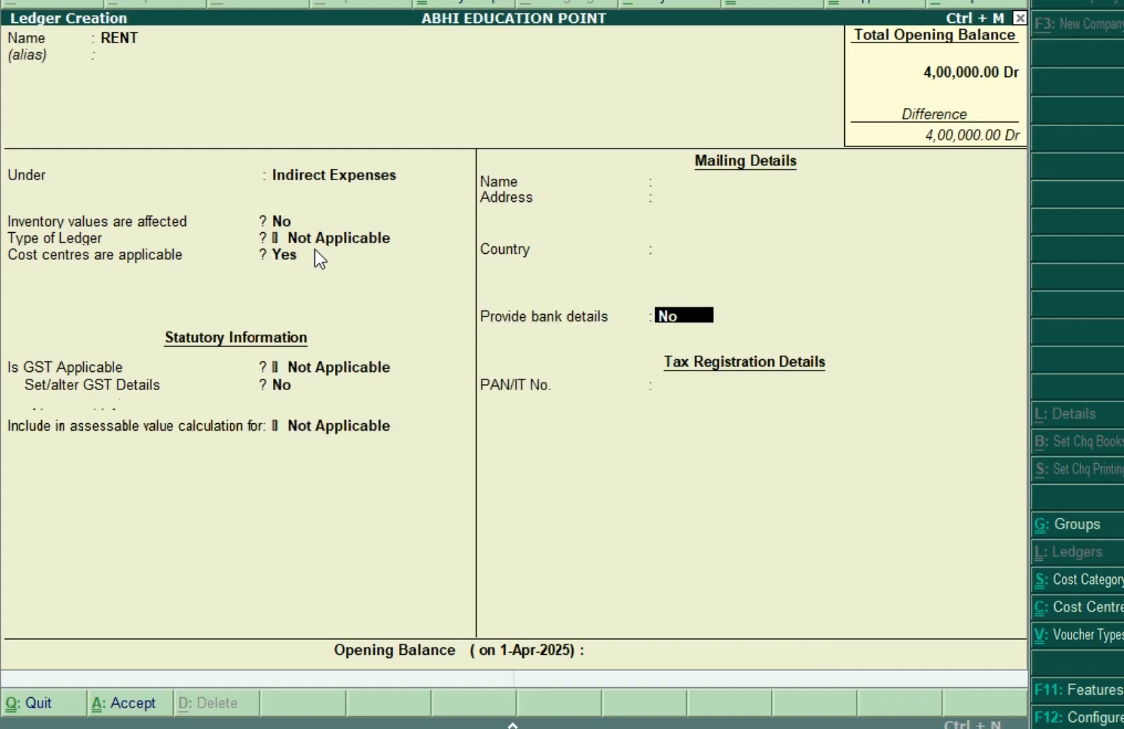
Step: Save the RENT ledger without bank or tax details and return to the Gateway of Tally
{"action": "key", "text": "Return"}
{"action": "key", "text": "Return"}
{"action": "key", "text": "Return"}
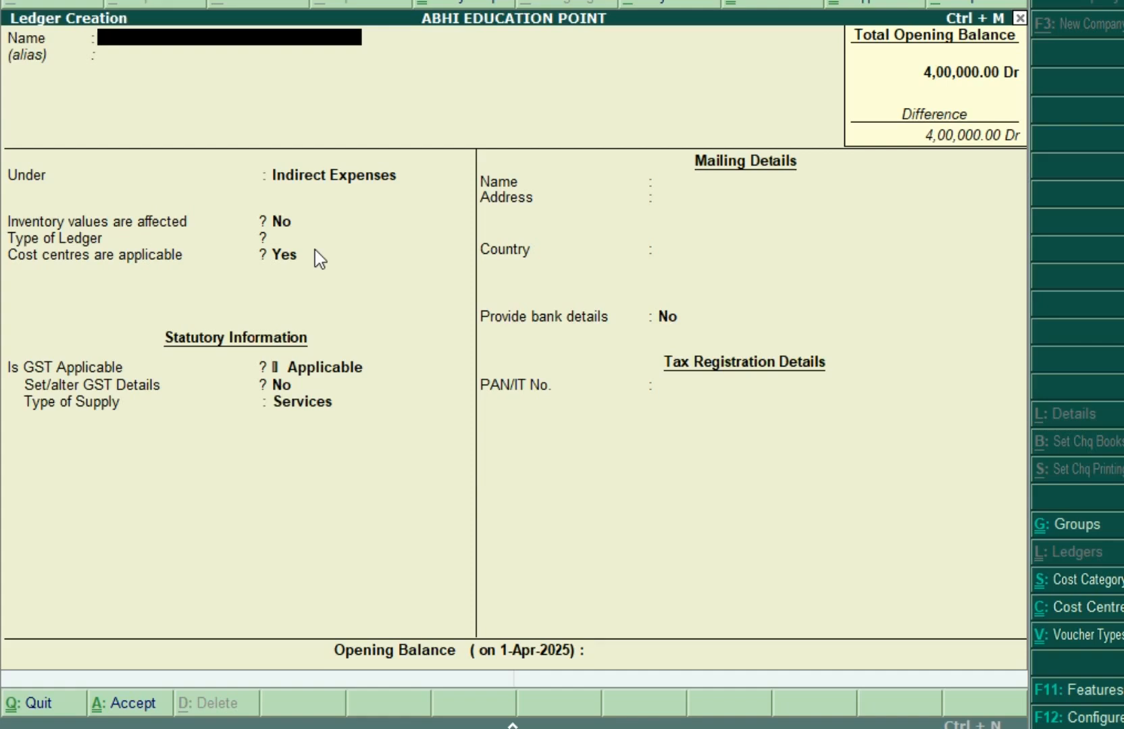
{"action": "key", "text": "Escape"}
{"action": "key", "text": "y"}
{"action": "key", "text": "Escape"}
{"action": "key", "text": "Escape"}
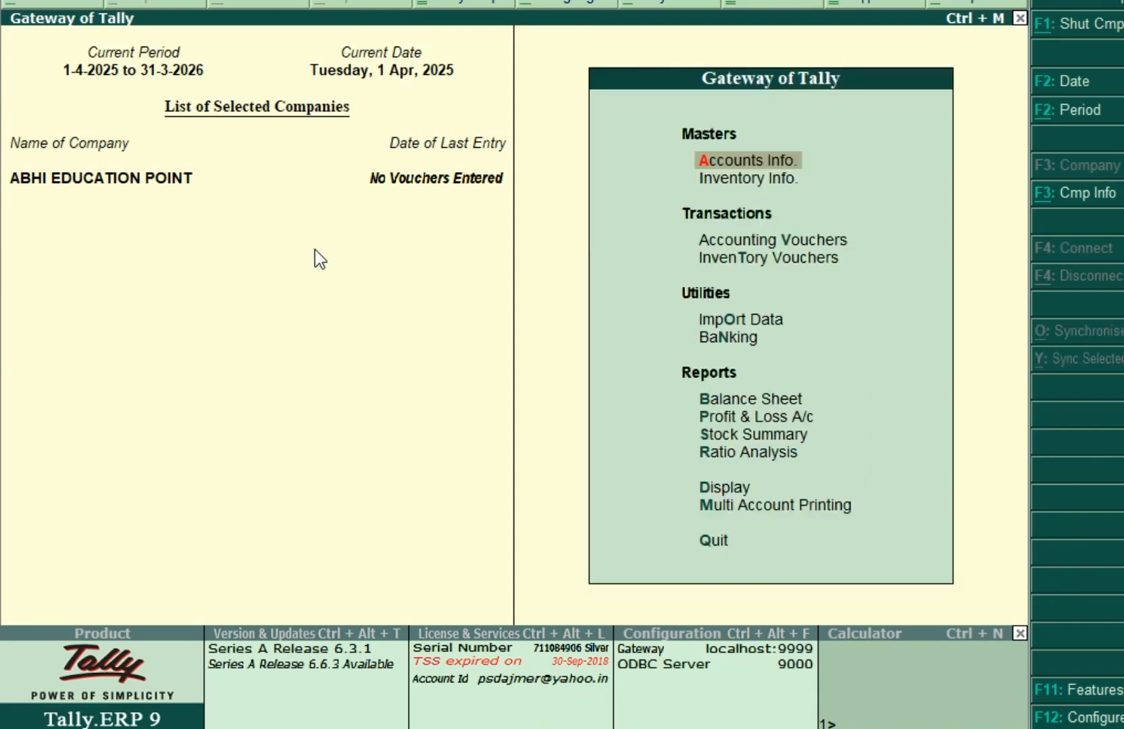
Step: Start a payment voucher dated 25-Apr-2025 and debit the RENT ledger with 25,000
{"action": "key", "text": "v"}
{"action": "key", "text": "F2"}
{"action": "type", "text": "25-"}
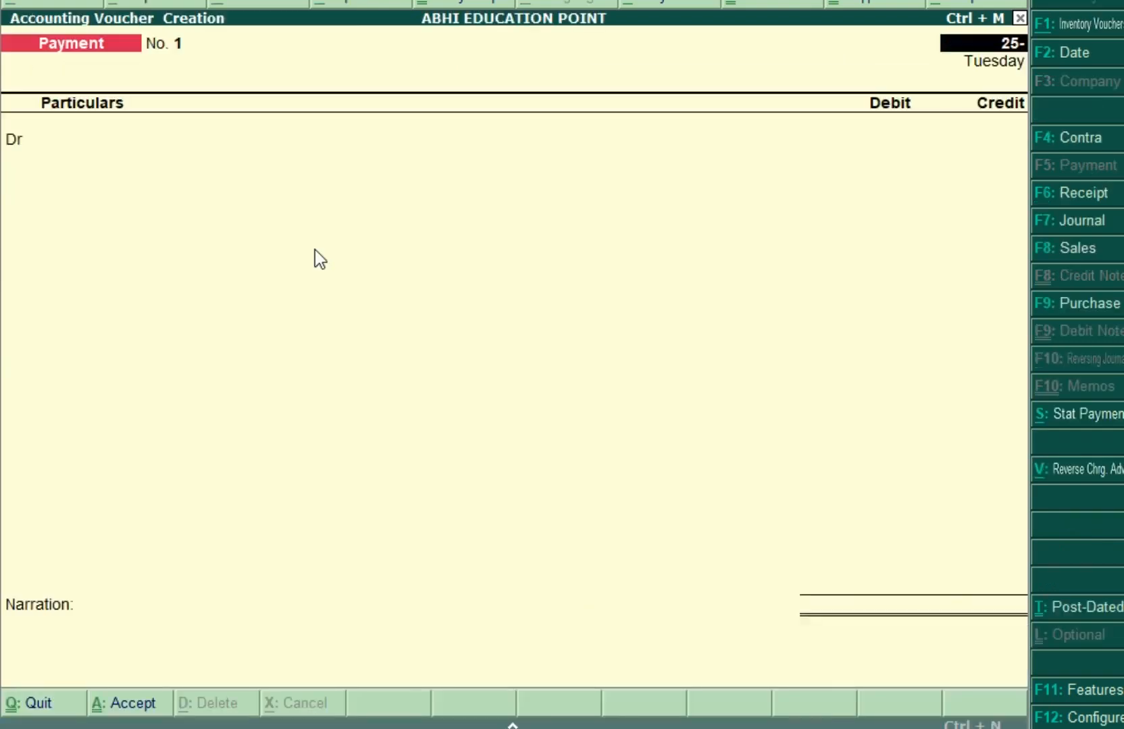
{"action": "key", "text": "Return"}
{"action": "key", "text": "Return"}
{"action": "type", "text": "RE"}
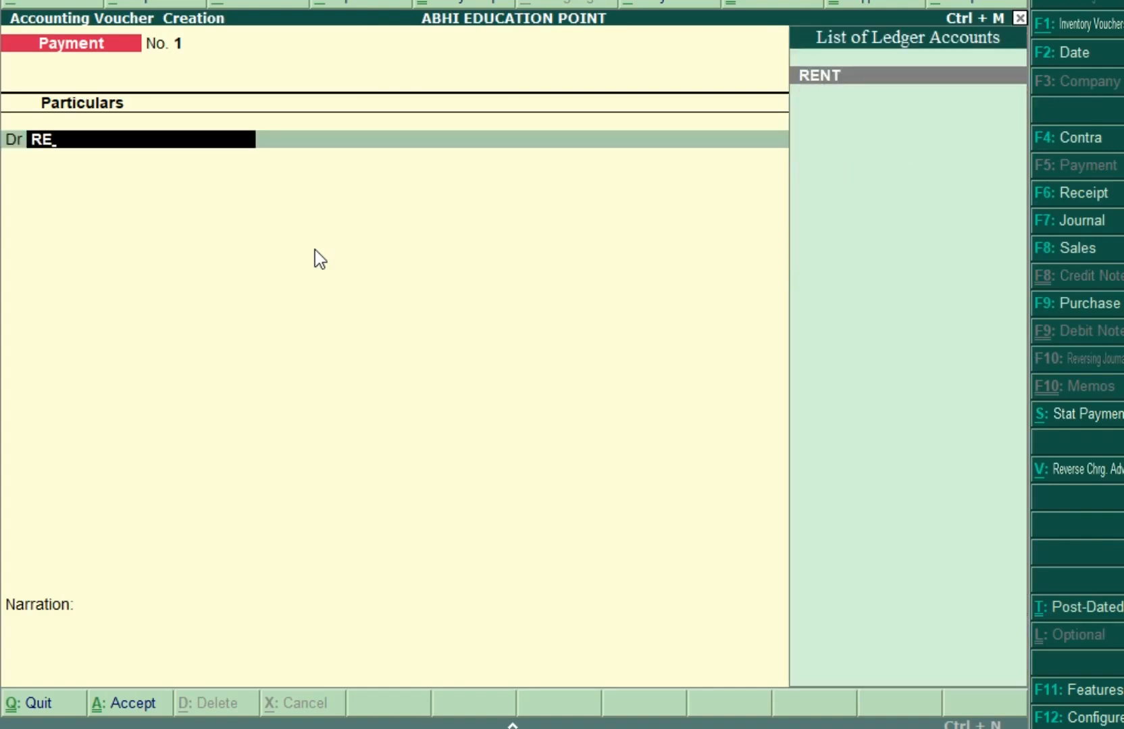
{"action": "key", "text": "Return"}
{"action": "type", "text": "25000"}
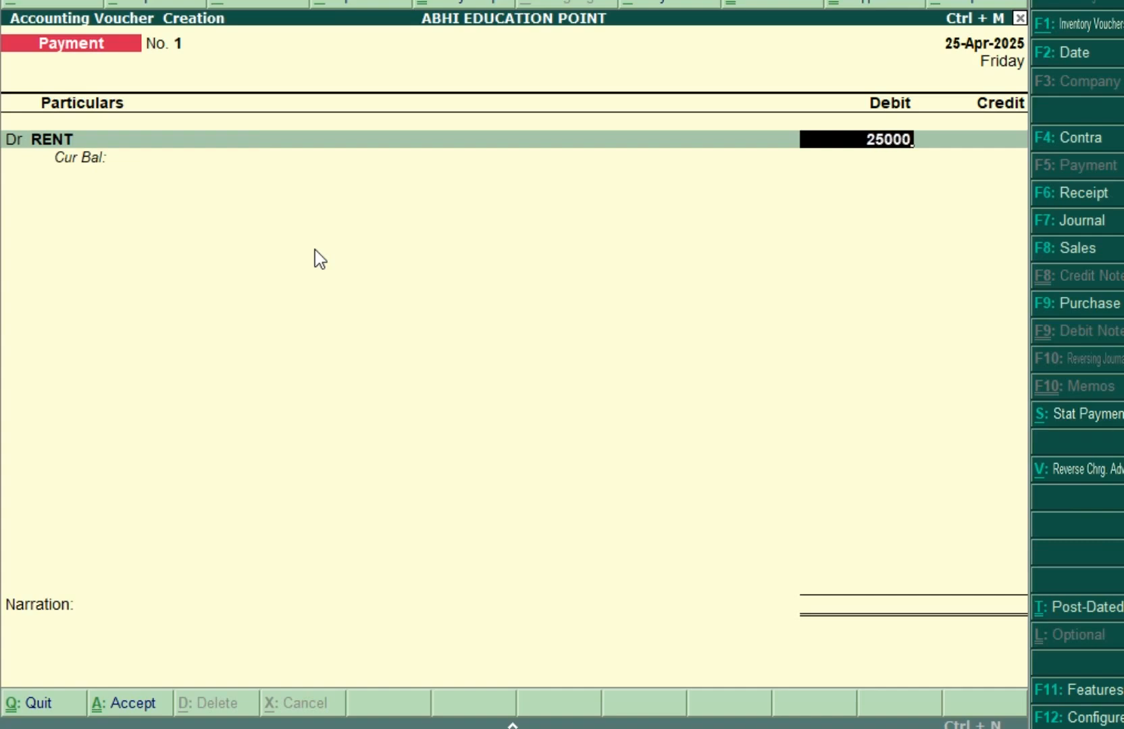
{"action": "key", "text": "Return"}
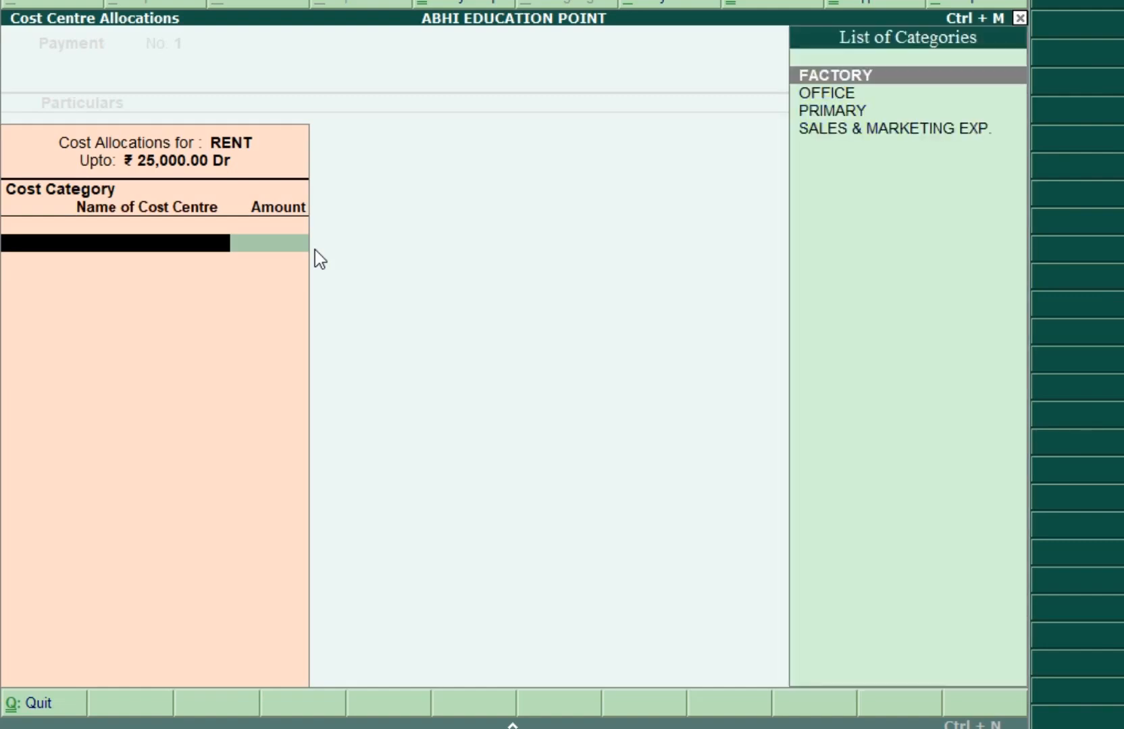
Step: Allocate the full 25,000 rent to the FACTORY RENT cost centre under the FACTORY category
{"action": "key", "text": "Return"}
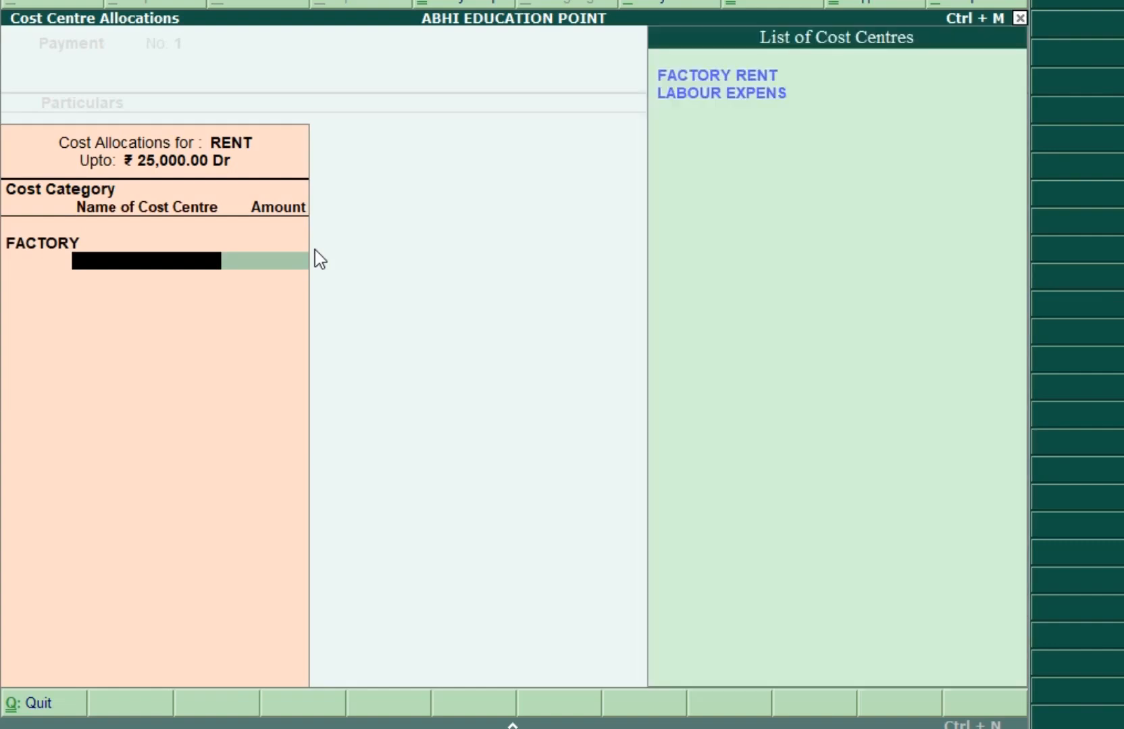
{"action": "key", "text": "Return"}
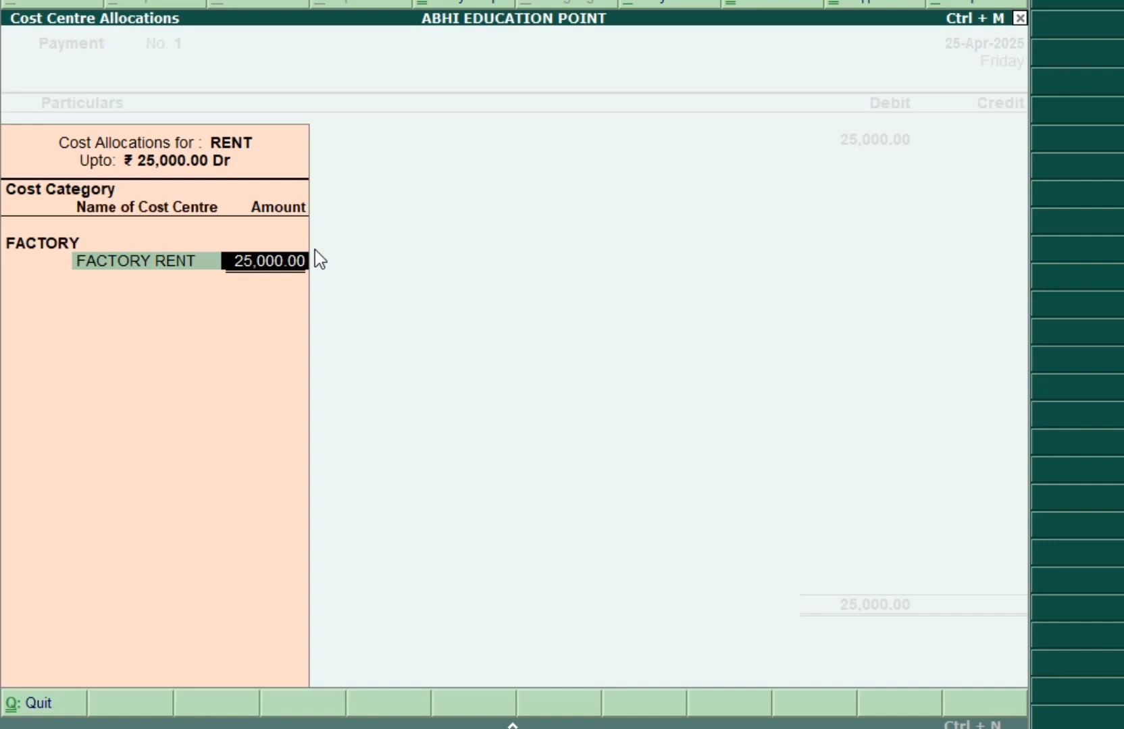
{"action": "key", "text": "Return"}
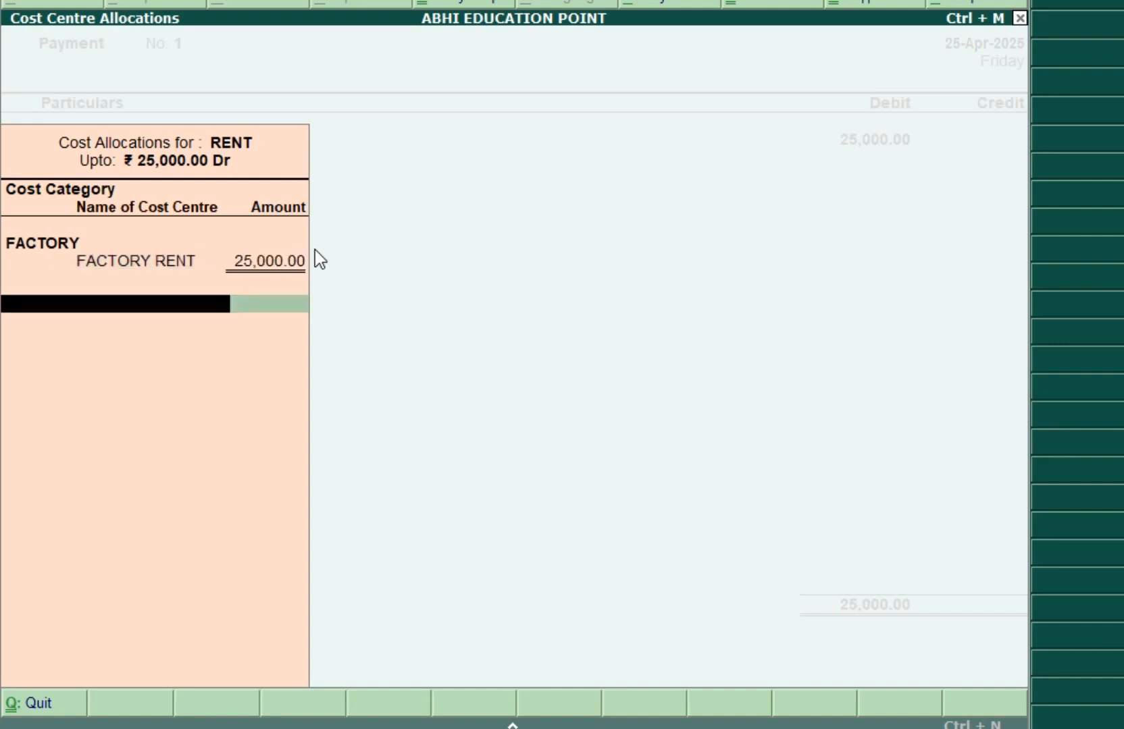
{"action": "key", "text": "Return"}
Step: Credit SBI CURRENT ACOCUNT with 25,000 by cheque without an instrument number or narration, and save the payment voucher
{"action": "type", "text": "S"}
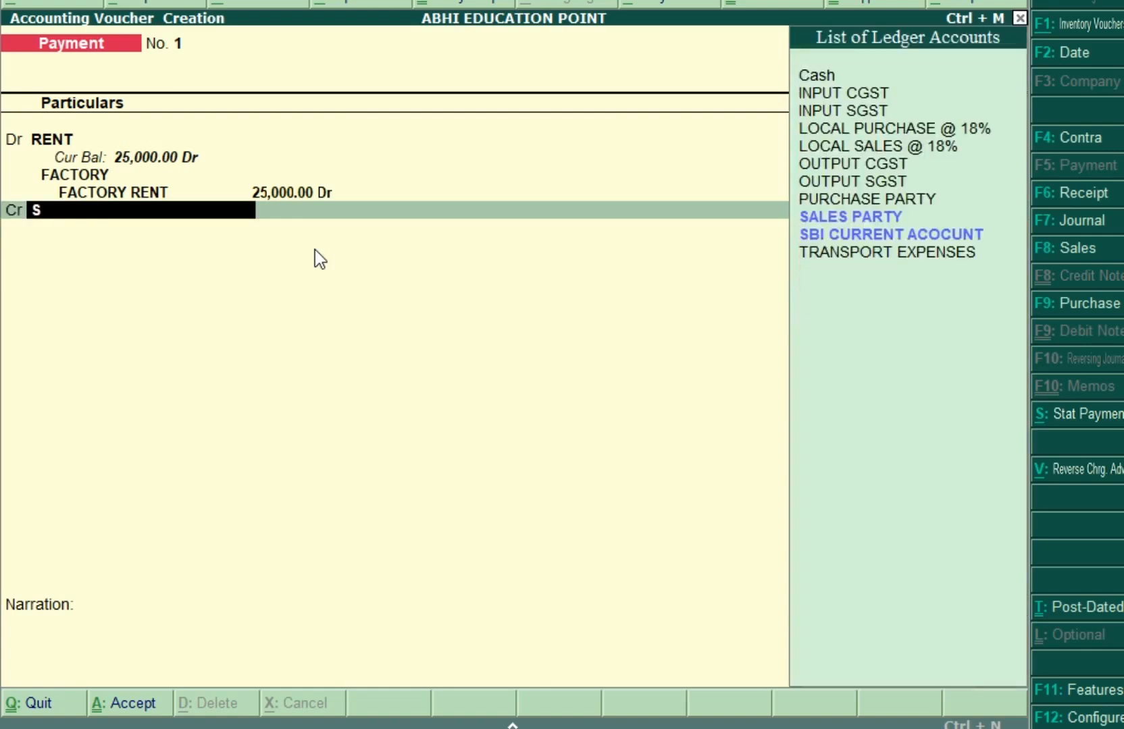
{"action": "key", "text": "Down"}
{"action": "key", "text": "Return"}
{"action": "key", "text": "Return"}
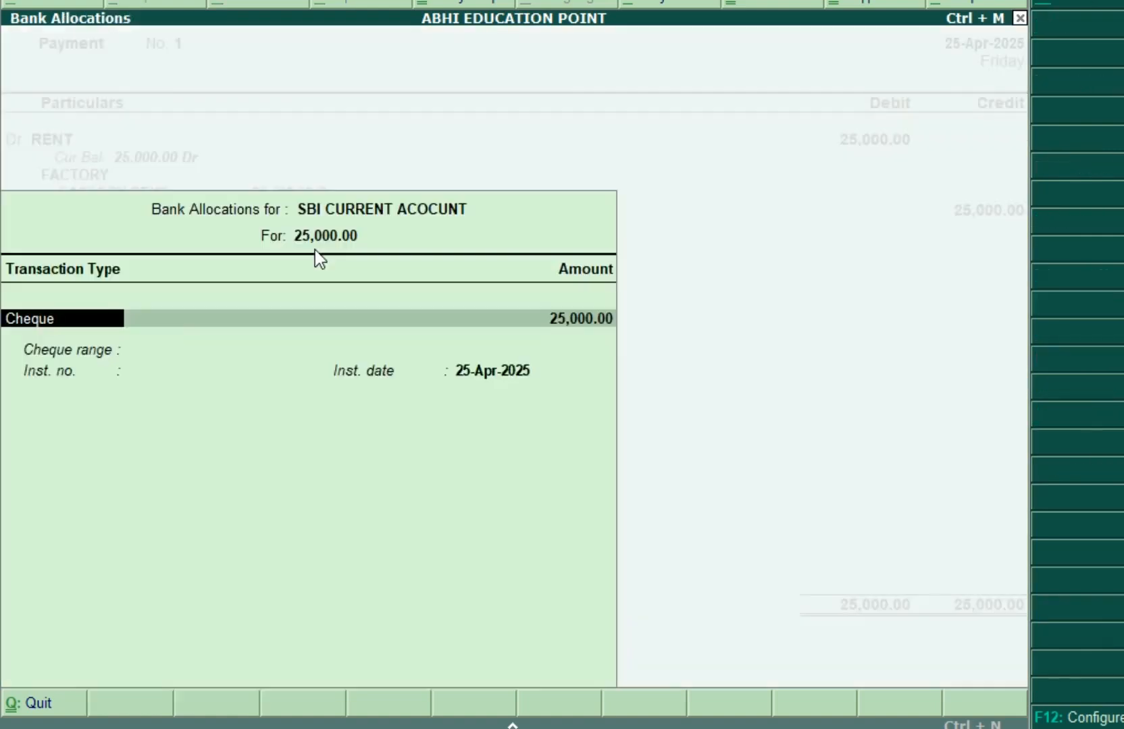
{"action": "key", "text": "Return"}
{"action": "key", "text": "Return"}
{"action": "key", "text": "Return"}
{"action": "key", "text": "Return"}
{"action": "key", "text": "Return"}
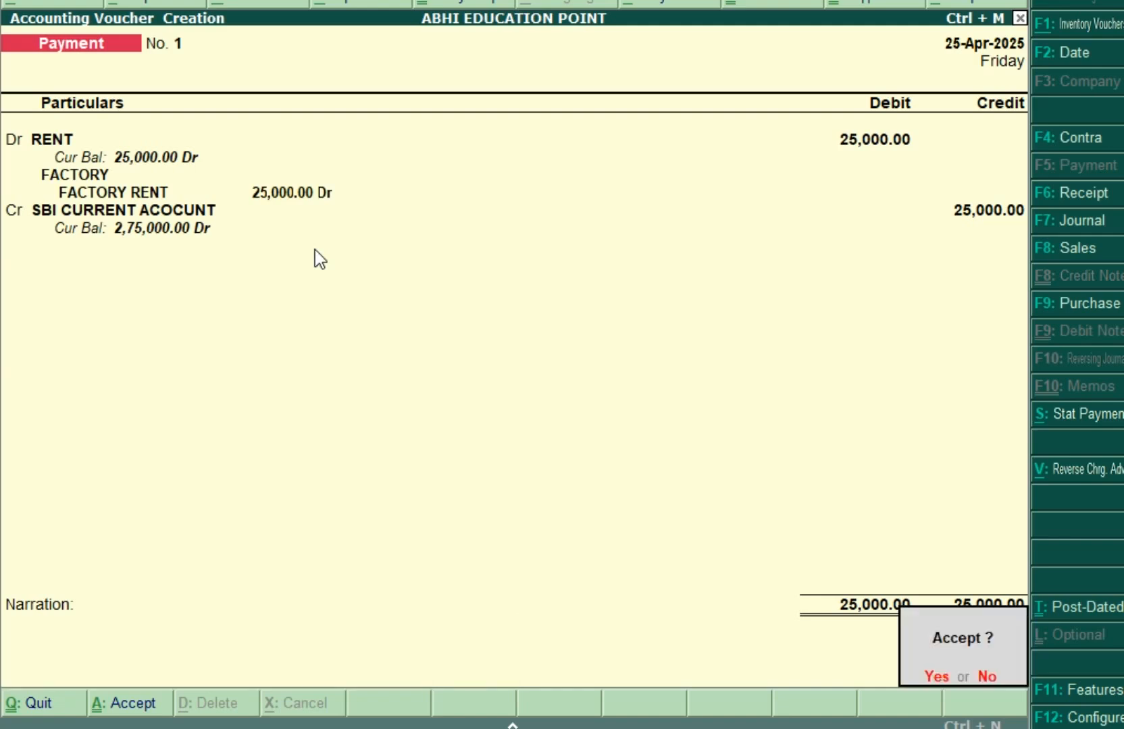
{"action": "key", "text": "Return"}
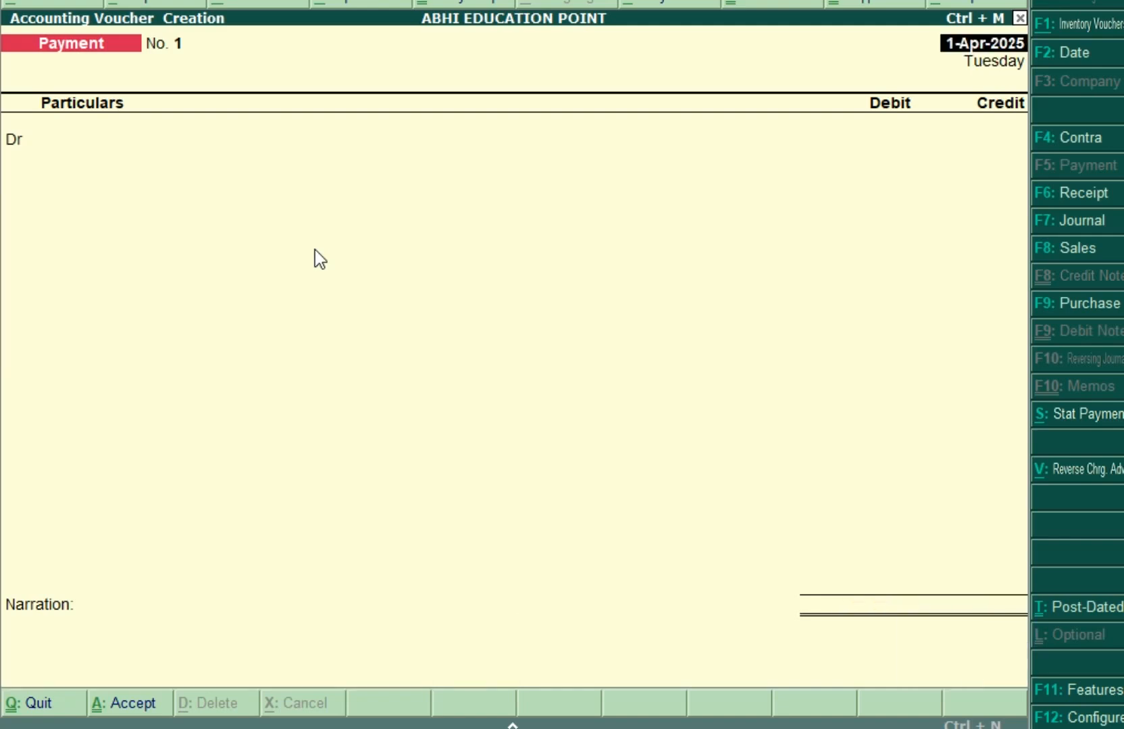
Step: Date the second payment voucher 30-Apr-2025 and debit the RENT ledger with 30,000
{"action": "key", "text": "F2"}
{"action": "type", "text": "30-4"}
{"action": "key", "text": "Return"}
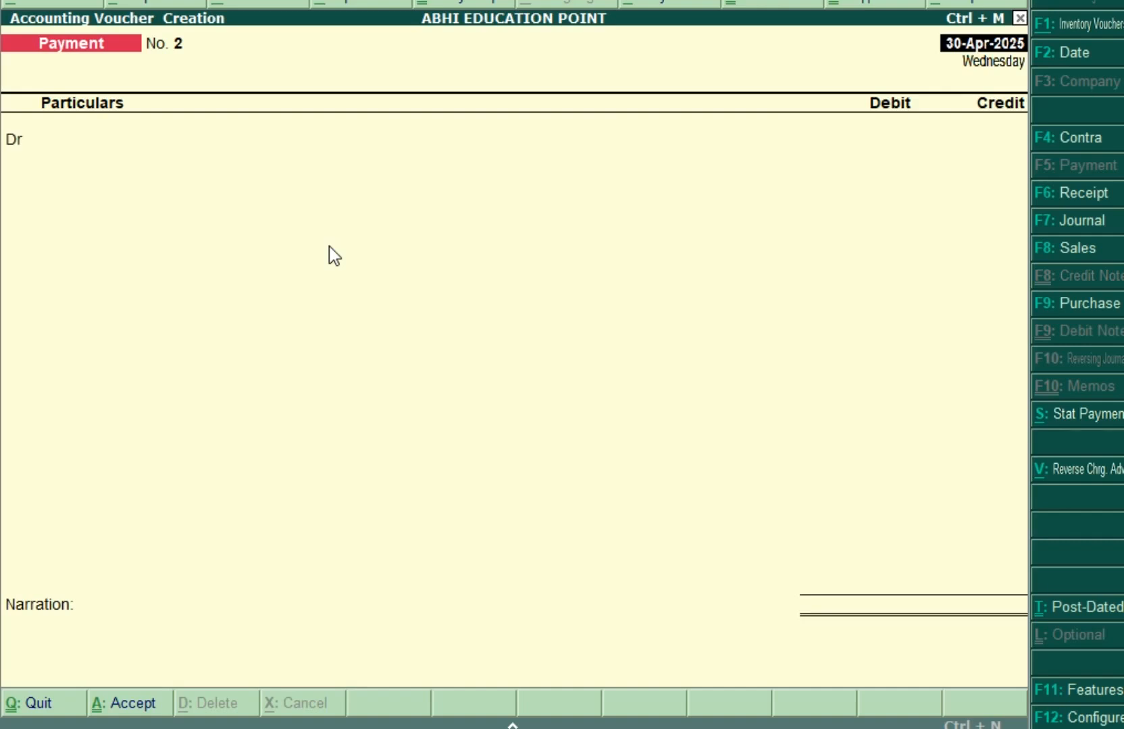
{"action": "type", "text": "RE"}
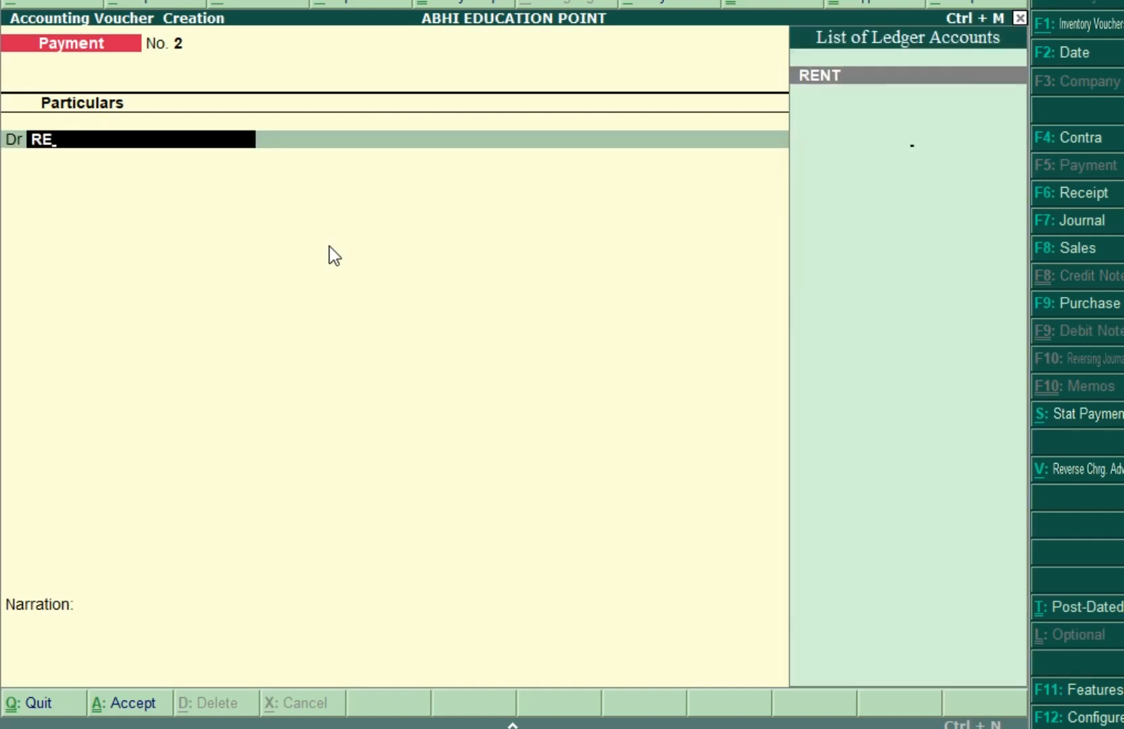
{"action": "key", "text": "Return"}
{"action": "type", "text": "30000"}
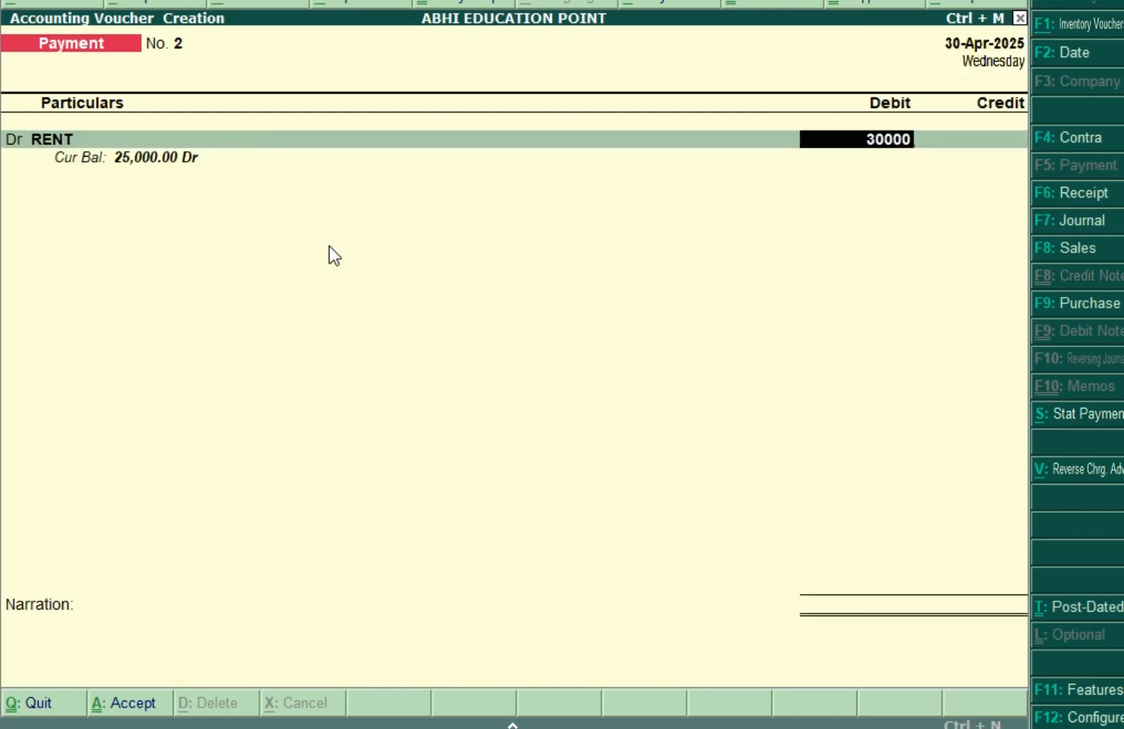
{"action": "key", "text": "Return"}
Step: Replace the suggested FACTORY allocation with the OFFICE category and allocate the full 30,000 to the OFFICE RENT cost centre
{"action": "key", "text": "BackSpace"}
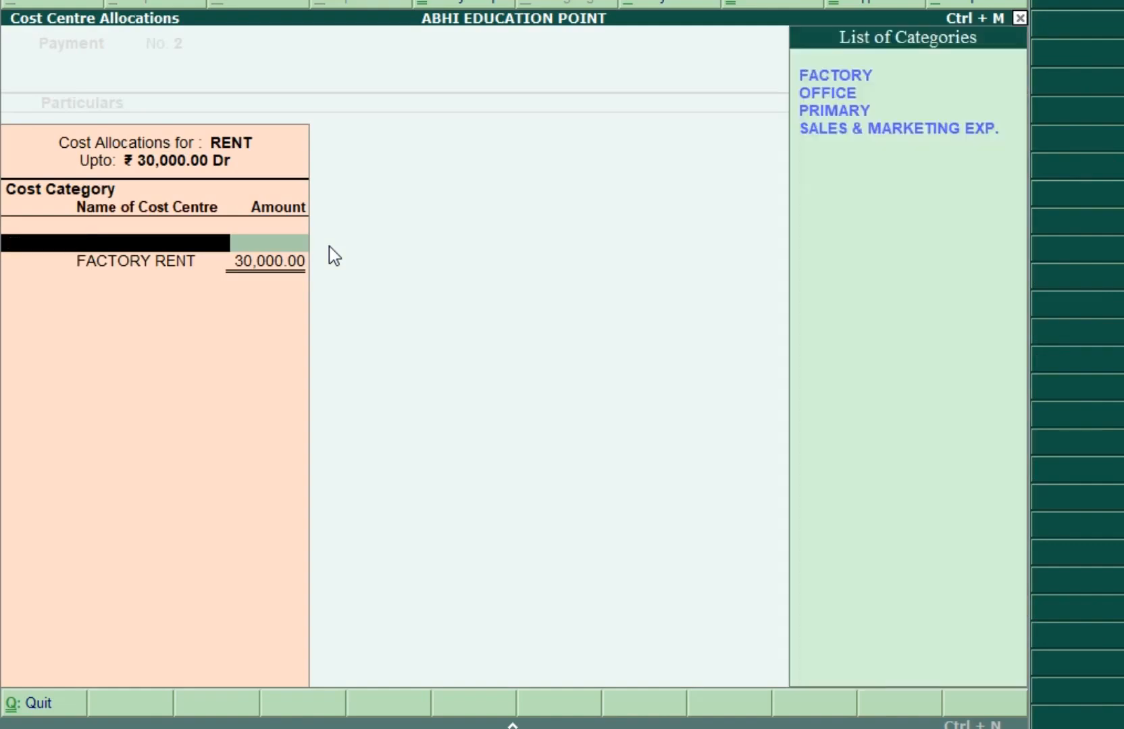
{"action": "key", "text": "Down"}
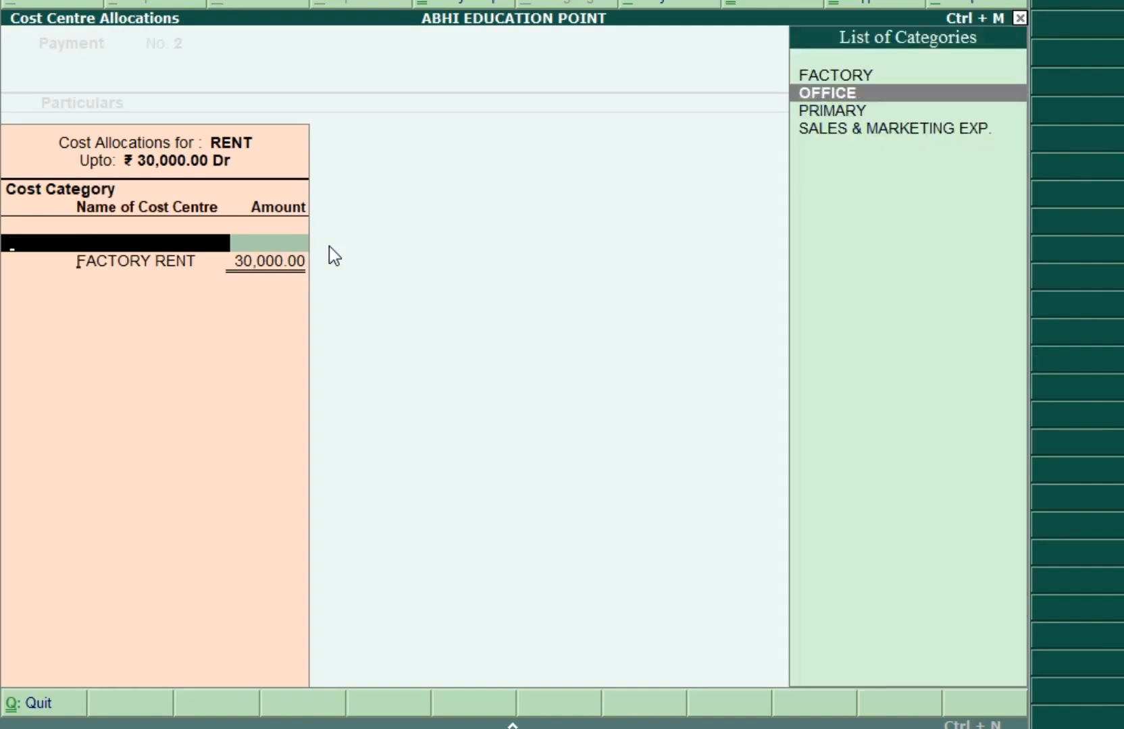
{"action": "key", "text": "Return"}
{"action": "key", "text": "Return"}
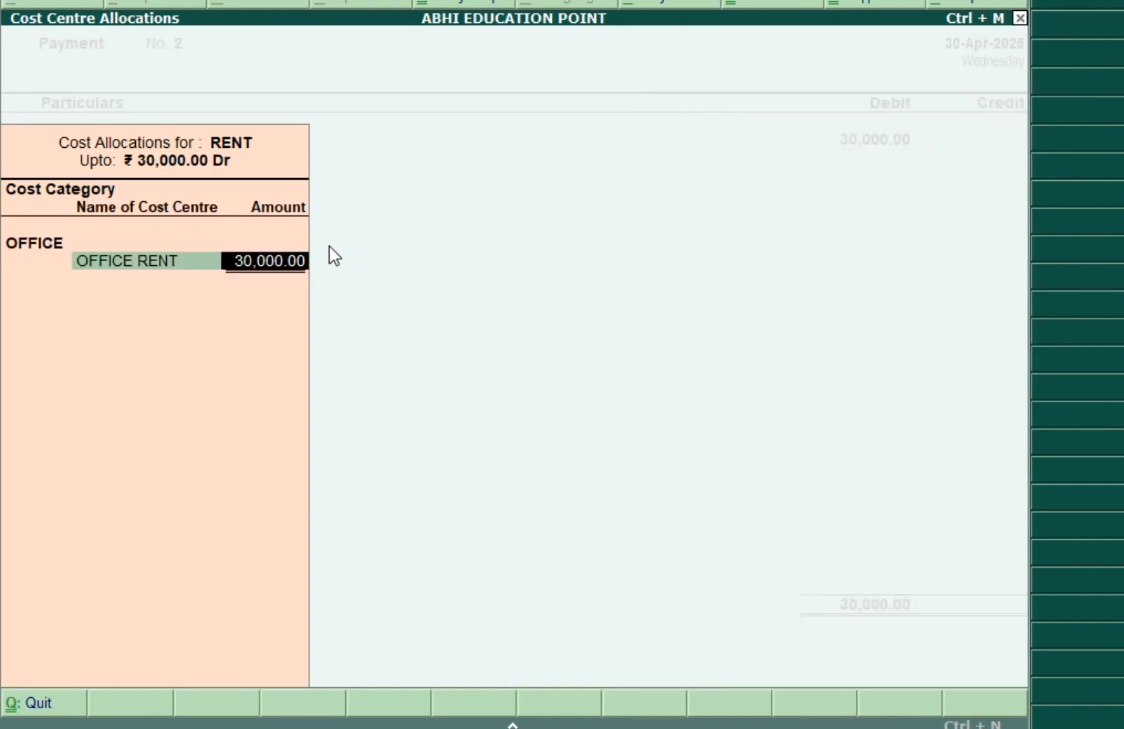
{"action": "key", "text": "Return"}
{"action": "key", "text": "Return"}
Step: Credit SBI CURRENT ACOCUNT with 30,000 by cheque without an instrument number or narration, and save the second payment voucher
{"action": "key", "text": "Return"}
{"action": "key", "text": "Return"}
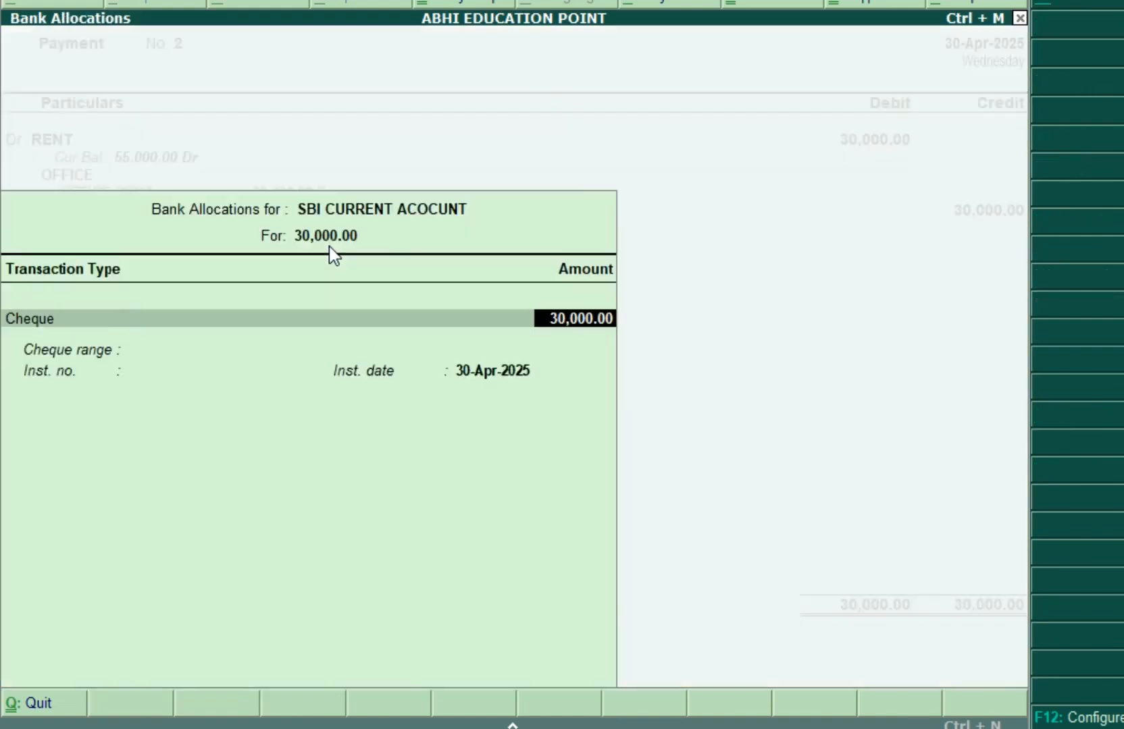
{"action": "key", "text": "Return"}
{"action": "key", "text": "Return"}
{"action": "key", "text": "Return"}
{"action": "key", "text": "Return"}
{"action": "key", "text": "Return"}
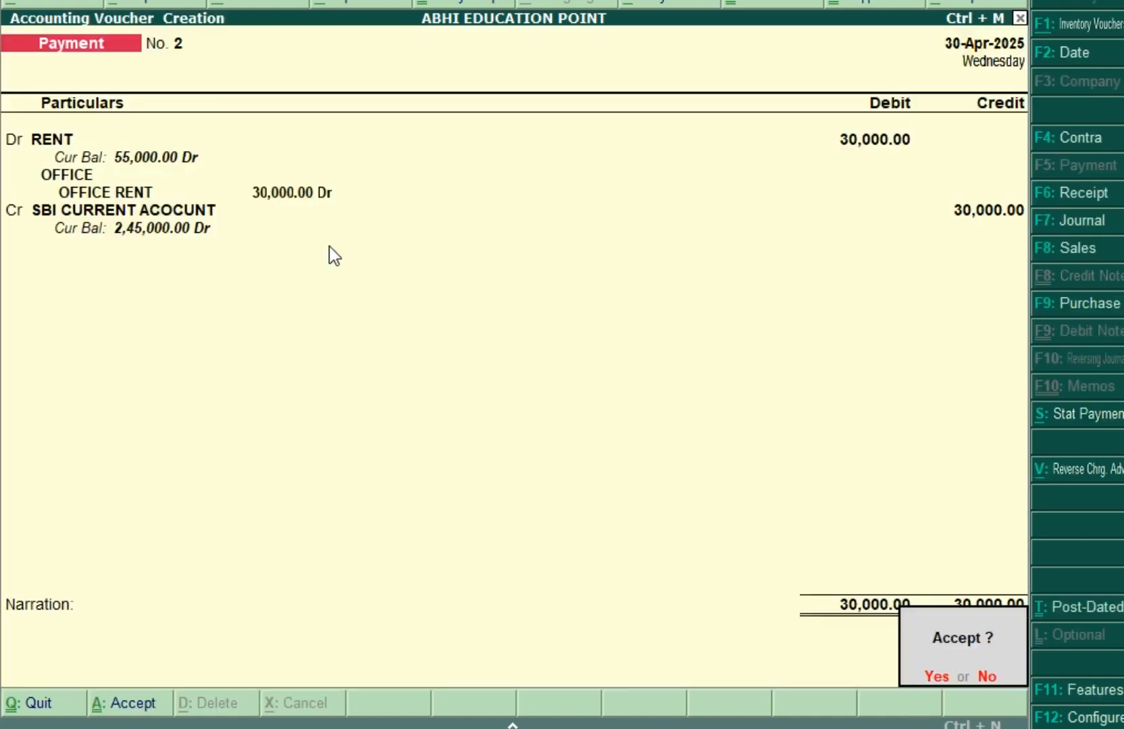
{"action": "key", "text": "Return"}
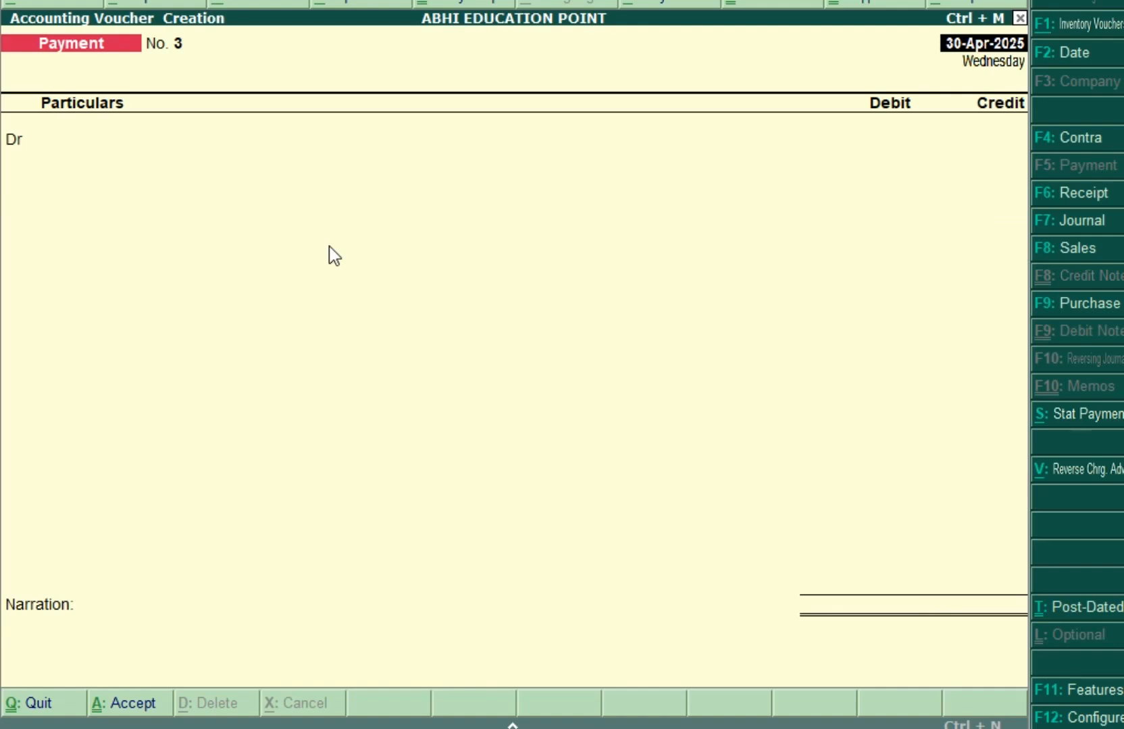
Step: Date the third payment voucher 5-May-2025 and look through the ledger accounts available for the debit entry
{"action": "key", "text": "BackSpace"}
{"action": "type", "text": "5-5"}
{"action": "key", "text": "Return"}
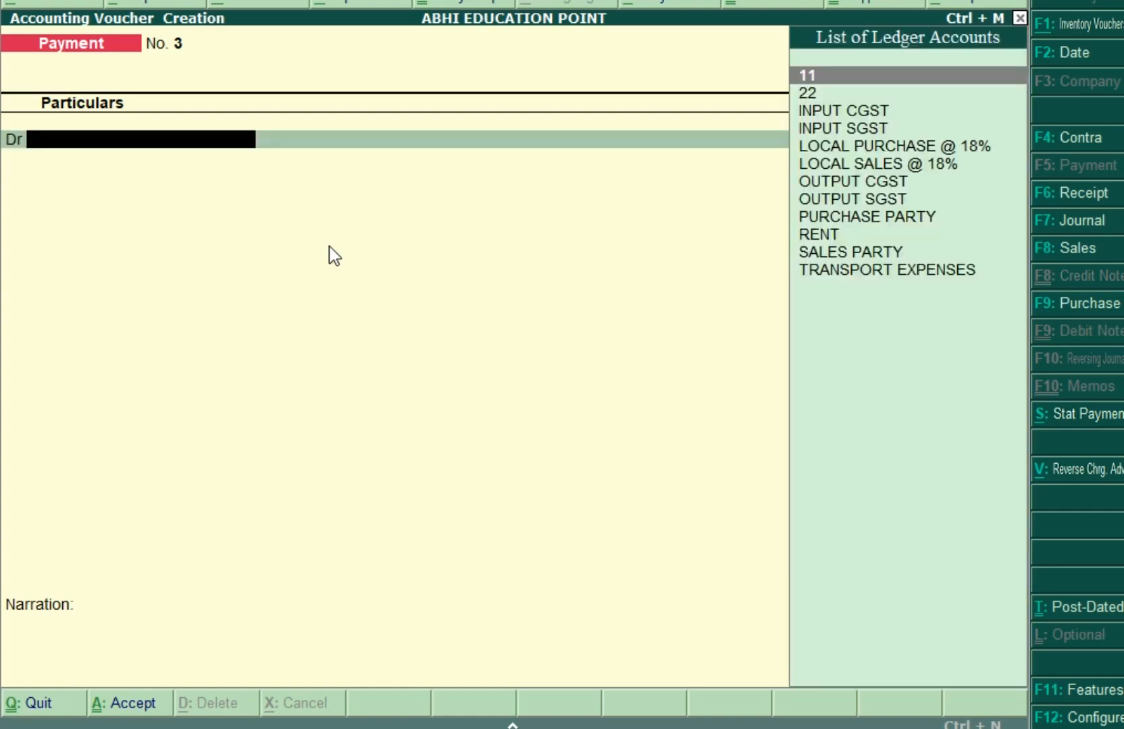
{"action": "key", "text": "Down"}
{"action": "key", "text": "Down"}
{"action": "key", "text": "Down"}
{"action": "key", "text": "Down"}
{"action": "key", "text": "Down"}
{"action": "key", "text": "Down"}
{"action": "key", "text": "Down"}
{"action": "key", "text": "Down"}
{"action": "key", "text": "Down"}
{"action": "key", "text": "Down"}
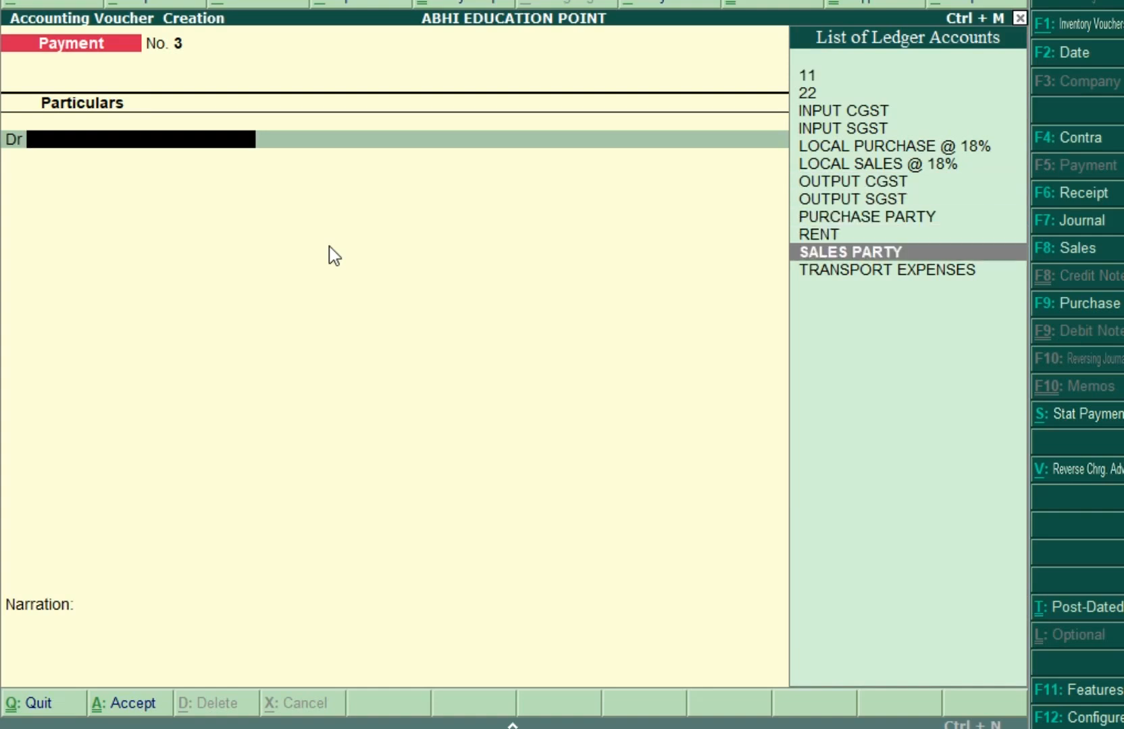
Step: Create a ledger named LABOUR CHARGES from within the voucher, without an alias, under Indirect Expenses with ledger type Not Applicable
{"action": "key", "text": "alt+c"}
{"action": "type", "text": "A"}
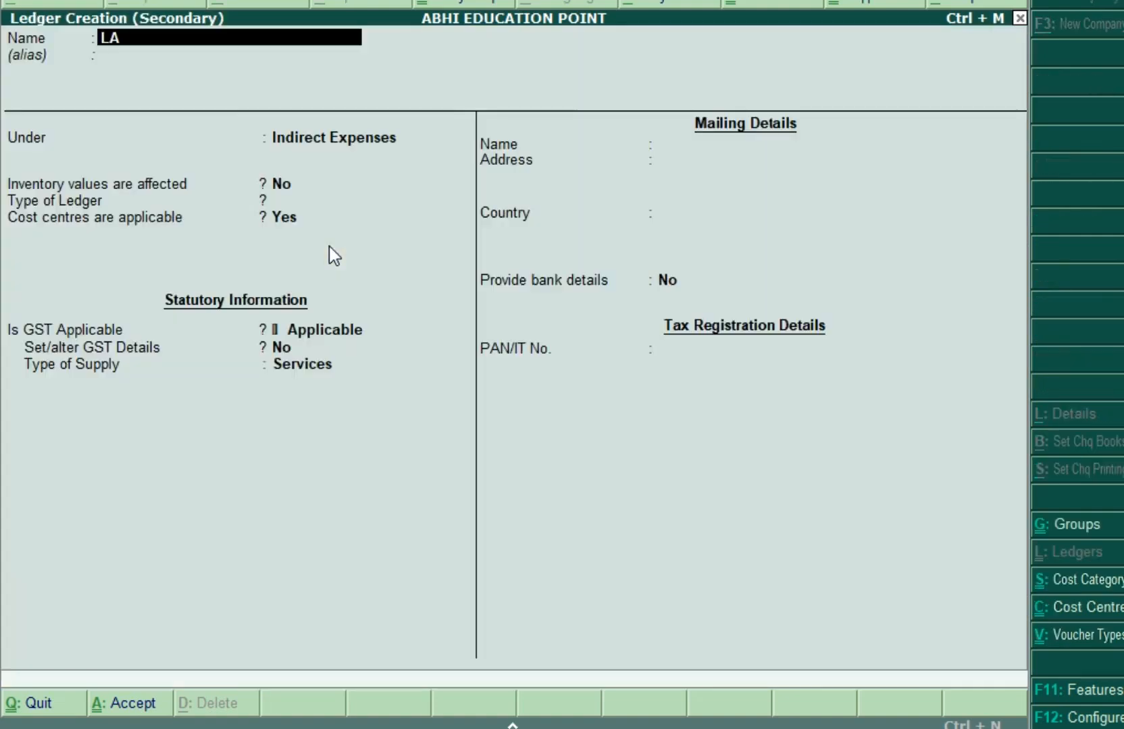
{"action": "type", "text": "BOUR"}
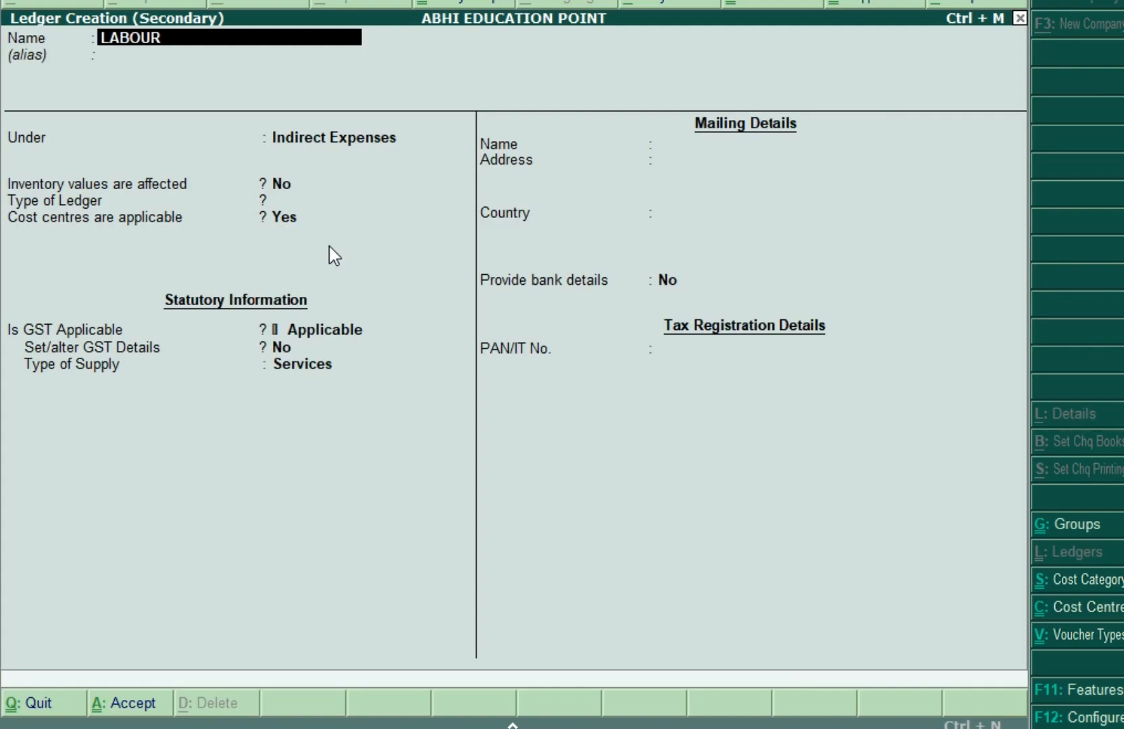
{"action": "type", "text": " CHARGES"}
{"action": "key", "text": "Return"}
{"action": "key", "text": "Return"}
{"action": "key", "text": "Return"}
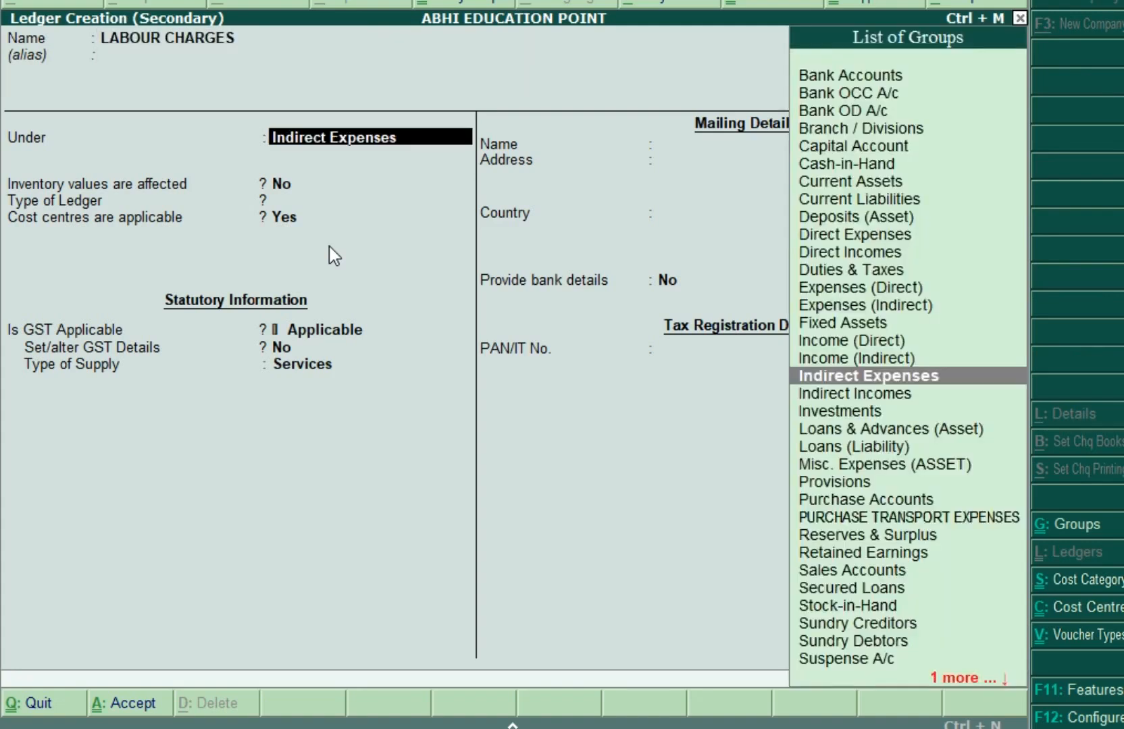
{"action": "key", "text": "Return"}
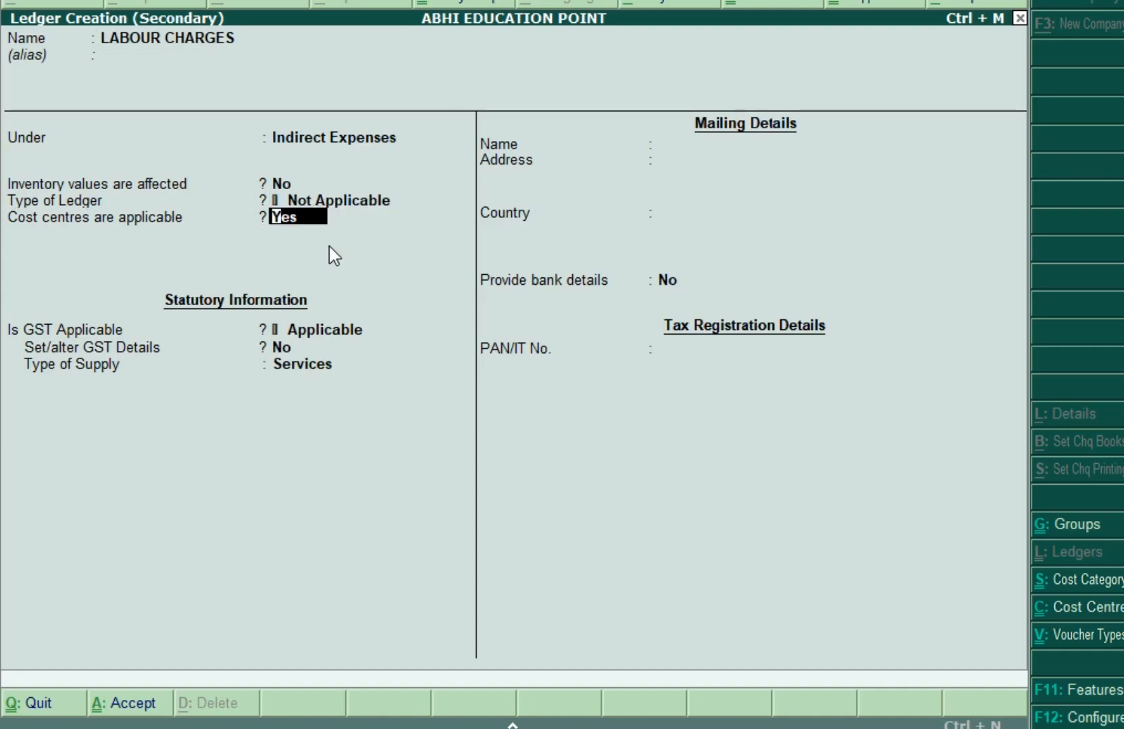
Step: Keep cost centres applicable for LABOUR CHARGES, set GST to Not Applicable, and save the ledger without bank or tax details
{"action": "key", "text": "Return"}
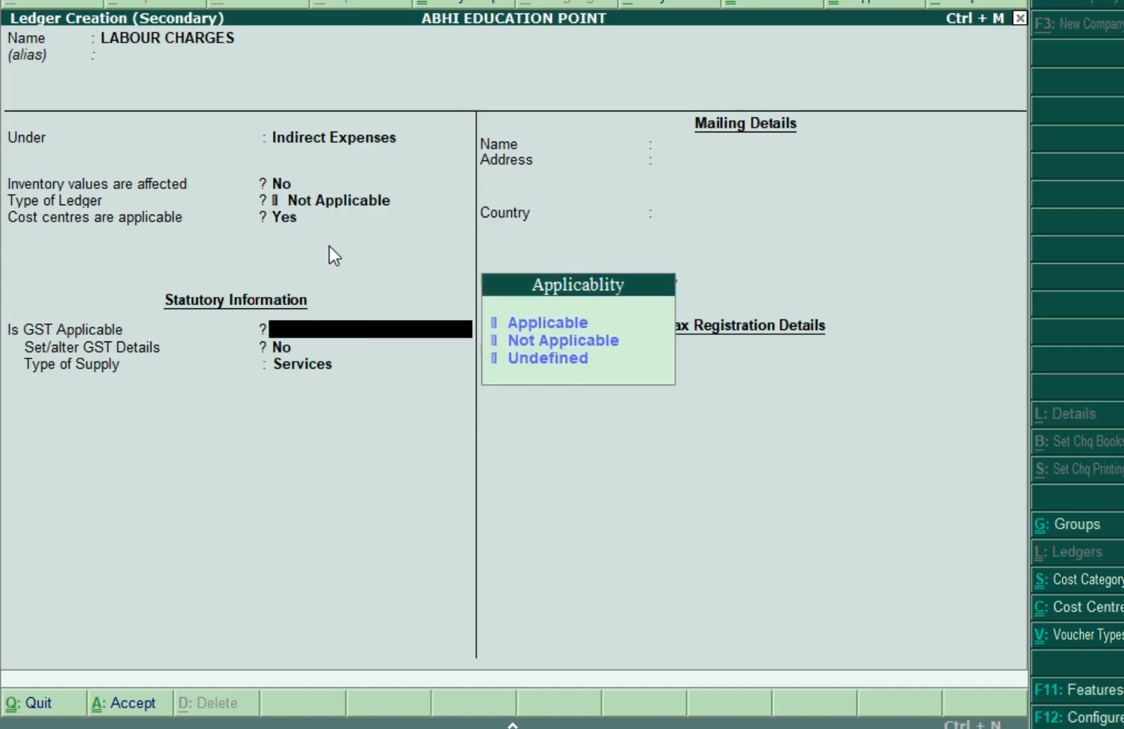
{"action": "key", "text": "Down"}
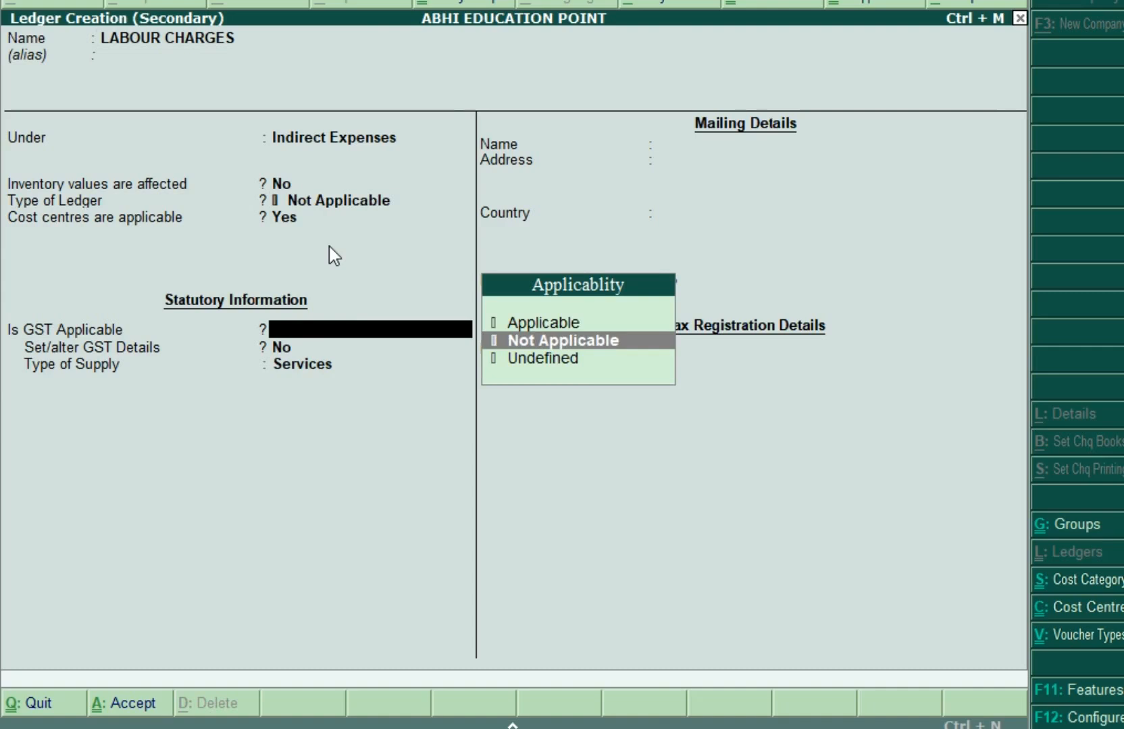
{"action": "key", "text": "Return"}
{"action": "key", "text": "Return"}
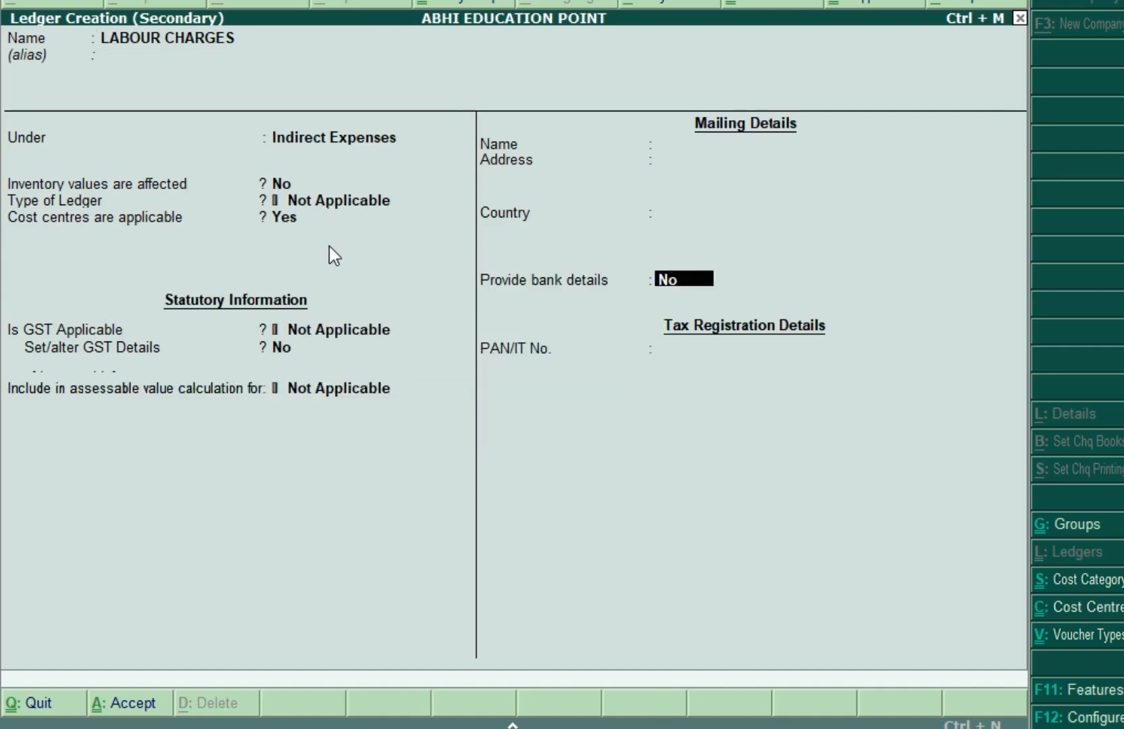
{"action": "key", "text": "Return"}
{"action": "key", "text": "Return"}
{"action": "key", "text": "Return"}
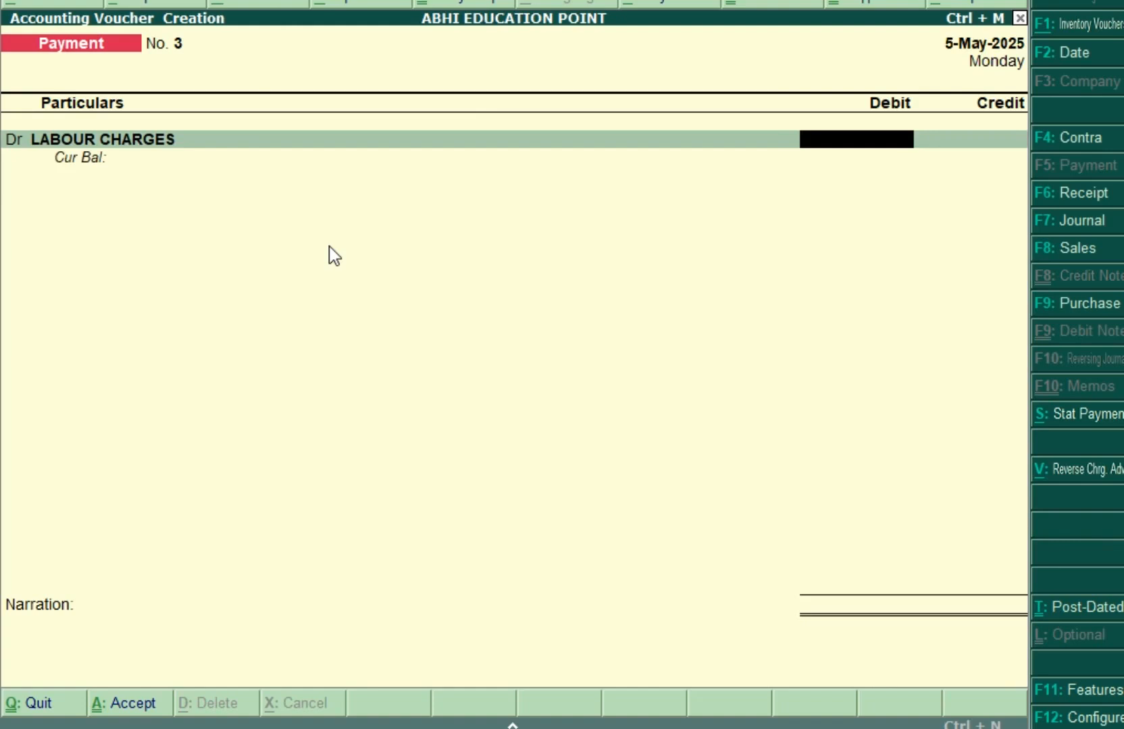
Step: Debit LABOUR CHARGES with 1,500 and allocate it fully to the LABOUR EXPENS cost centre under the FACTORY category
{"action": "type", "text": "1500"}
{"action": "key", "text": "Return"}
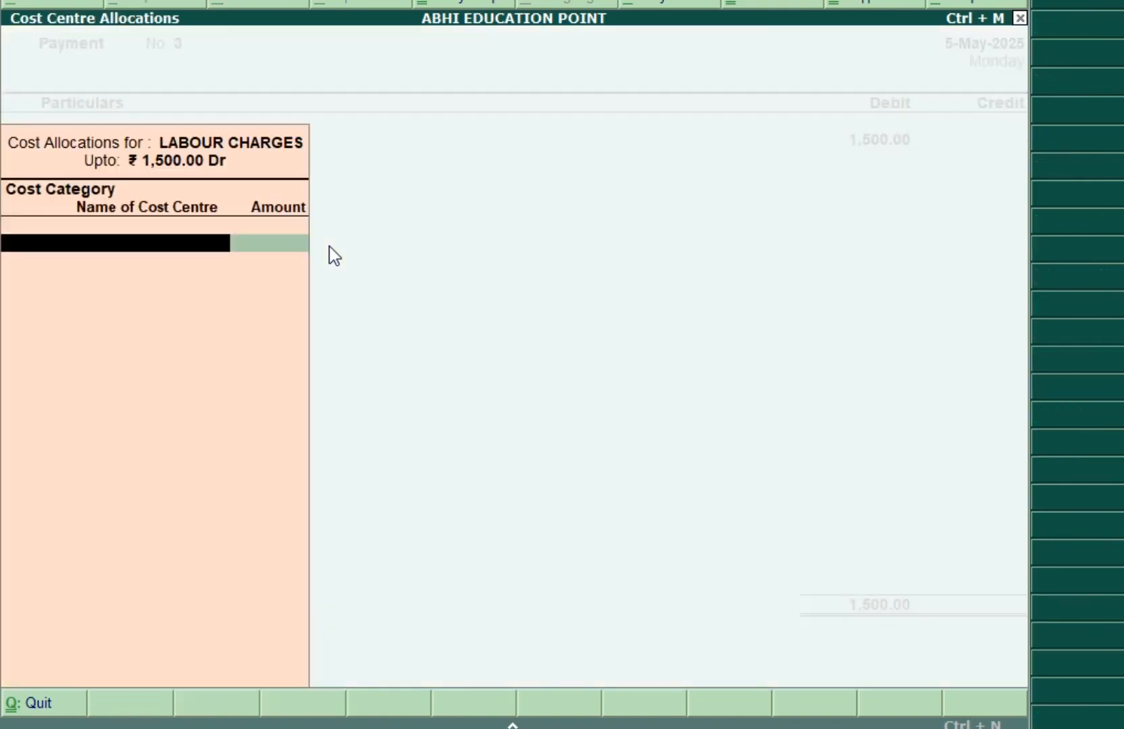
{"action": "key", "text": "Return"}
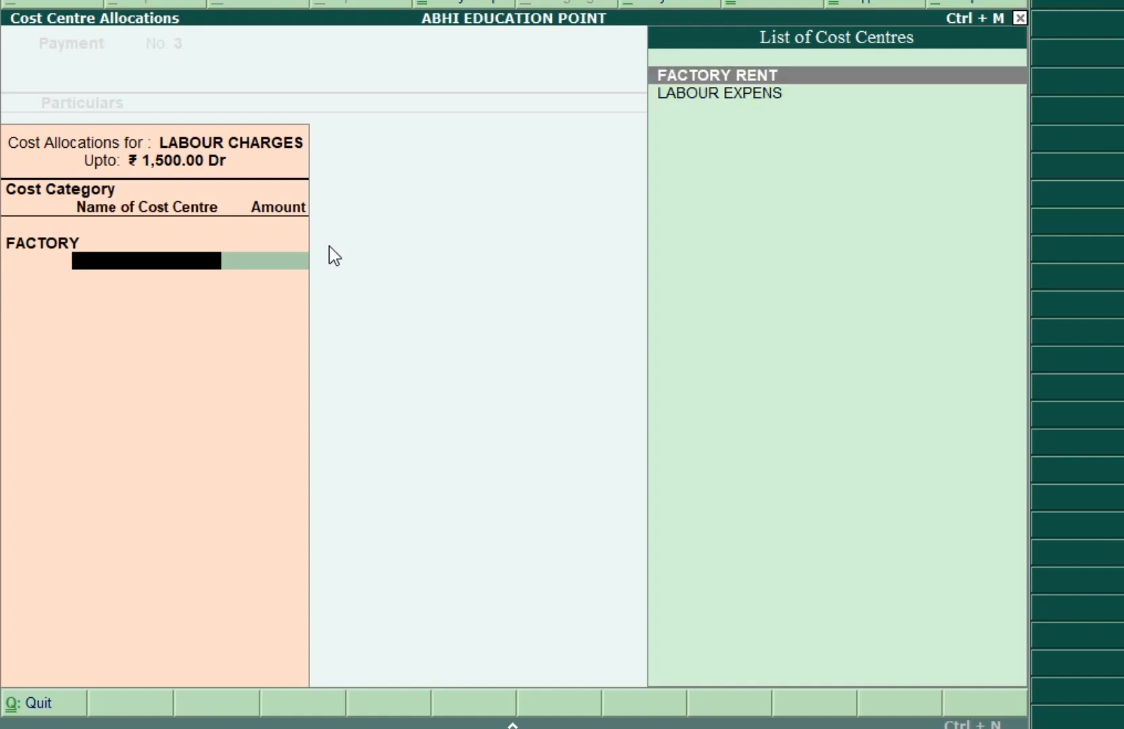
{"action": "key", "text": "Down"}
{"action": "key", "text": "Return"}
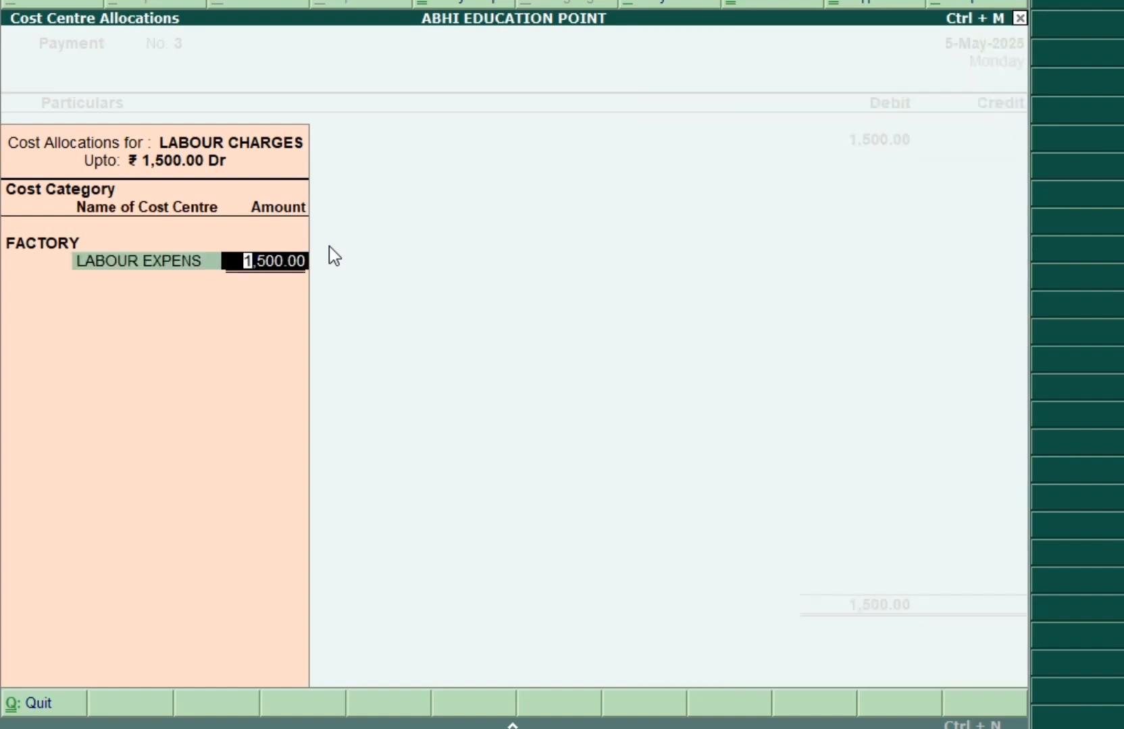
{"action": "key", "text": "Return"}
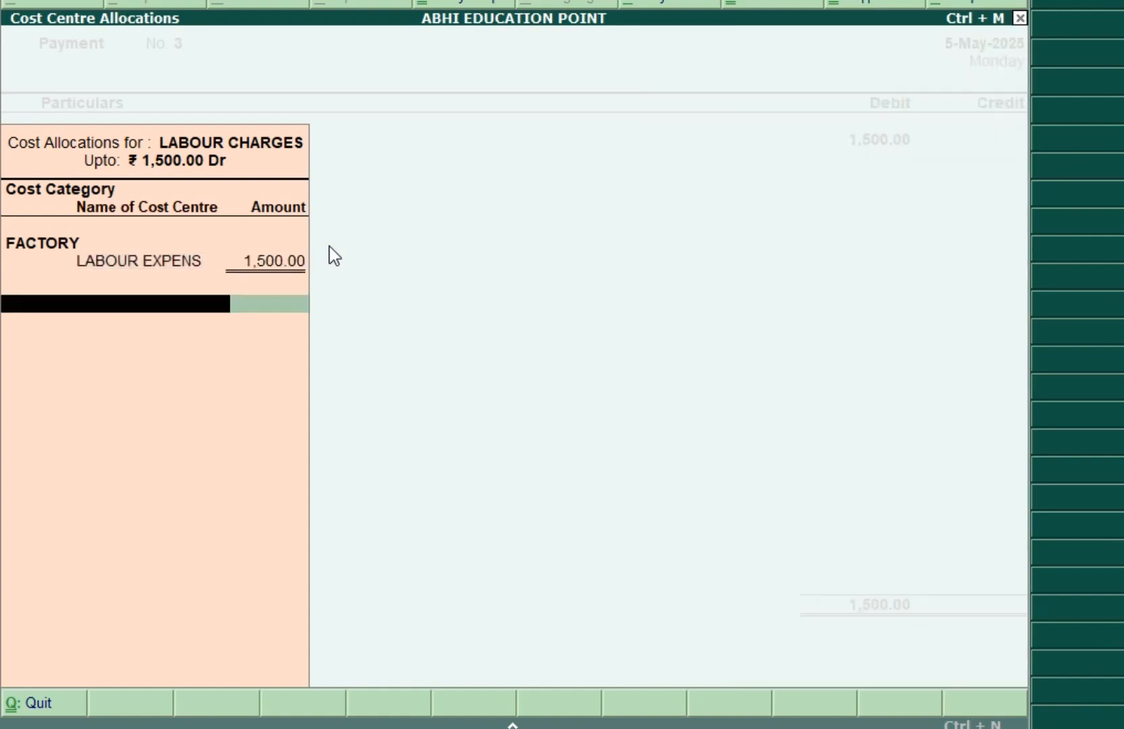
{"action": "key", "text": "Return"}
Step: Credit Cash with 1,500, save the labour payment voucher without a narration, and leave voucher entry
{"action": "type", "text": "CAS"}
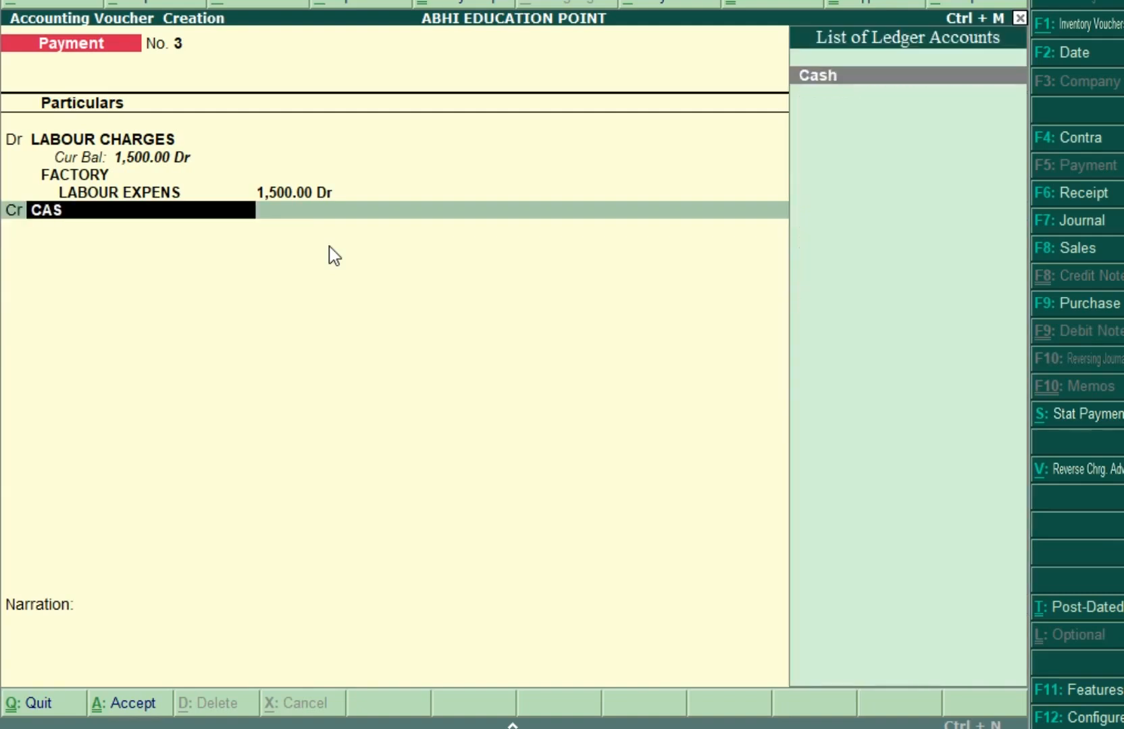
{"action": "key", "text": "Return"}
{"action": "key", "text": "Return"}
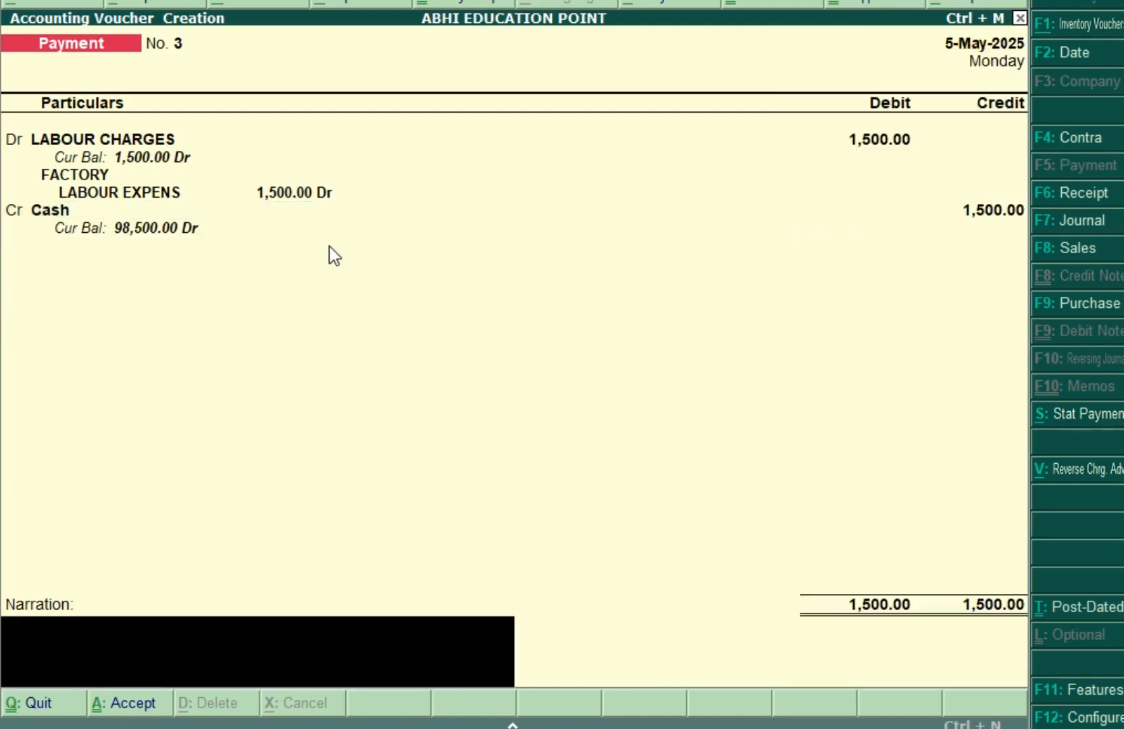
{"action": "key", "text": "Return"}
{"action": "key", "text": "Return"}
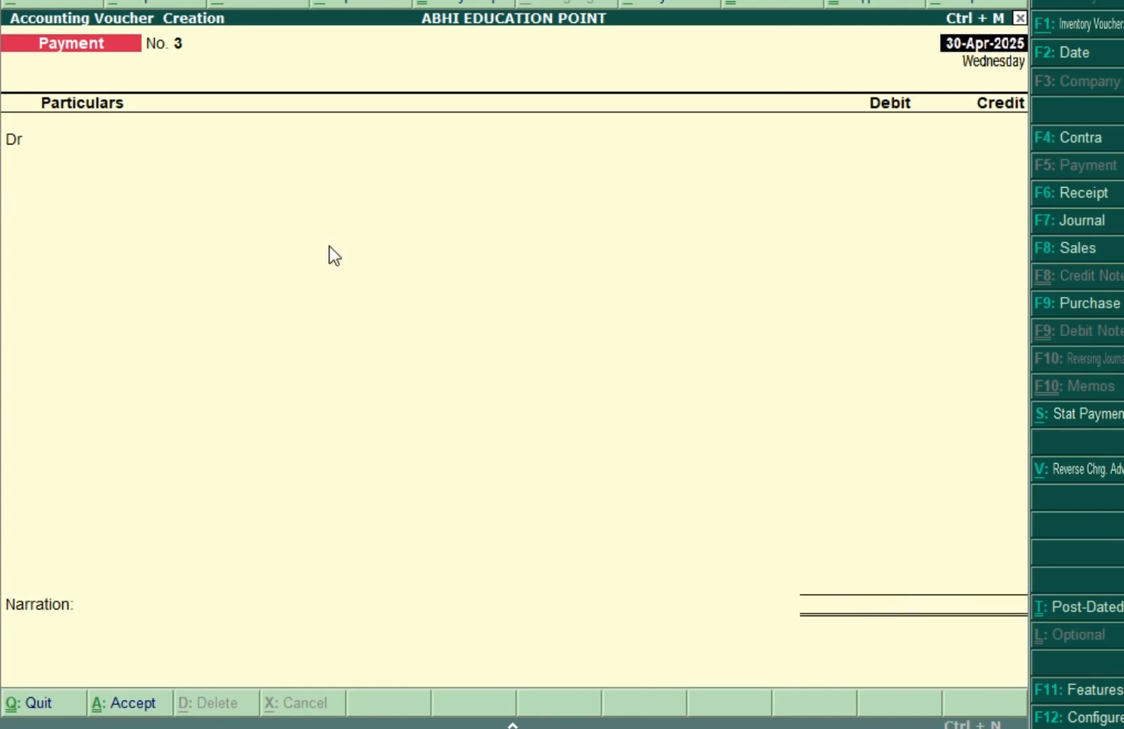
{"action": "key", "text": "Escape"}
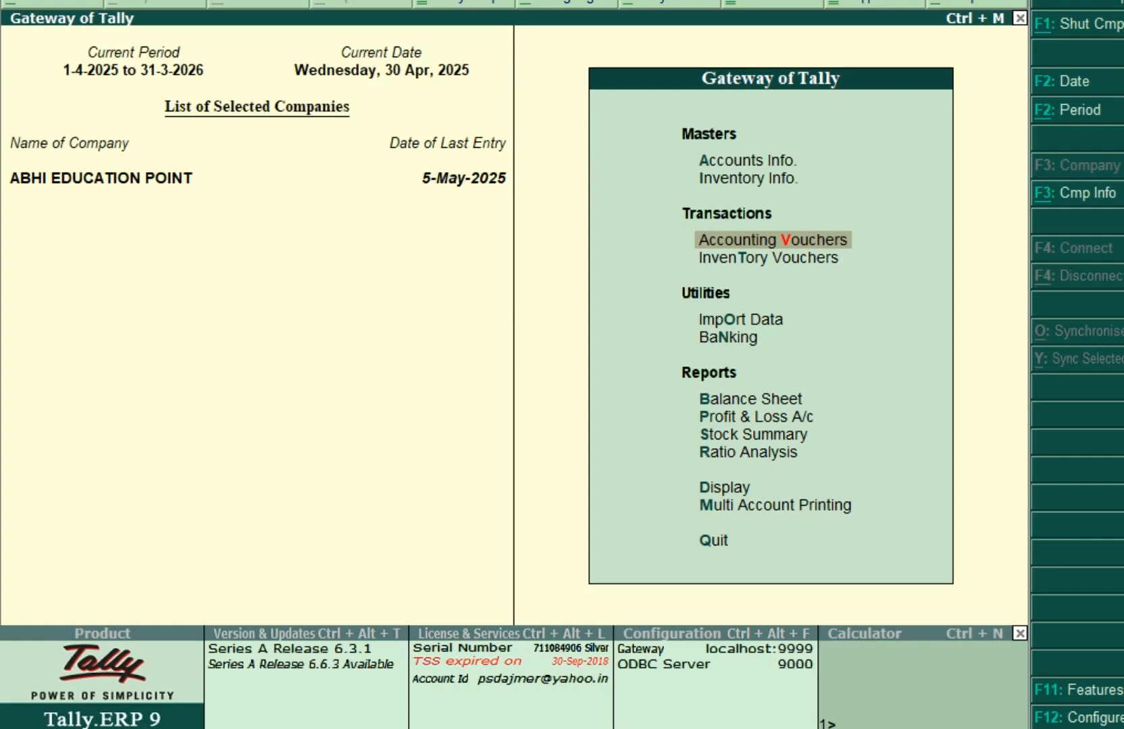
Step: Start a sales voucher dated 30-Apr-2025 for SALES PARTY, leaving the reference number blank
{"action": "key", "text": "Return"}
{"action": "key", "text": "Return"}
{"action": "key", "text": "Return"}
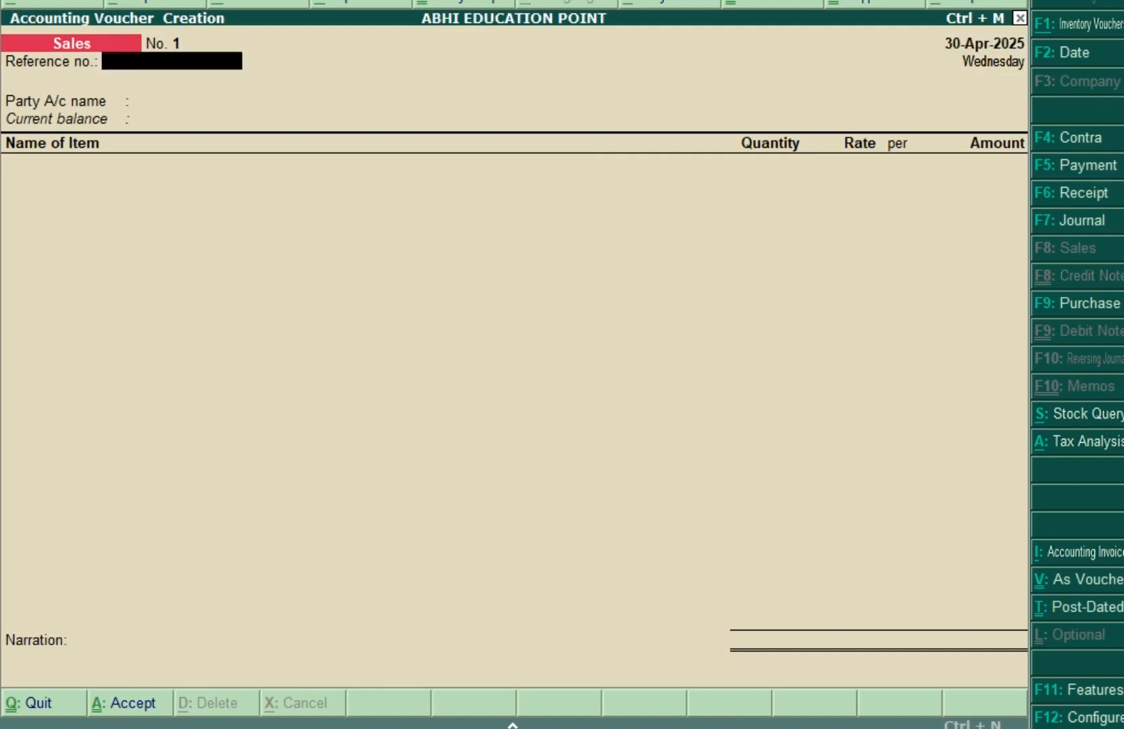
{"action": "key", "text": "Down"}
{"action": "key", "text": "Down"}
{"action": "key", "text": "Return"}
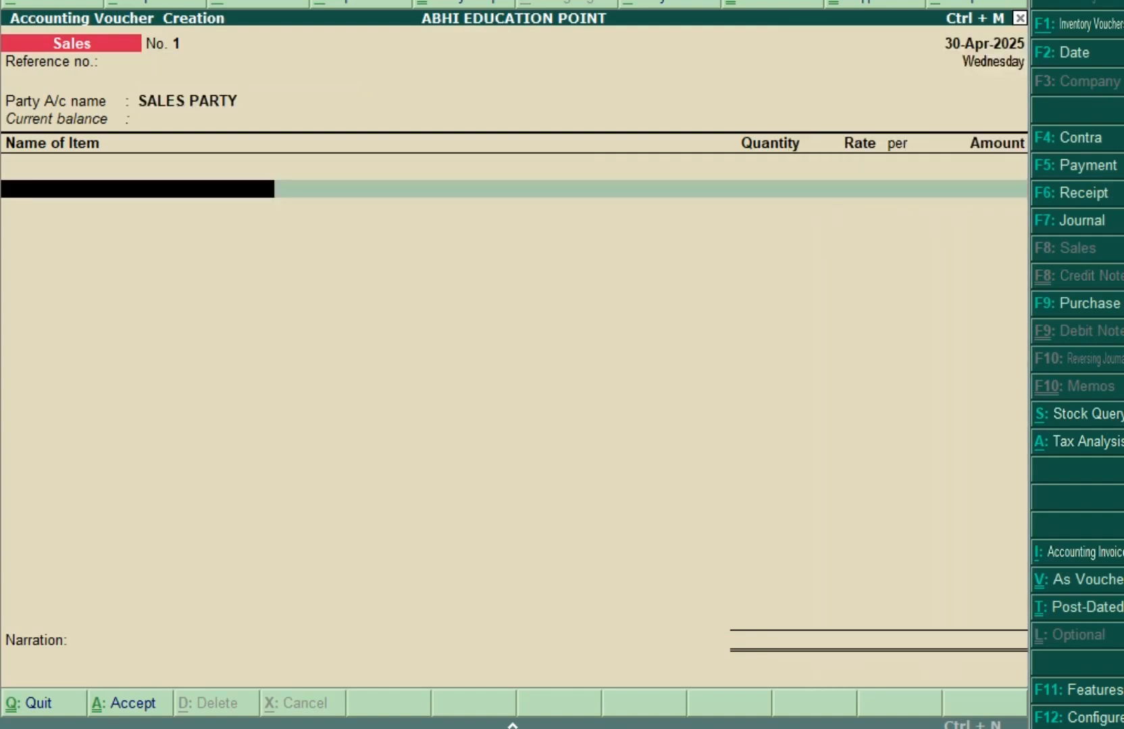
Step: Add ITEM @ 18% to the sales voucher with a quantity of 40 PCS at a rate of 500 per piece
{"action": "type", "text": "M"}
{"action": "key", "text": "Down"}
{"action": "key", "text": "Return"}
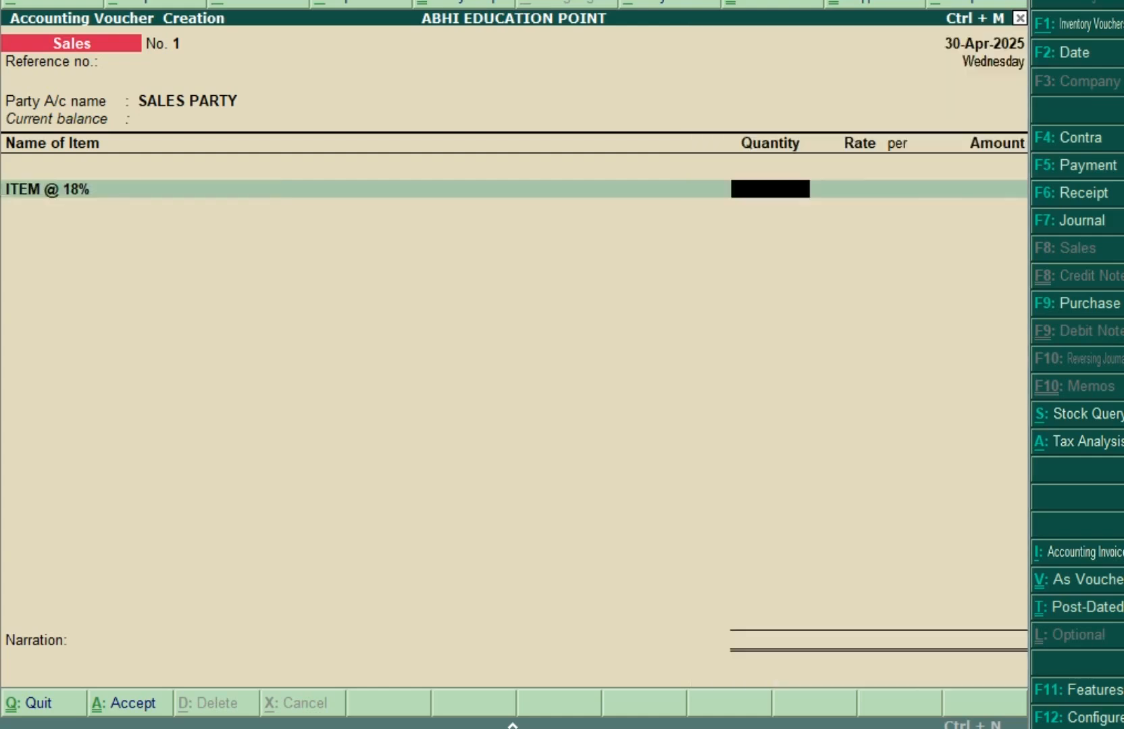
{"action": "type", "text": "40"}
{"action": "key", "text": "Return"}
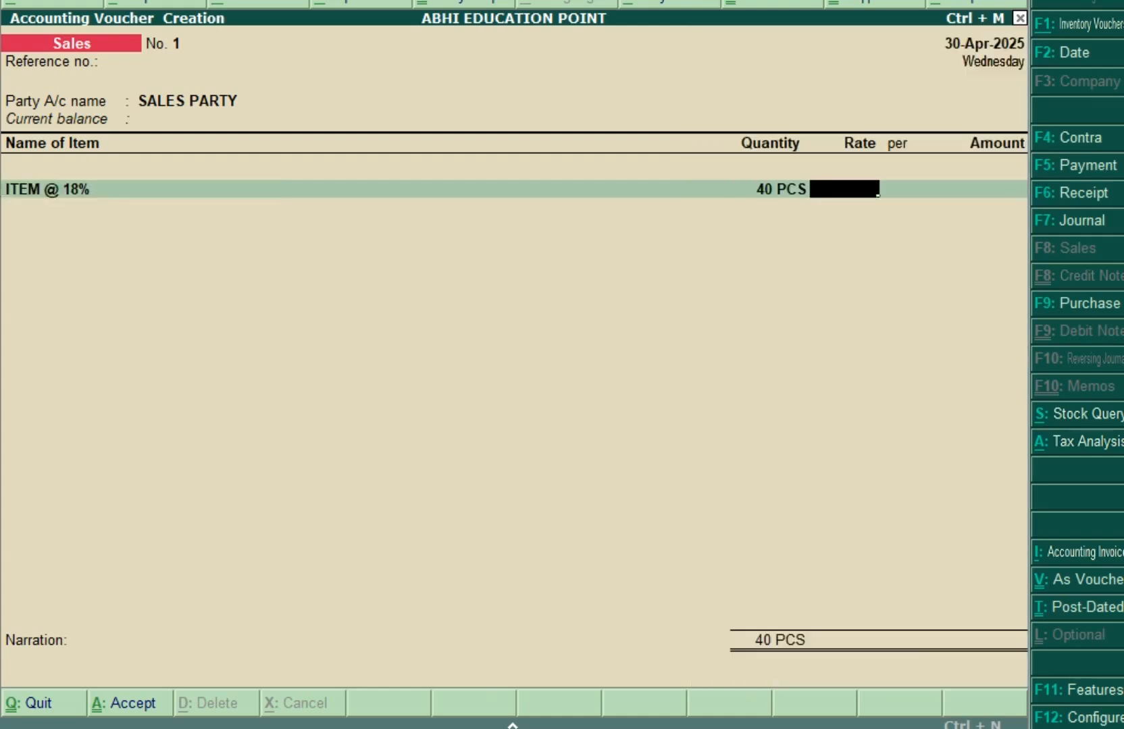
{"action": "type", "text": "500"}
{"action": "key", "text": "Return"}
{"action": "key", "text": "Return"}
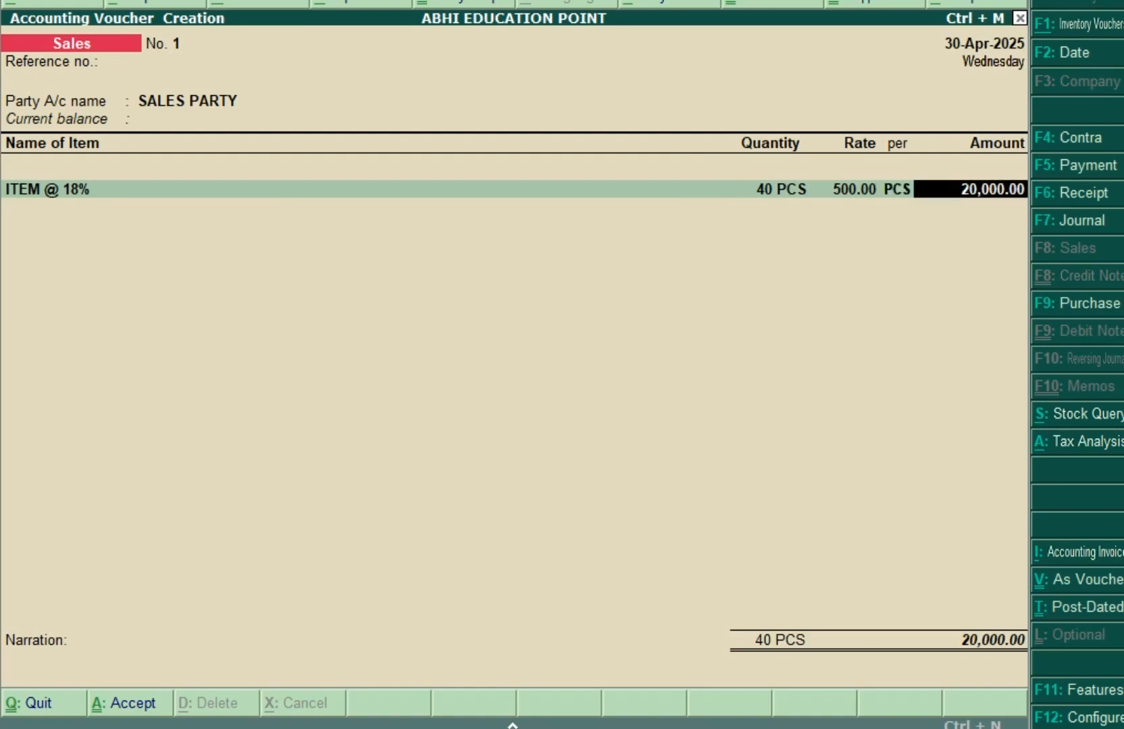
{"action": "key", "text": "Return"}
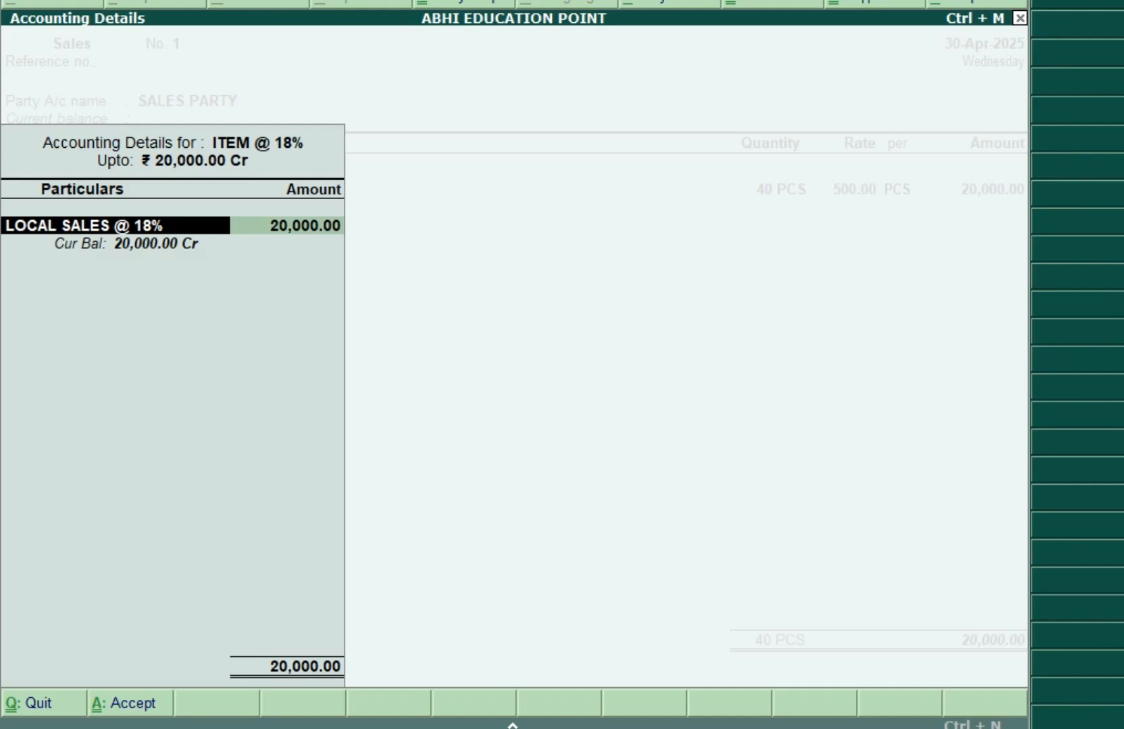
Step: Check the cost centre setting in the LOCAL SALES @ 18% ledger, accept it unmodified, and keep it as the item's sales ledger
{"action": "key", "text": "ctrl+Return"}
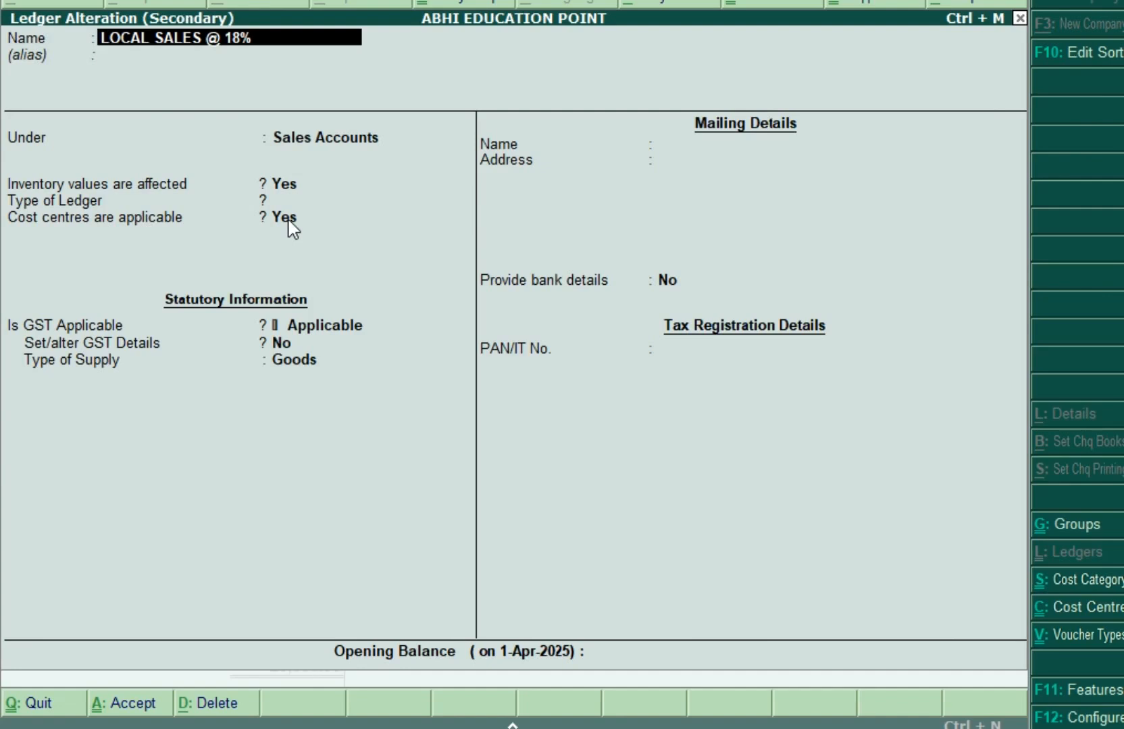
{"action": "key", "text": "Return"}
{"action": "key", "text": "Return"}
{"action": "key", "text": "Return"}
{"action": "key", "text": "Return"}
{"action": "key", "text": "Return"}
{"action": "key", "text": "Return"}
{"action": "key", "text": "Return"}
{"action": "key", "text": "Return"}
{"action": "key", "text": "Return"}
{"action": "key", "text": "Return"}
{"action": "key", "text": "Return"}
{"action": "key", "text": "Return"}
{"action": "key", "text": "Return"}
{"action": "key", "text": "Return"}
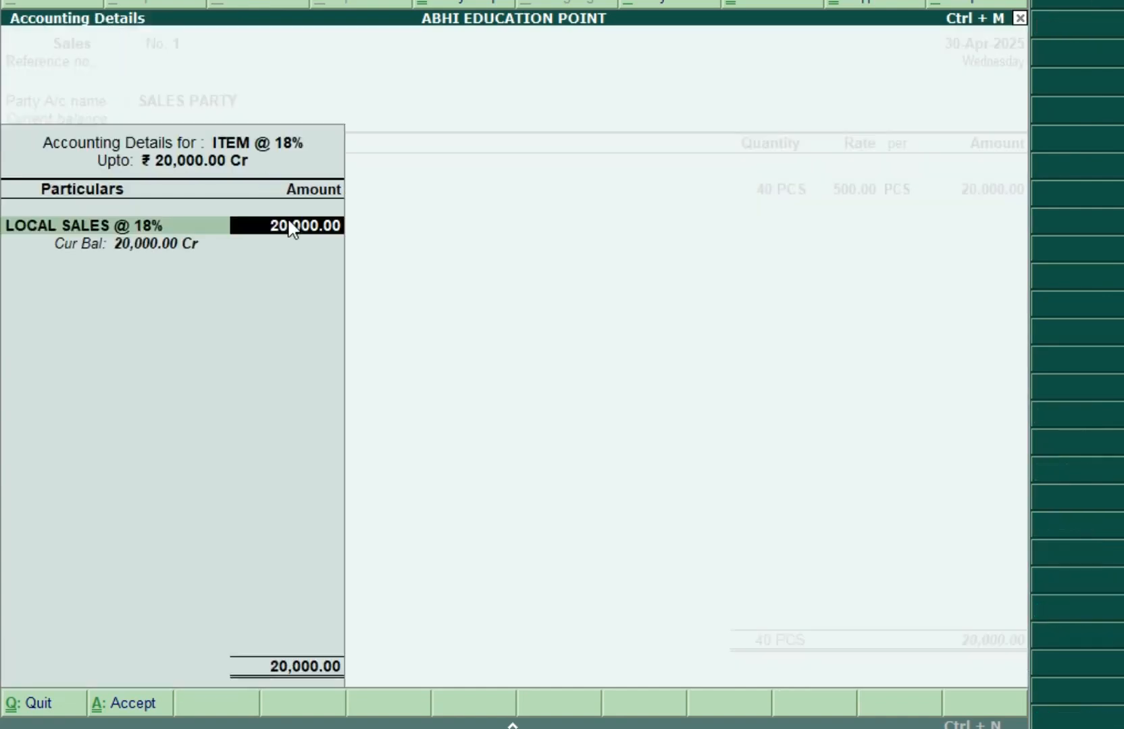
Step: Allocate the full 20,000 of LOCAL SALES @ 18% to the salesman's cost centre under the SALES & MARKETING EXP. category
{"action": "key", "text": "Return"}
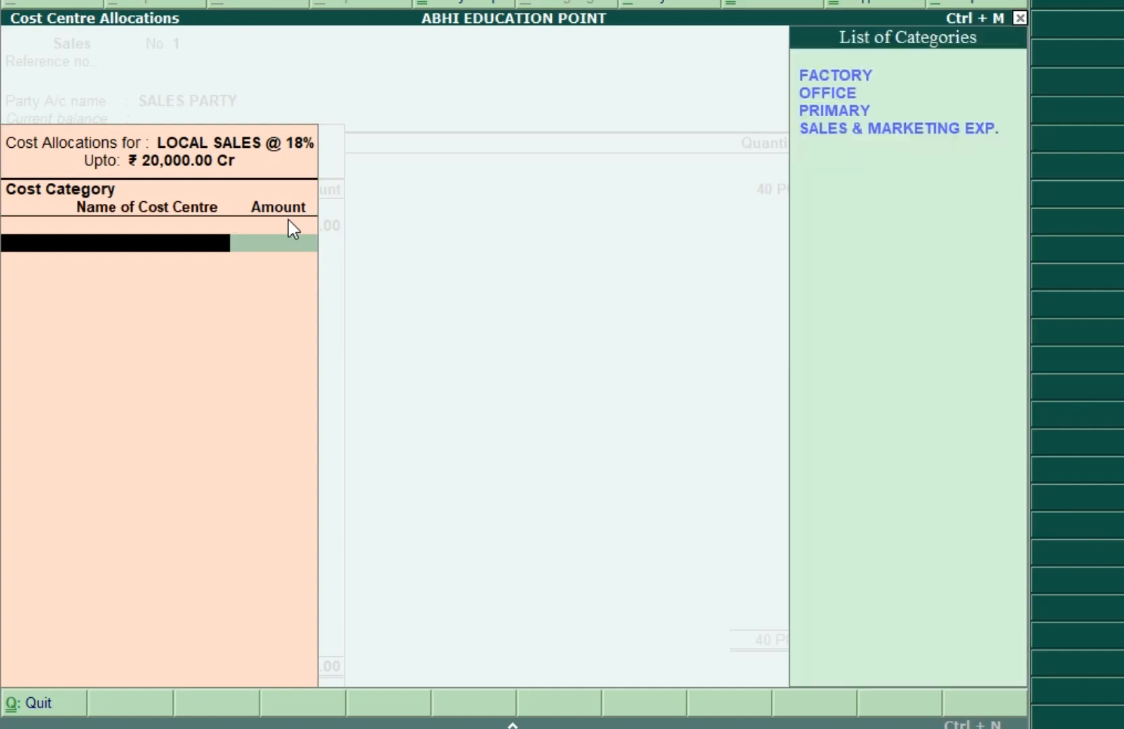
{"action": "key", "text": "Down"}
{"action": "key", "text": "Down"}
{"action": "key", "text": "Down"}
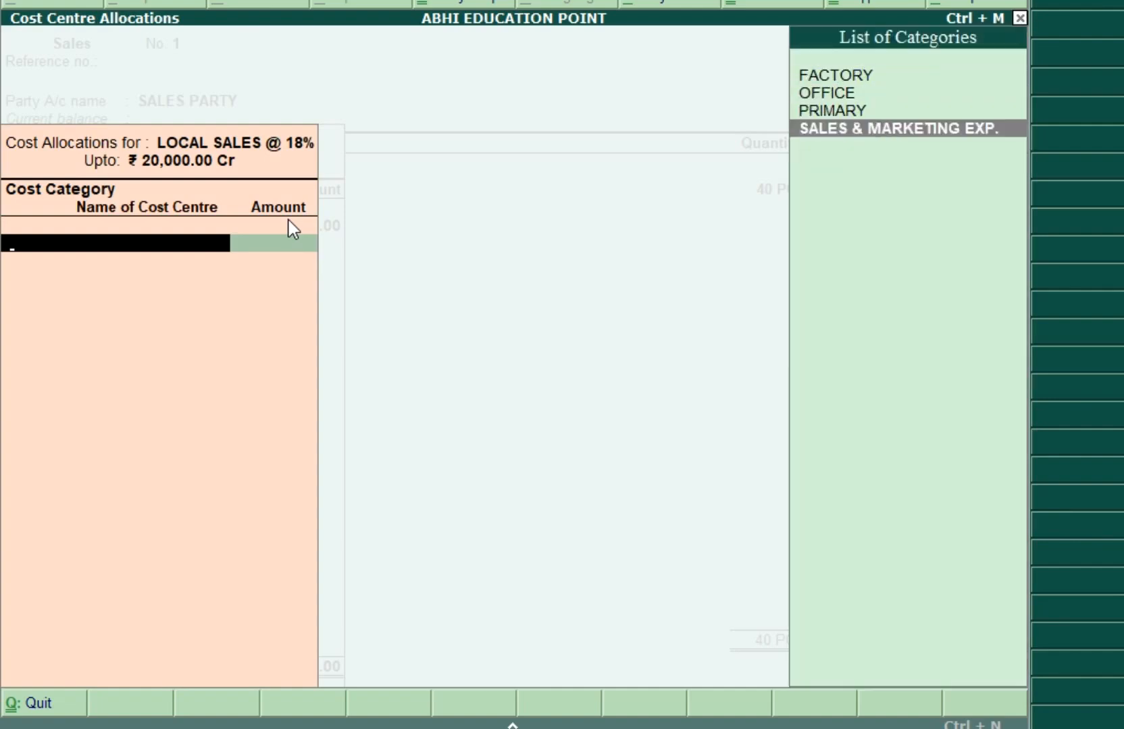
{"action": "key", "text": "Return"}
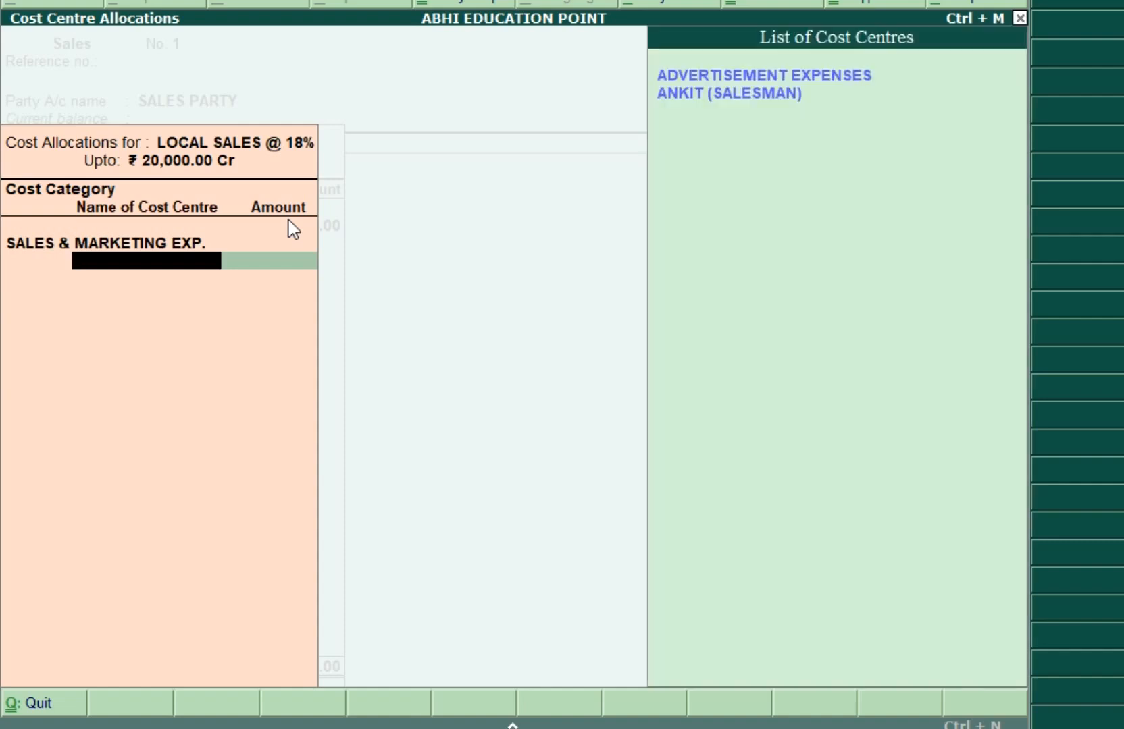
{"action": "key", "text": "Down"}
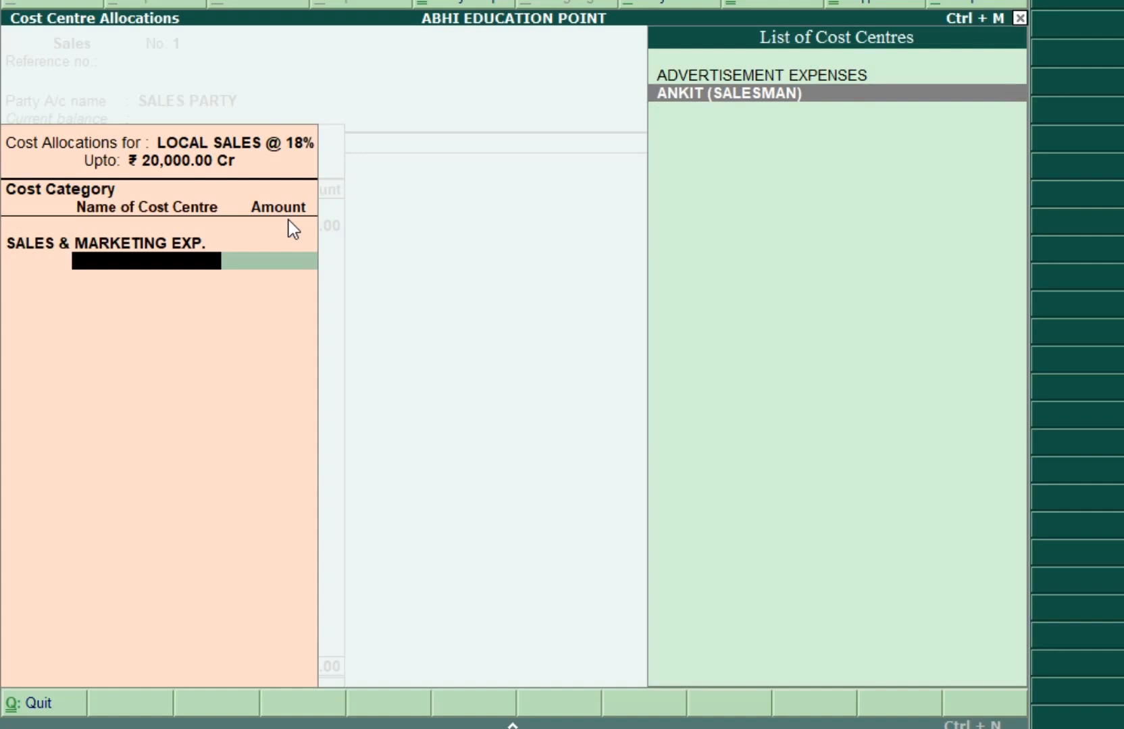
{"action": "key", "text": "Return"}
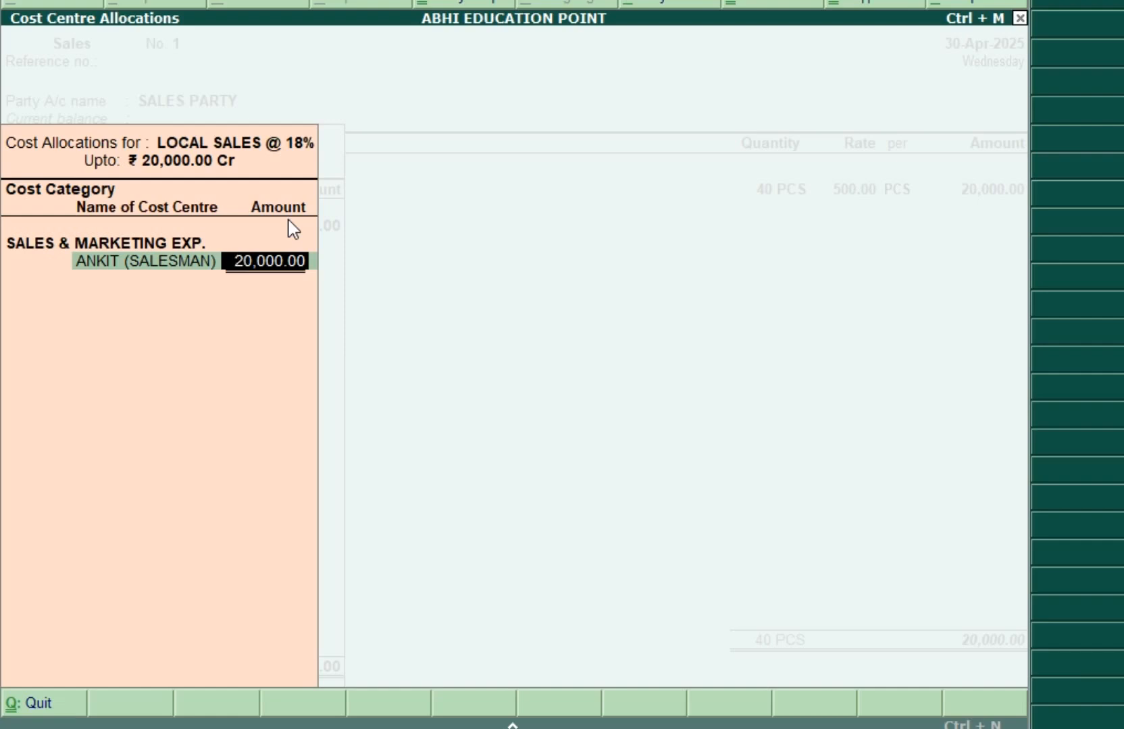
{"action": "key", "text": "Return"}
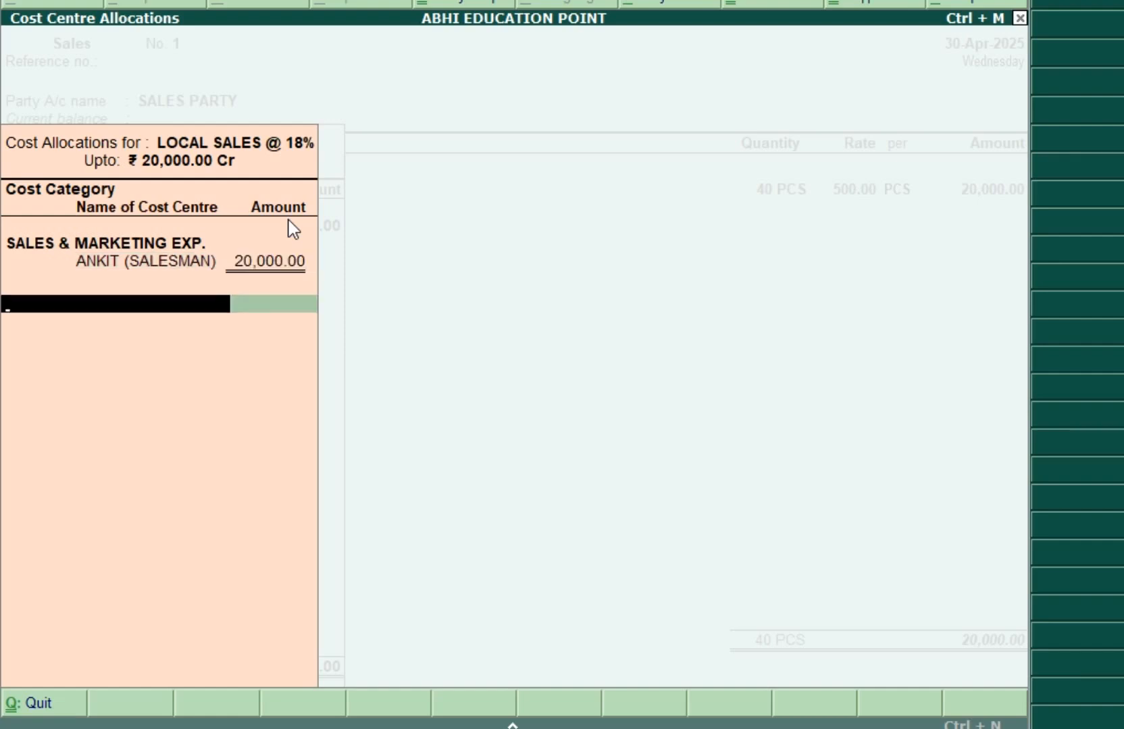
{"action": "key", "text": "Return"}
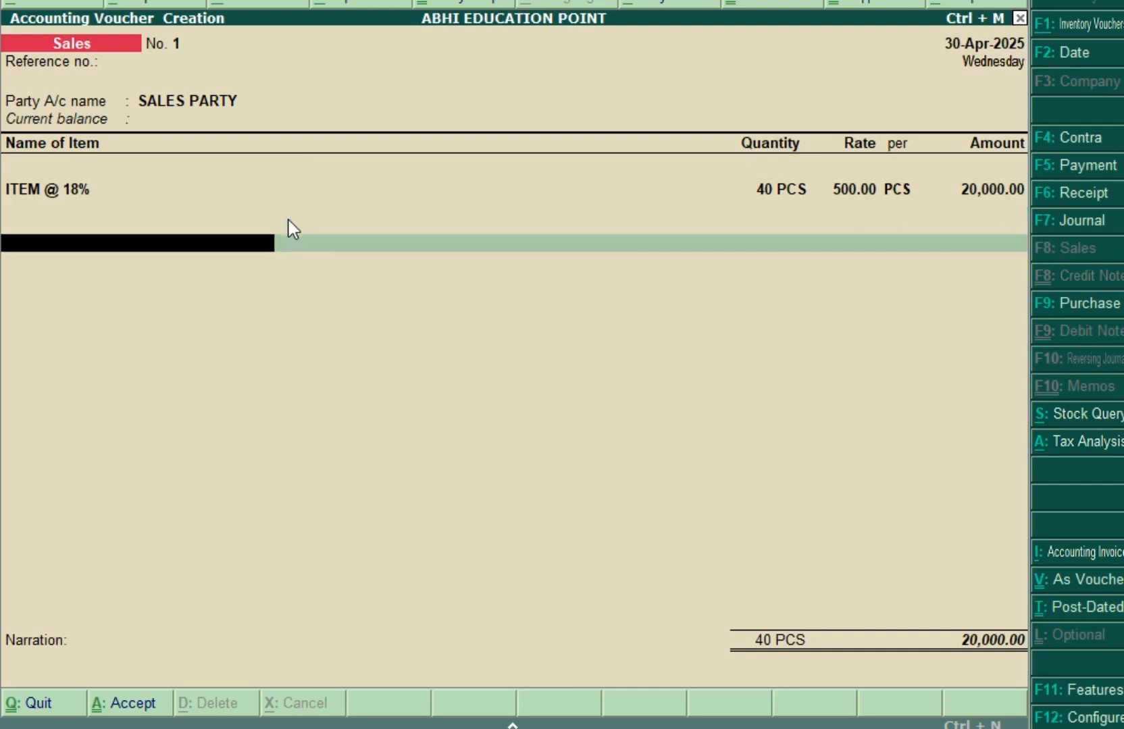
Step: Add OUTPUT CGST and OUTPUT SGST to the sales voucher, save it without a narration, and leave voucher entry
{"action": "type", "text": "11"}
{"action": "key", "text": "Return"}
{"action": "type", "text": "22"}
{"action": "key", "text": "Return"}
{"action": "key", "text": "Return"}
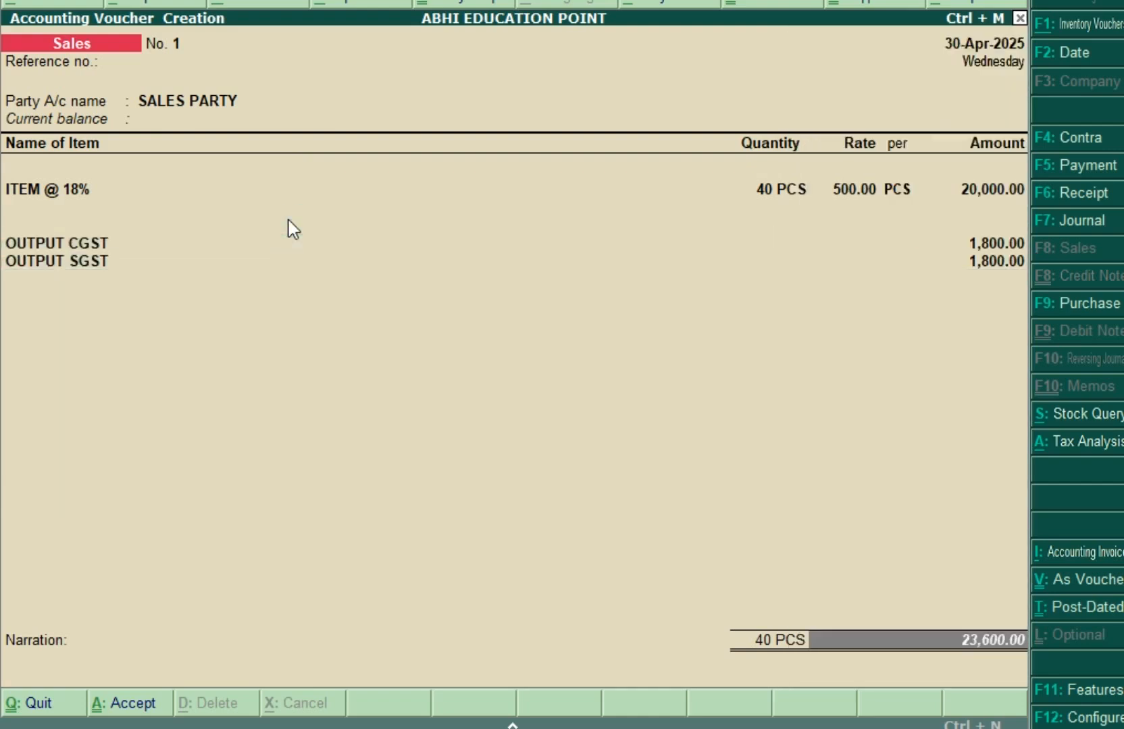
{"action": "key", "text": "Return"}
{"action": "key", "text": "Return"}
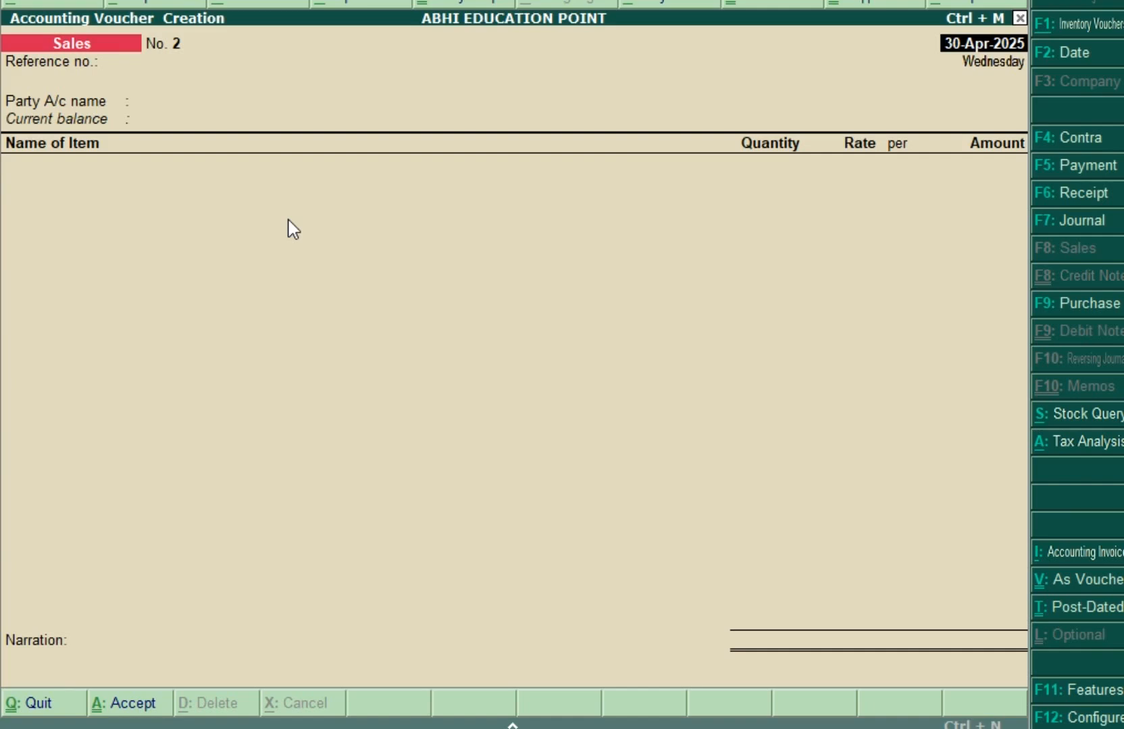
{"action": "key", "text": "Escape"}
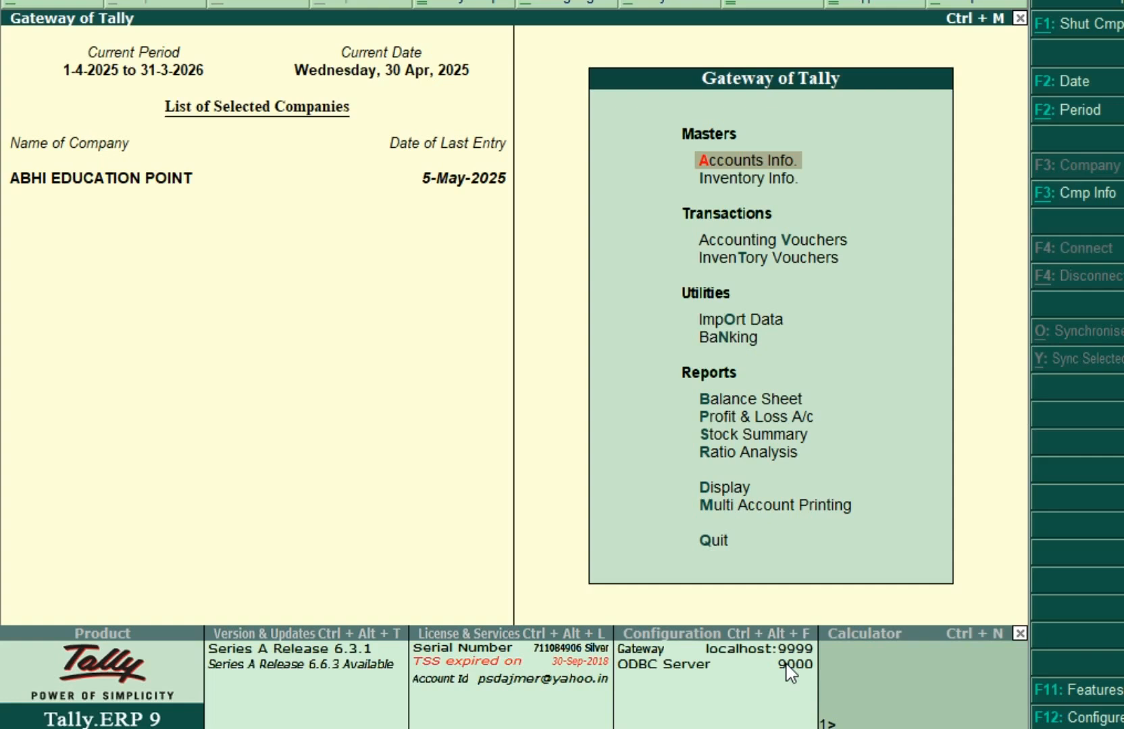
Step: Create a single ledger named ADVERTISEMENT EXPENSES, without an alias, under Indirect Expenses
{"action": "key", "text": "Return"}
{"action": "key", "text": "Down"}
{"action": "key", "text": "Return"}
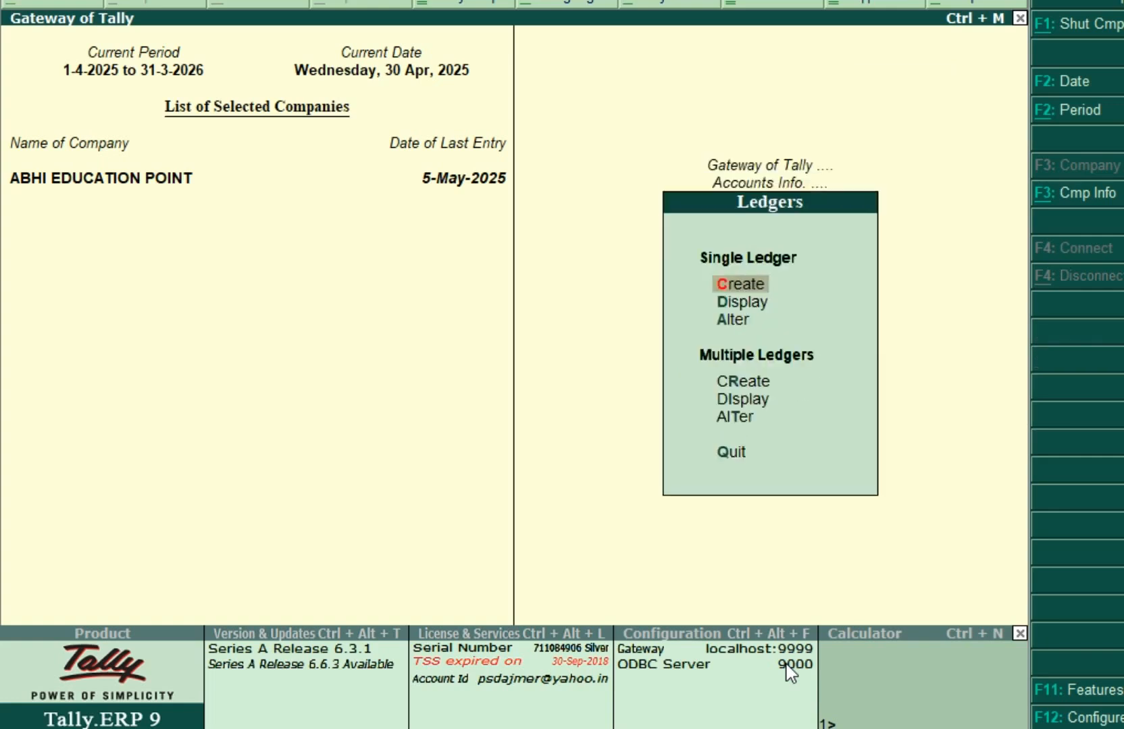
{"action": "key", "text": "Return"}
{"action": "type", "text": "A"}
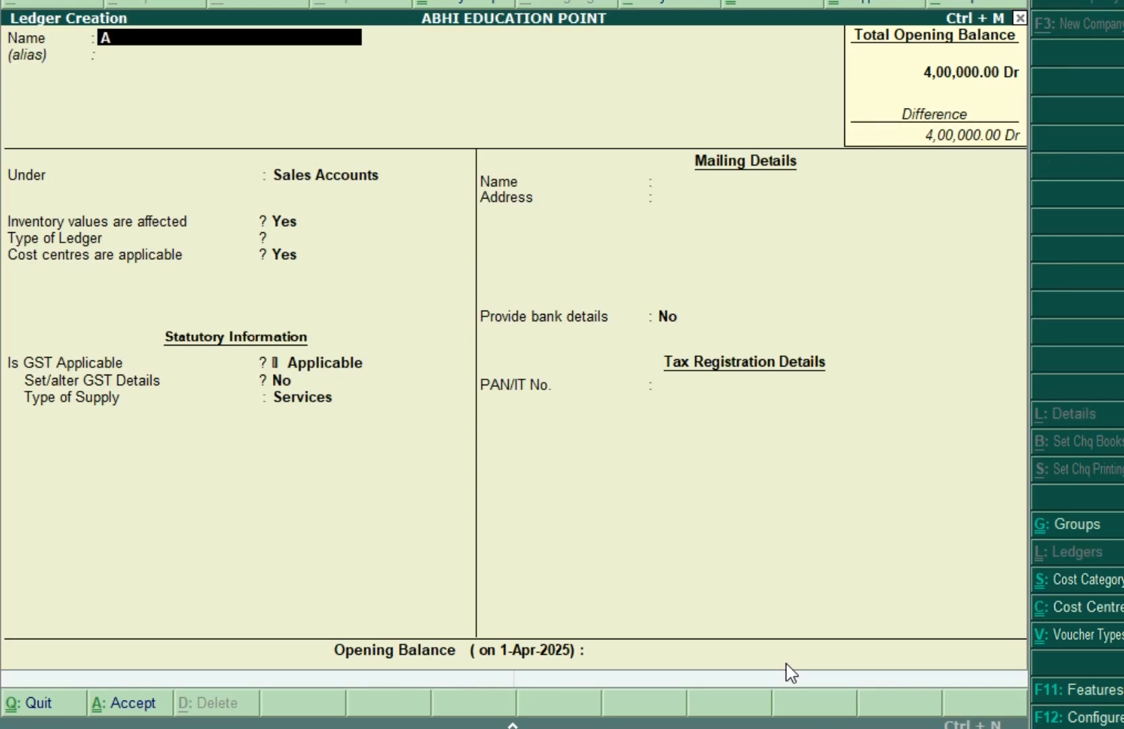
{"action": "type", "text": "DVERTISEME"}
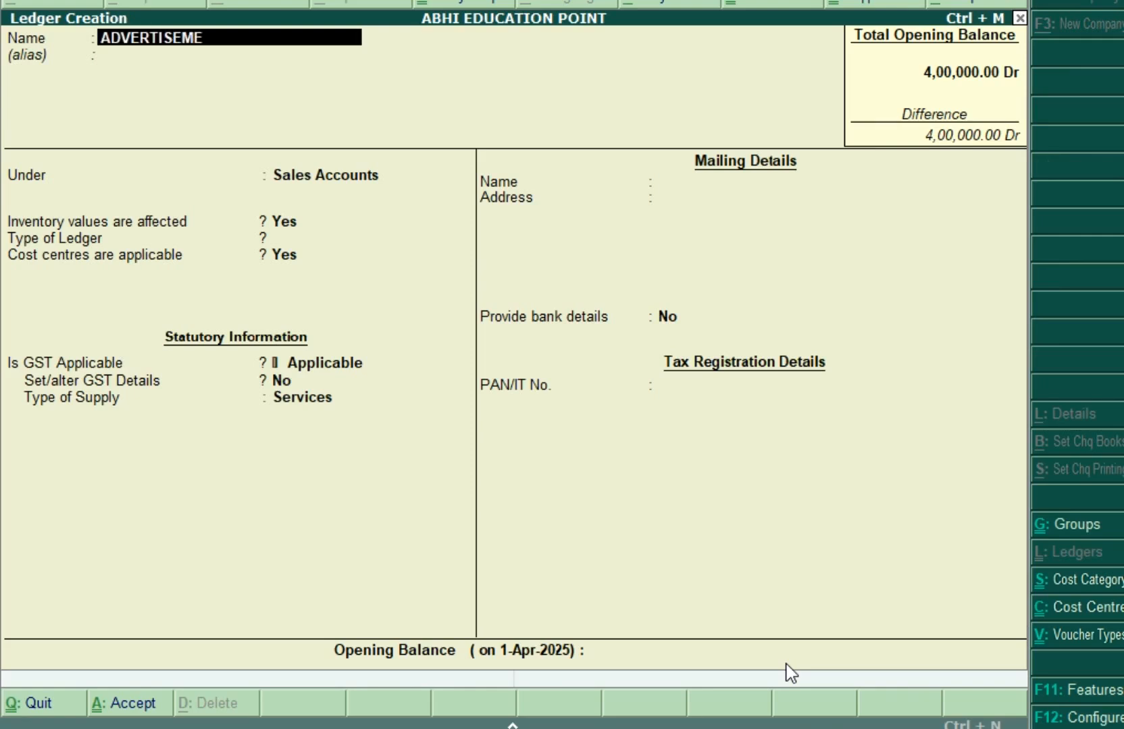
{"action": "type", "text": "NT EXPENSES"}
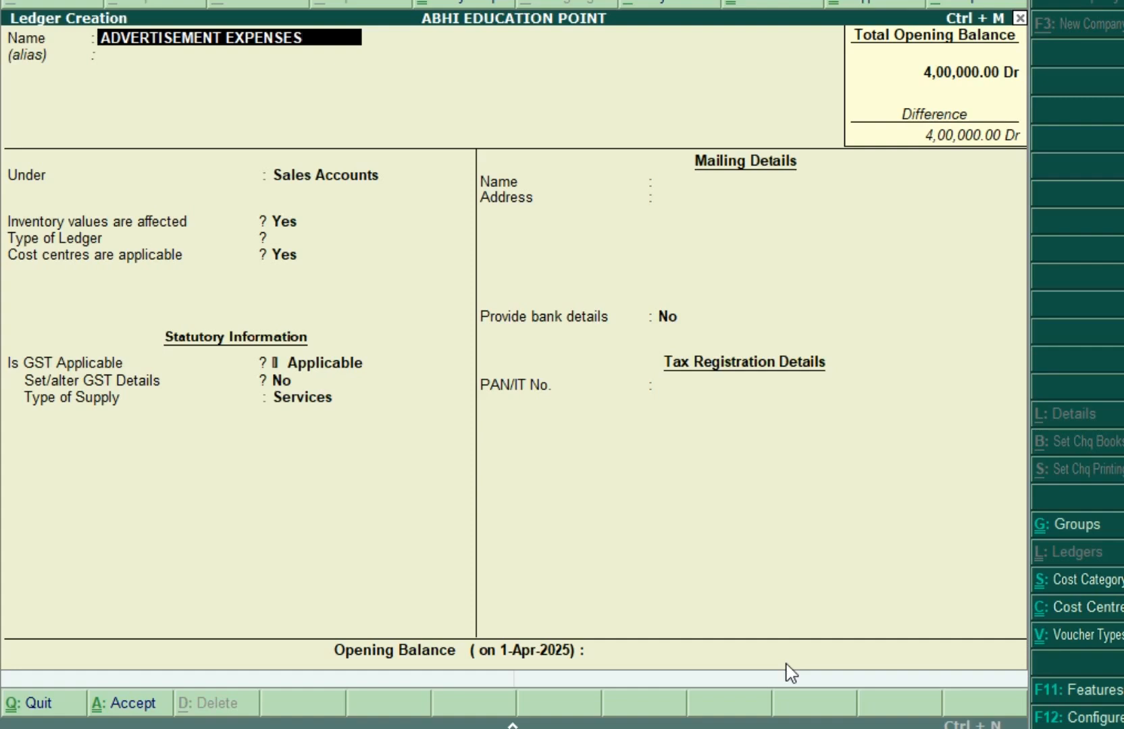
{"action": "key", "text": "Return"}
{"action": "type", "text": "EX"}
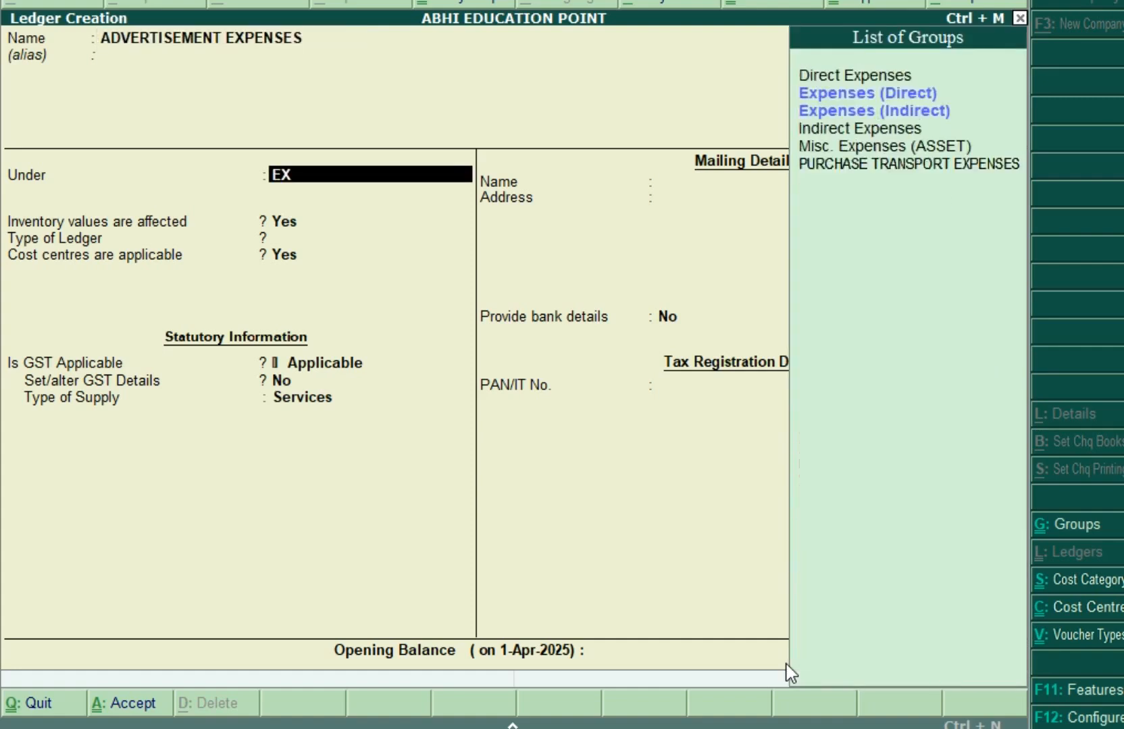
{"action": "key", "text": "Down"}
{"action": "key", "text": "Down"}
{"action": "key", "text": "Return"}
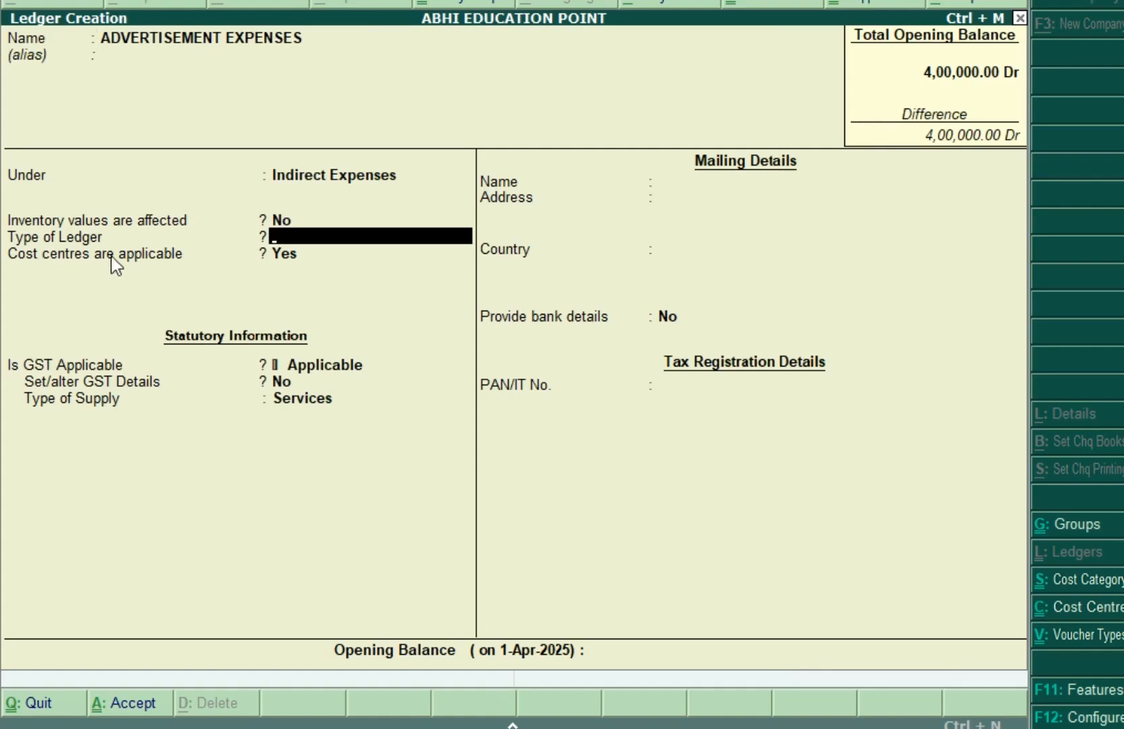
Step: Set the ledger type and GST to Not Applicable, keep cost centres applicable, save ADVERTISEMENT EXPENSES, and leave ledger creation
{"action": "key", "text": "Return"}
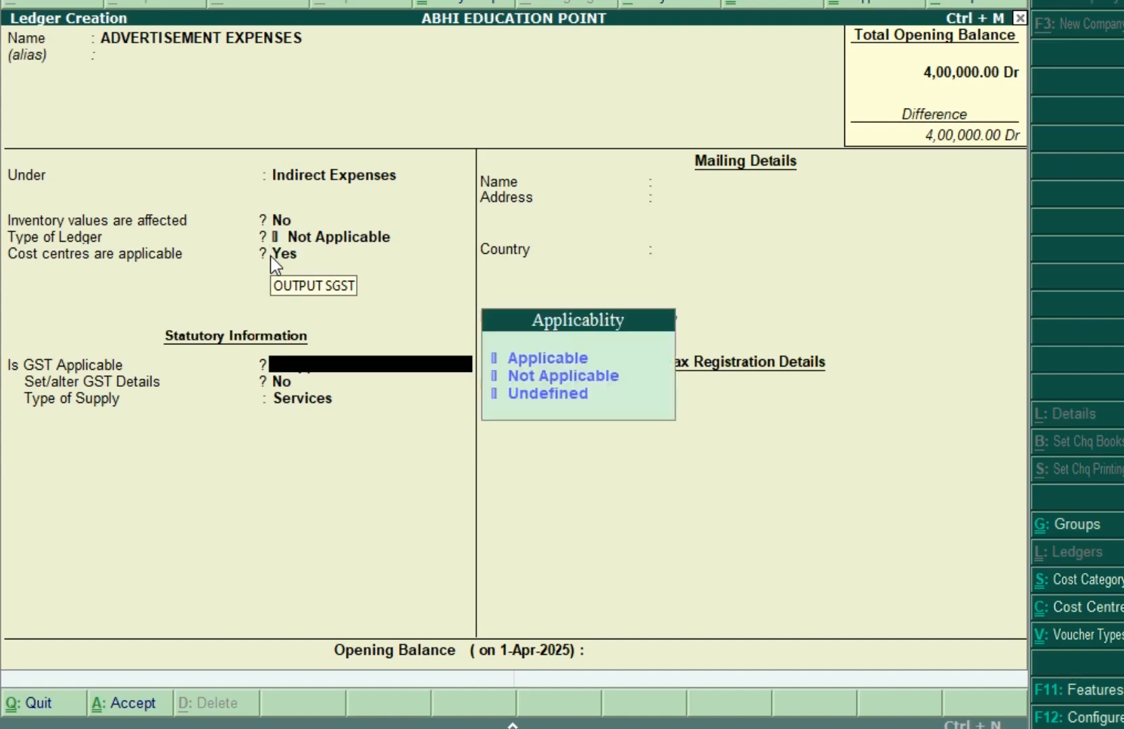
{"action": "key", "text": "Down"}
{"action": "key", "text": "Return"}
{"action": "key", "text": "Return"}
{"action": "key", "text": "Return"}
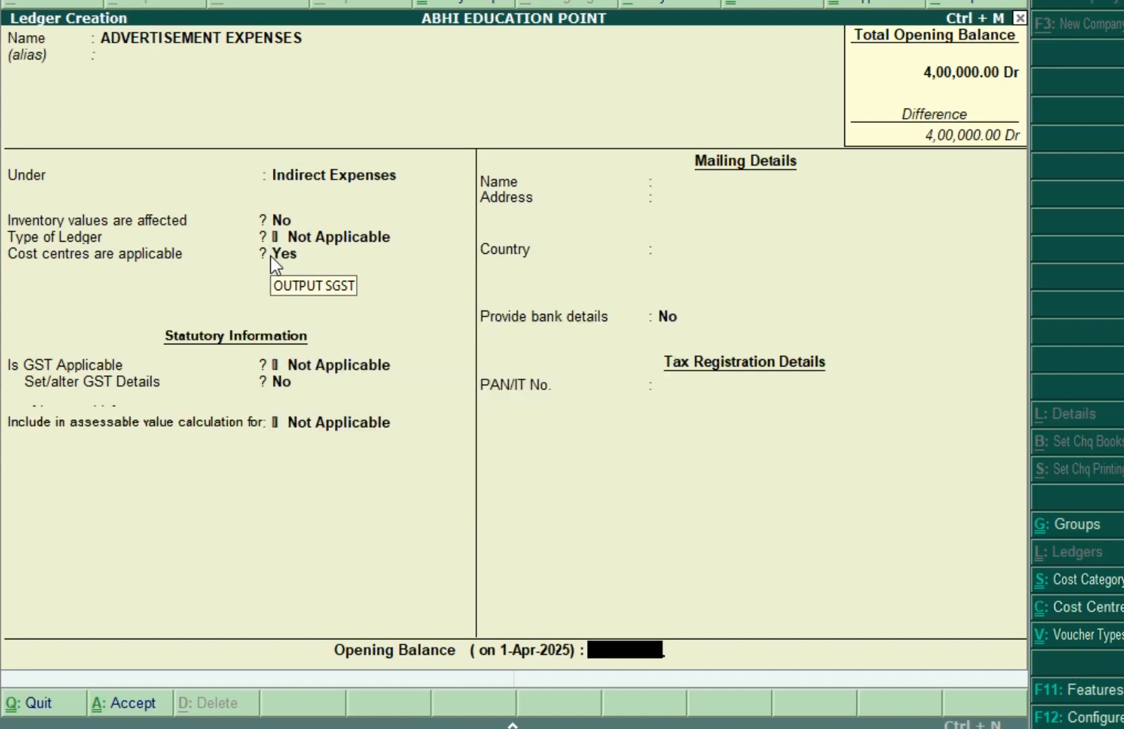
{"action": "key", "text": "Return"}
{"action": "key", "text": "Return"}
{"action": "key", "text": "Escape"}
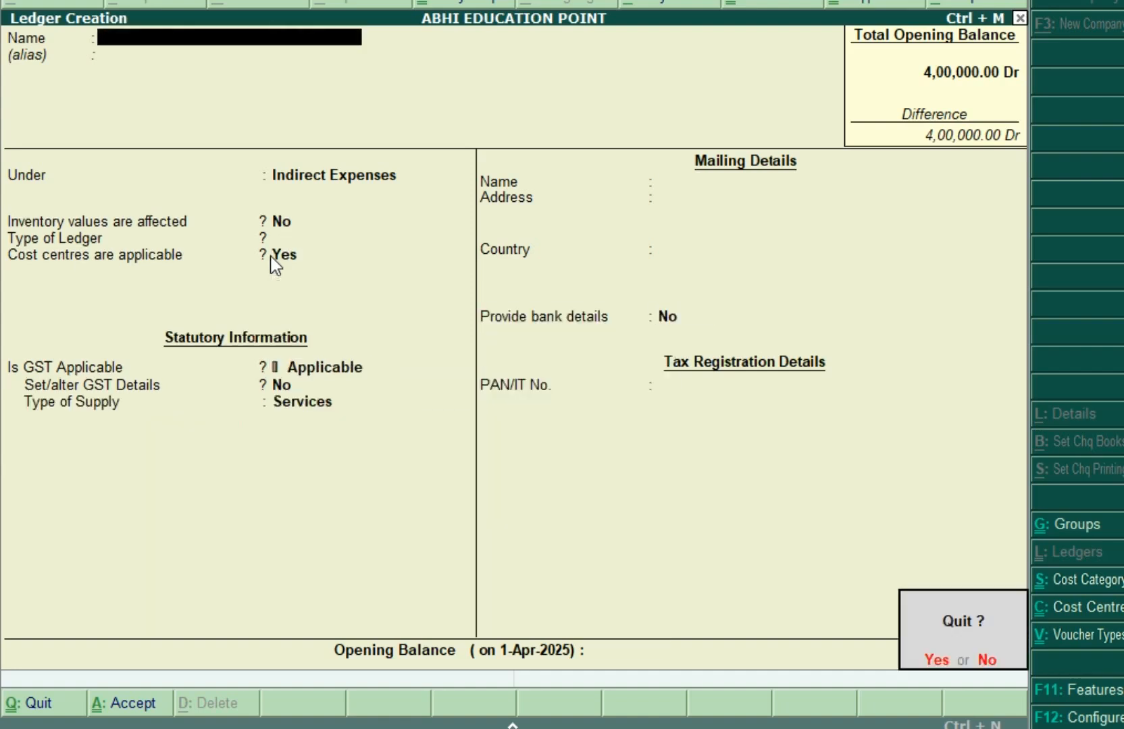
{"action": "key", "text": "y"}
{"action": "key", "text": "Escape"}
Step: Start a payment voucher dated 31-May-2025 and debit the ADVERTISEMENT EXPENSES ledger with 2,000
{"action": "key", "text": "v"}
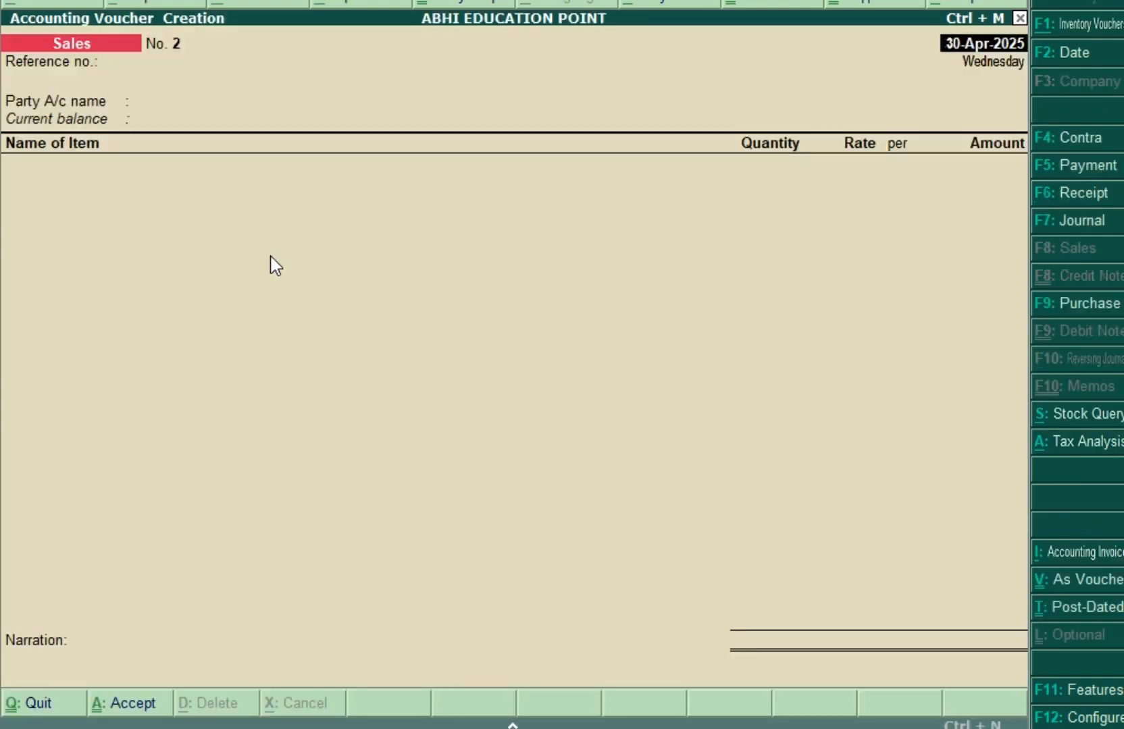
{"action": "key", "text": "F5"}
{"action": "type", "text": "31-5"}
{"action": "key", "text": "Return"}
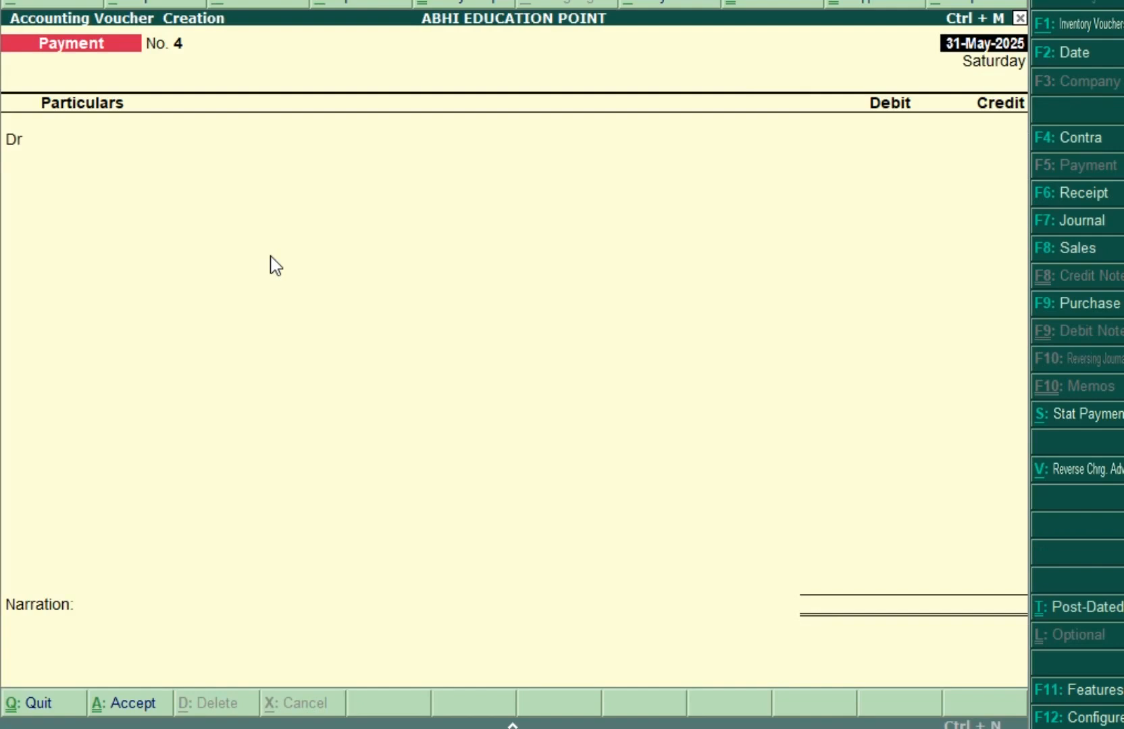
{"action": "type", "text": "AD"}
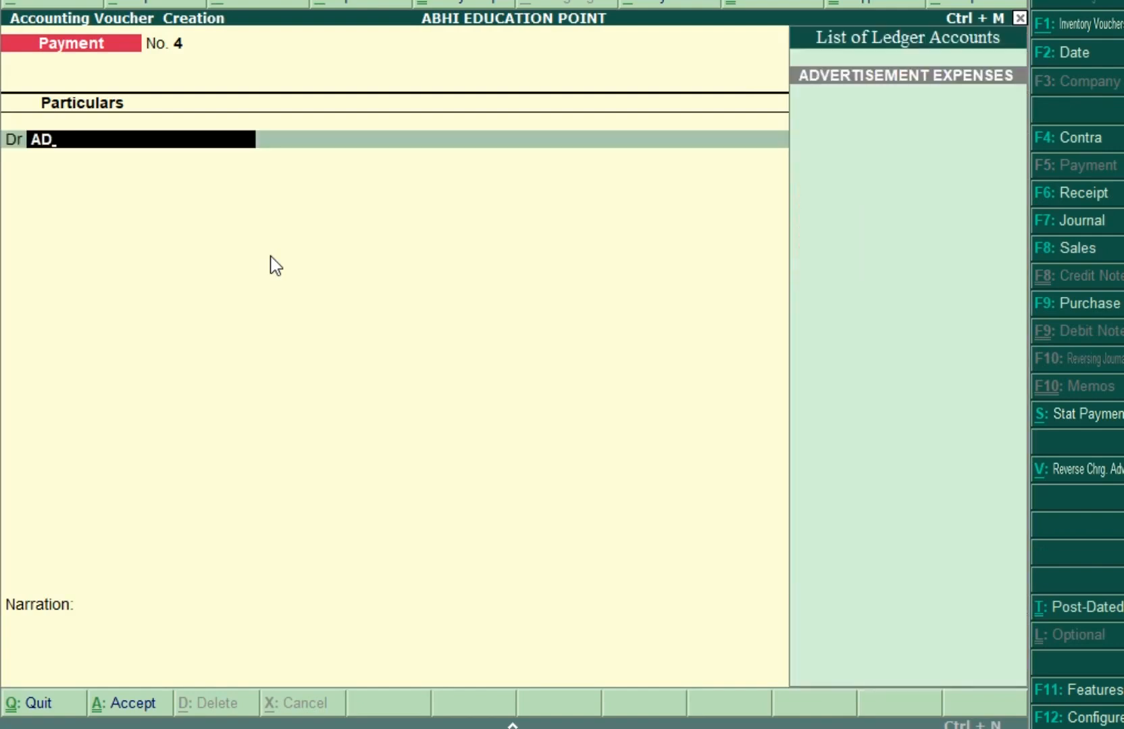
{"action": "key", "text": "Return"}
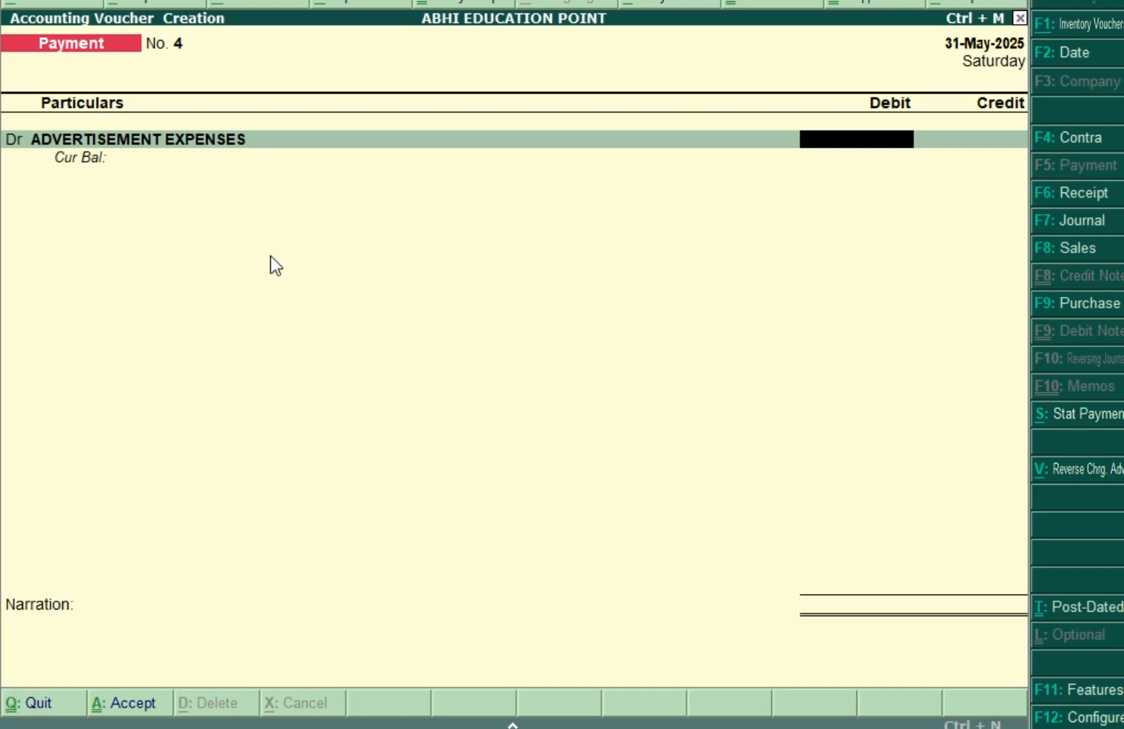
{"action": "type", "text": "2000"}
{"action": "key", "text": "Return"}
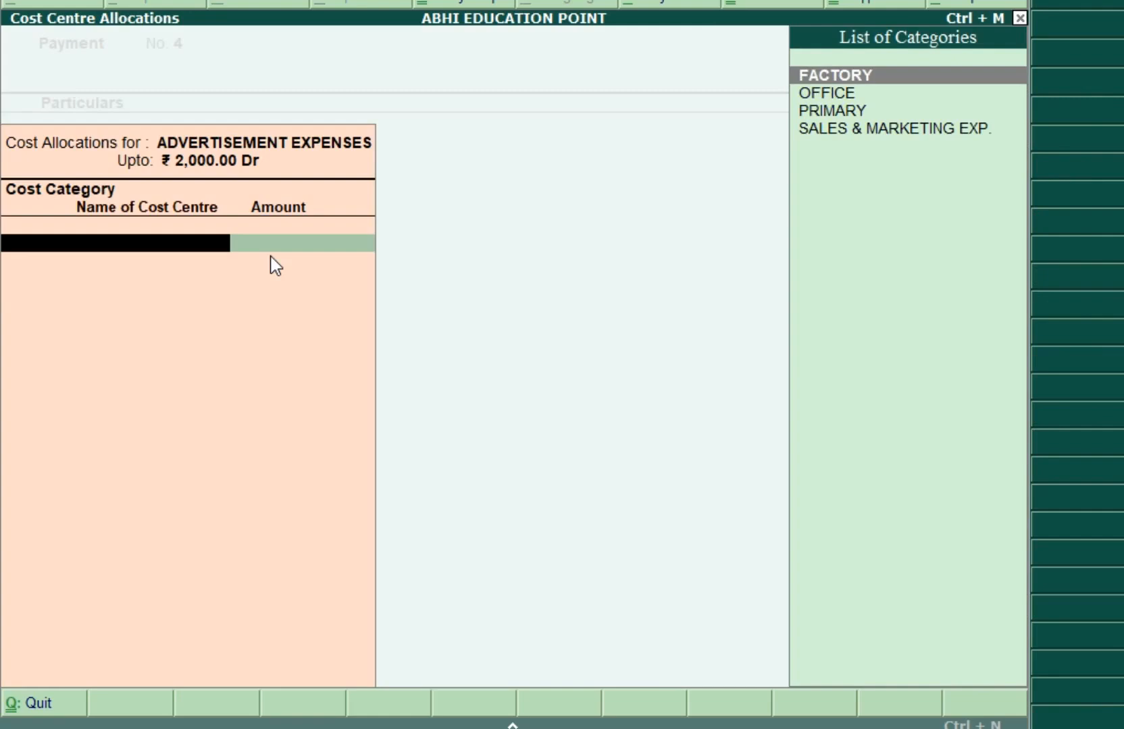
Step: Allocate the full 2,000 to the ADVERTISEMENT EXPENSES cost centre under the SALES & MARKETING EXP. category
{"action": "key", "text": "Down"}
{"action": "key", "text": "Down"}
{"action": "key", "text": "Down"}
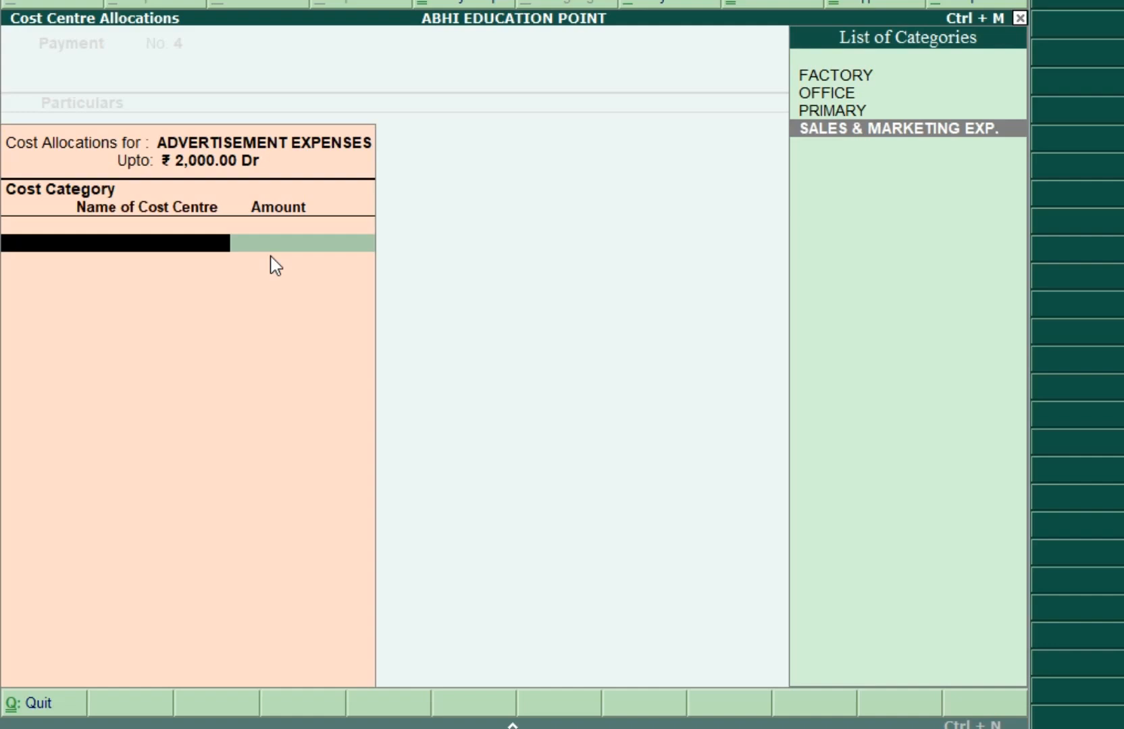
{"action": "type", "text": "*"}
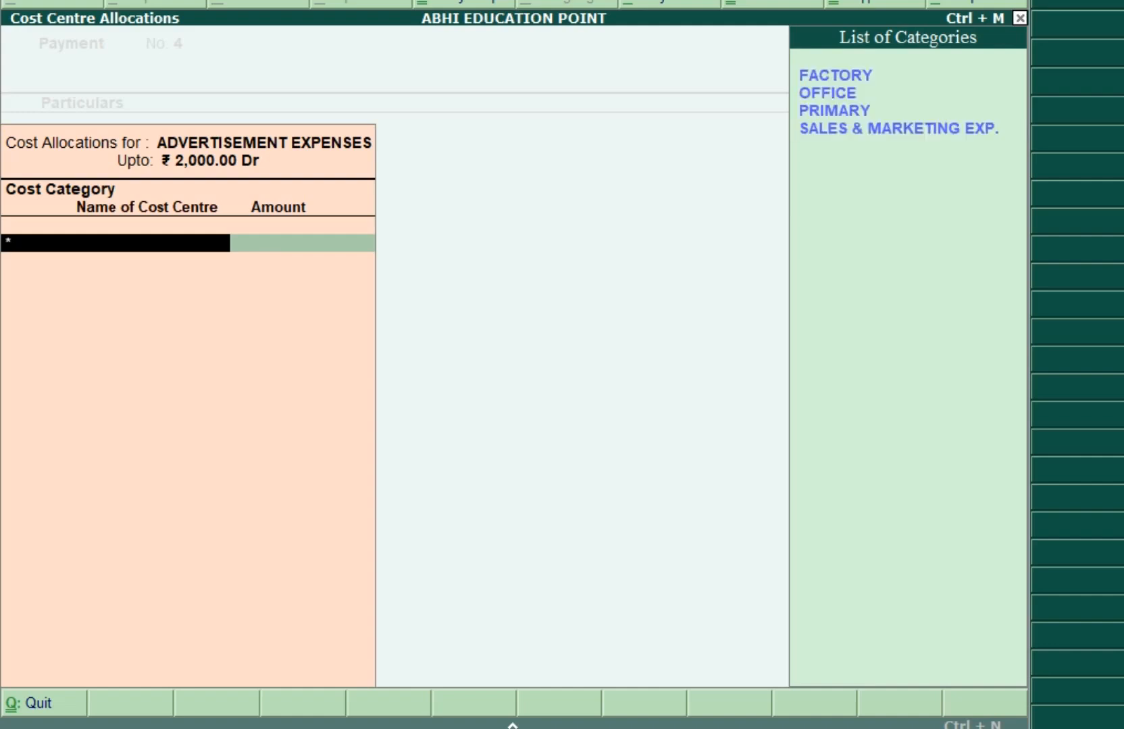
{"action": "key", "text": "Up"}
{"action": "key", "text": "Down"}
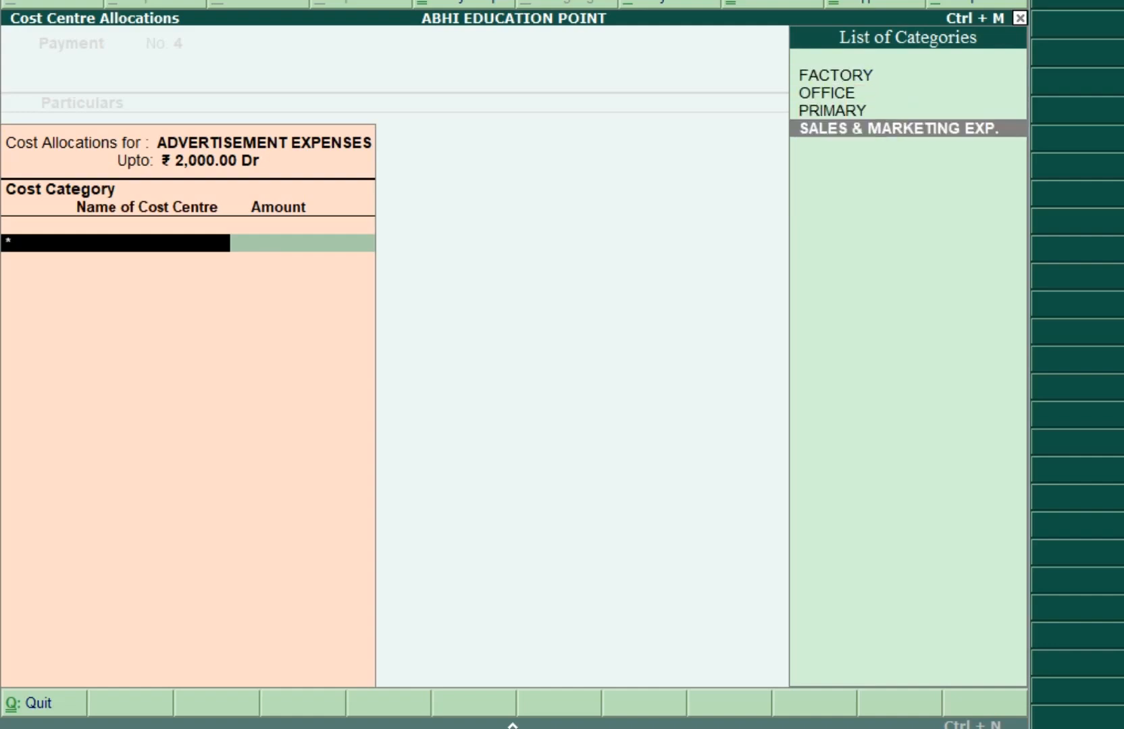
{"action": "key", "text": "Return"}
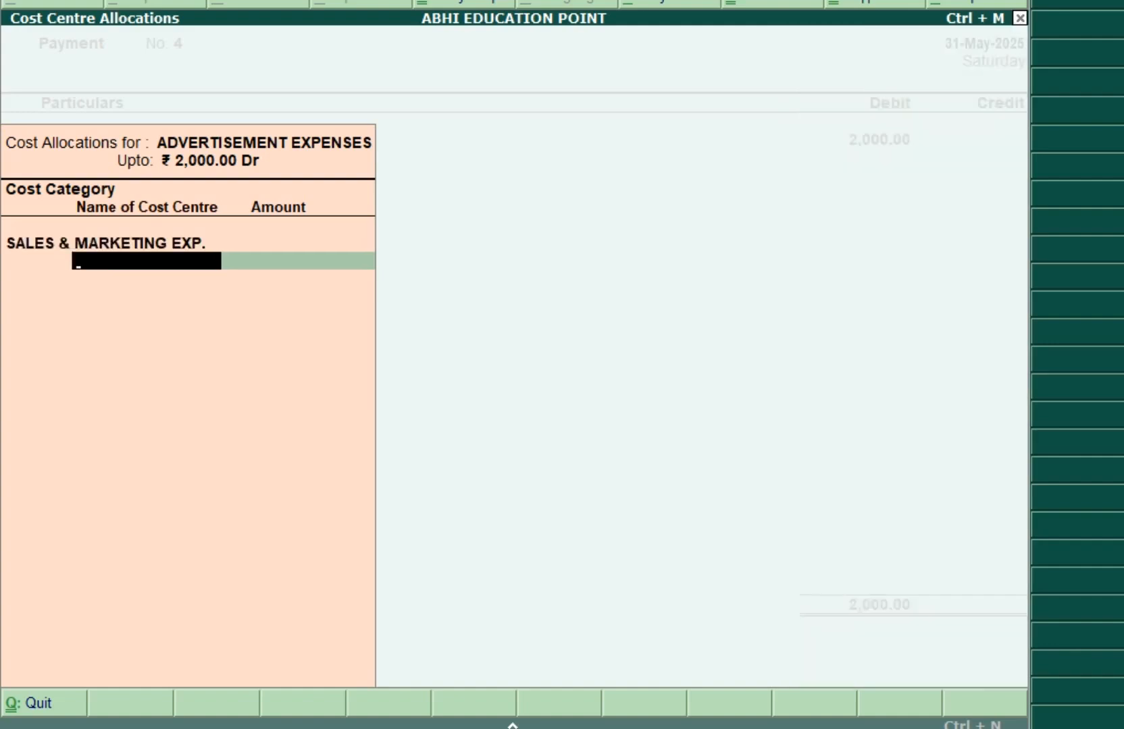
{"action": "key", "text": "Down"}
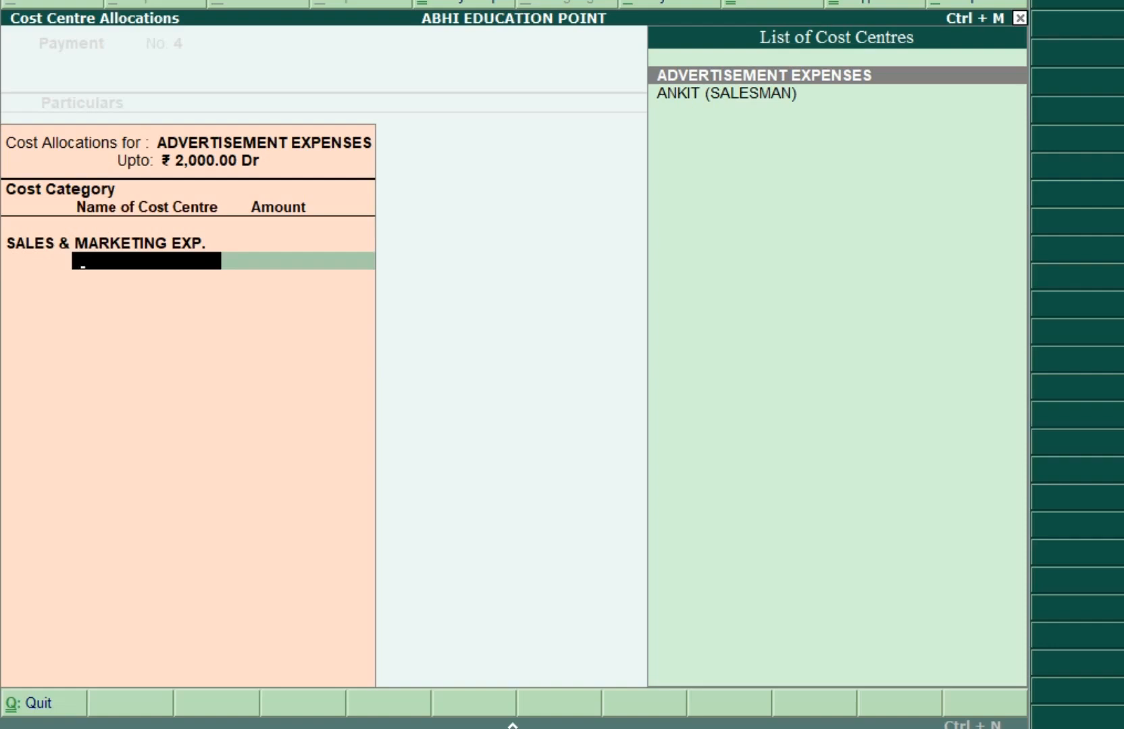
{"action": "key", "text": "Down"}
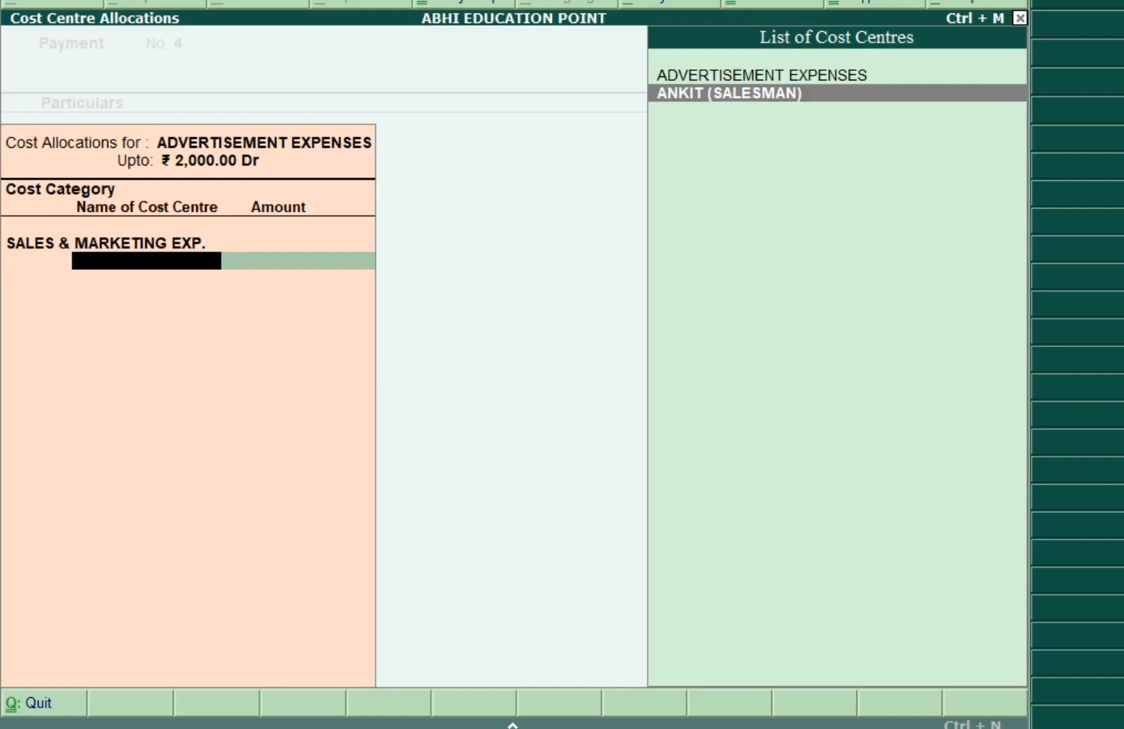
{"action": "key", "text": "Up"}
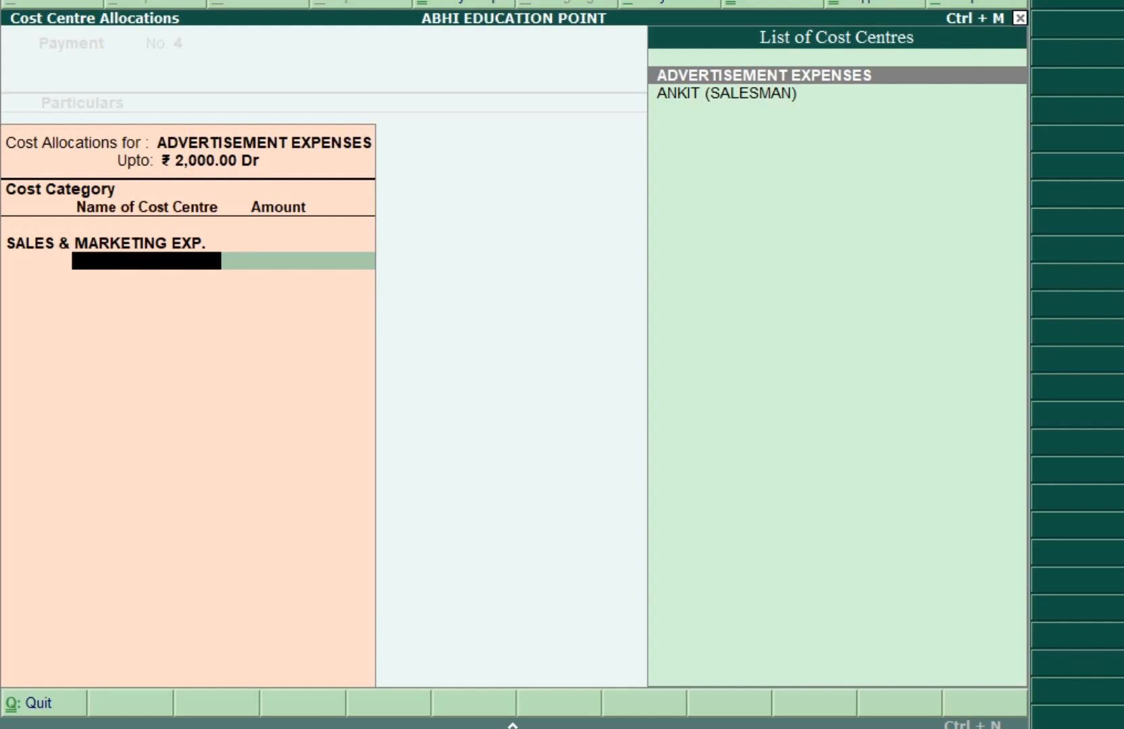
{"action": "key", "text": "Return"}
{"action": "key", "text": "Return"}
{"action": "key", "text": "Return"}
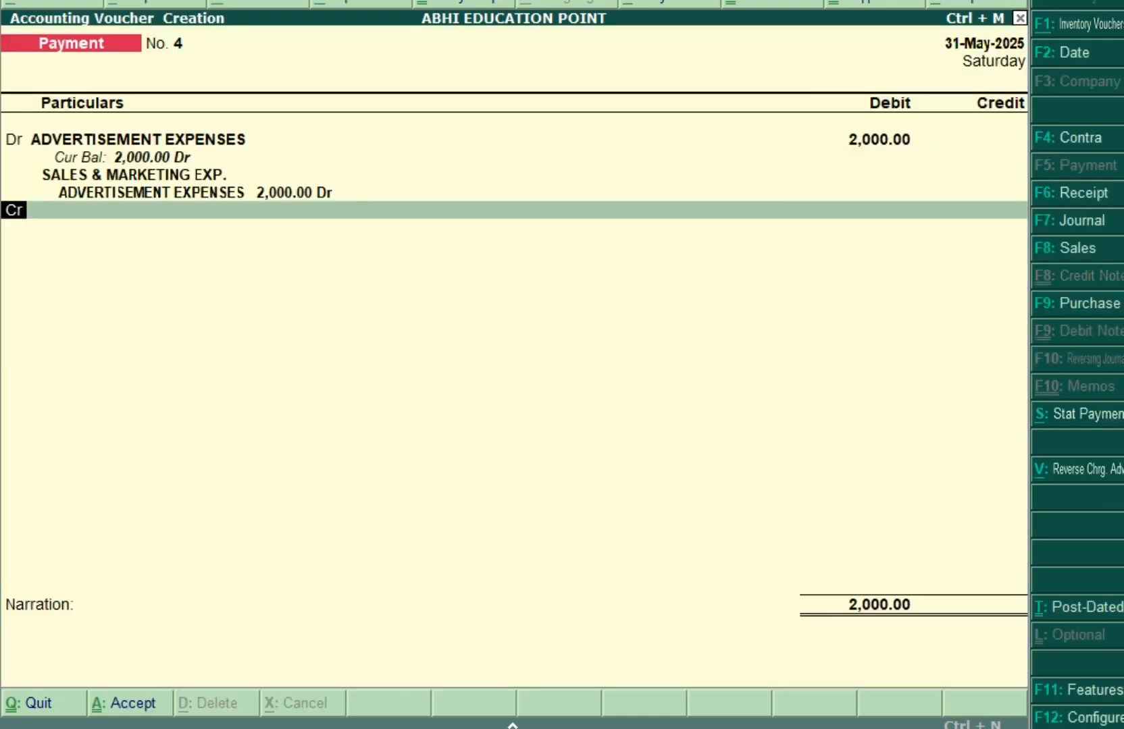
Step: Credit 2,000 to SBI CURRENT ACOCUNT by cheque without an instrument number, save the payment without a narration, and leave voucher entry
{"action": "type", "text": "SB"}
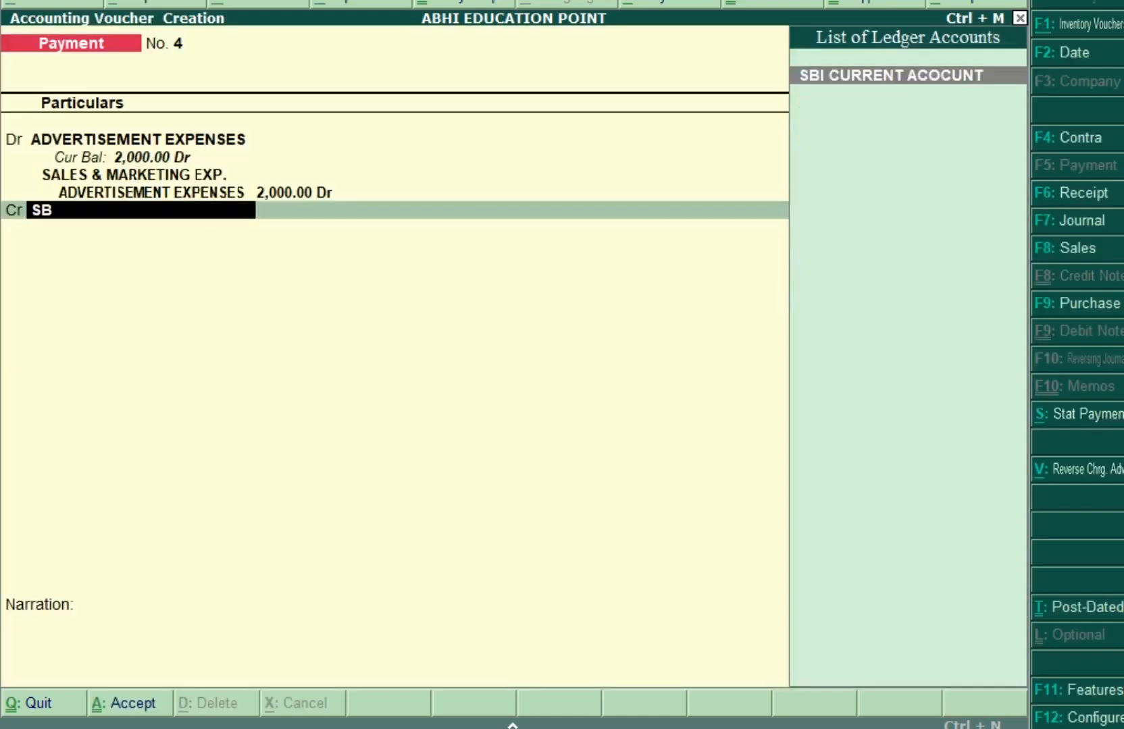
{"action": "key", "text": "Return"}
{"action": "key", "text": "Return"}
{"action": "key", "text": "Return"}
{"action": "key", "text": "Return"}
{"action": "key", "text": "Return"}
{"action": "key", "text": "Return"}
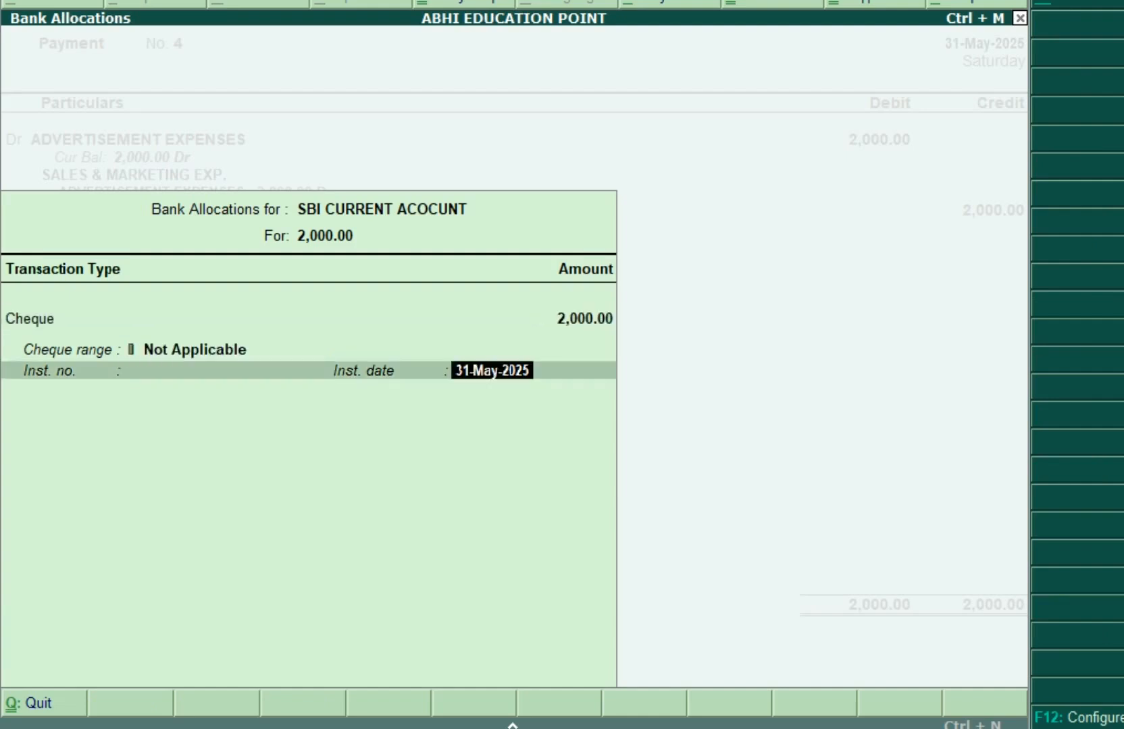
{"action": "key", "text": "Return"}
{"action": "key", "text": "Return"}
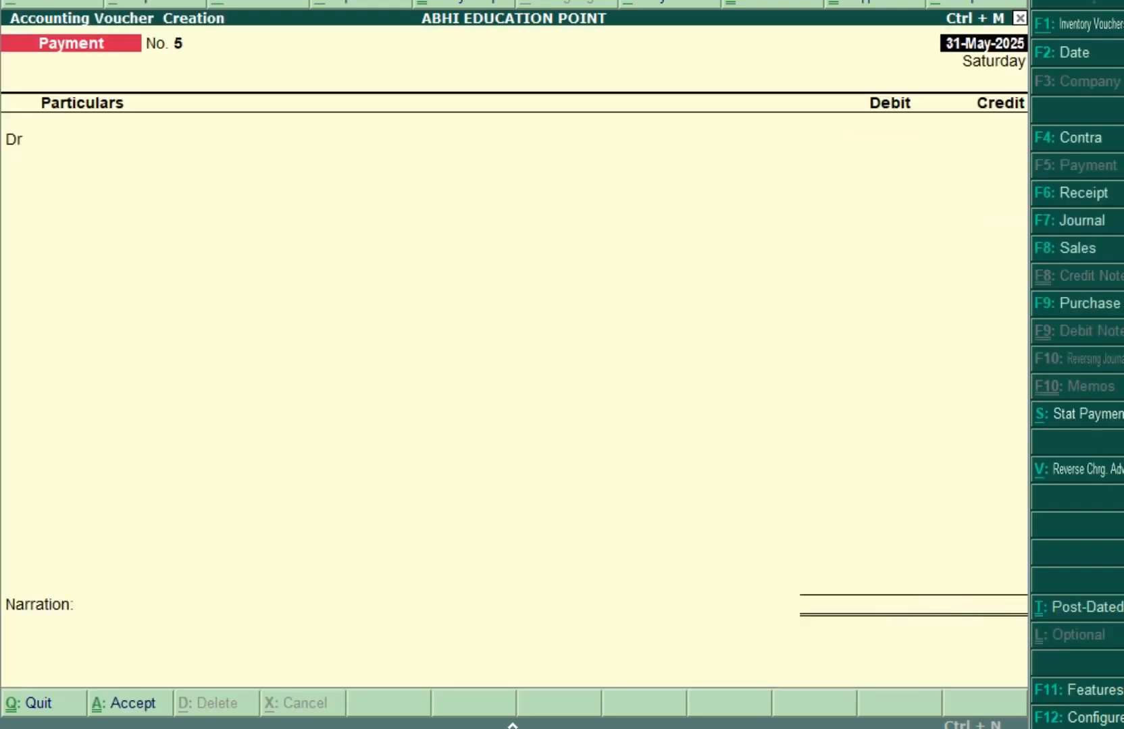
{"action": "key", "text": "Escape"}
{"action": "key", "text": "Return"}
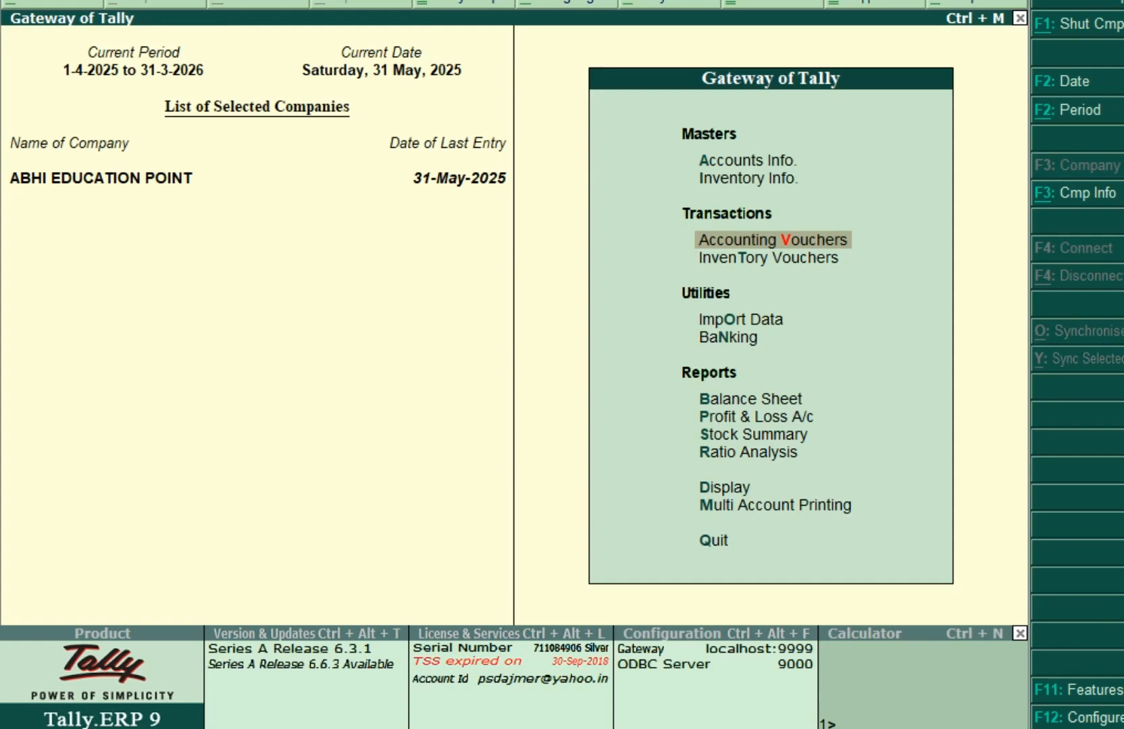
Step: Display the cost centres' Category Summary report from the statements of accounts
{"action": "key", "text": "Up"}
{"action": "key", "text": "Up"}
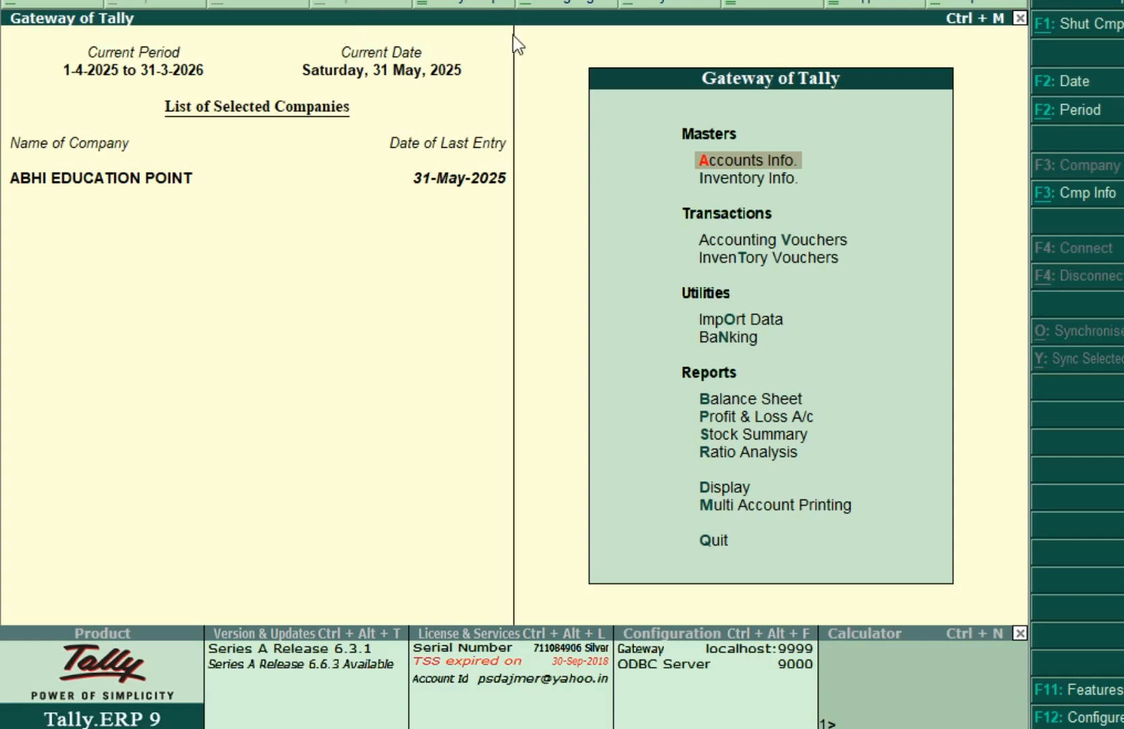
{"action": "left_click", "coordinate": [716, 487]}
{"action": "key", "text": "Down"}
{"action": "key", "text": "Down"}
{"action": "key", "text": "Down"}
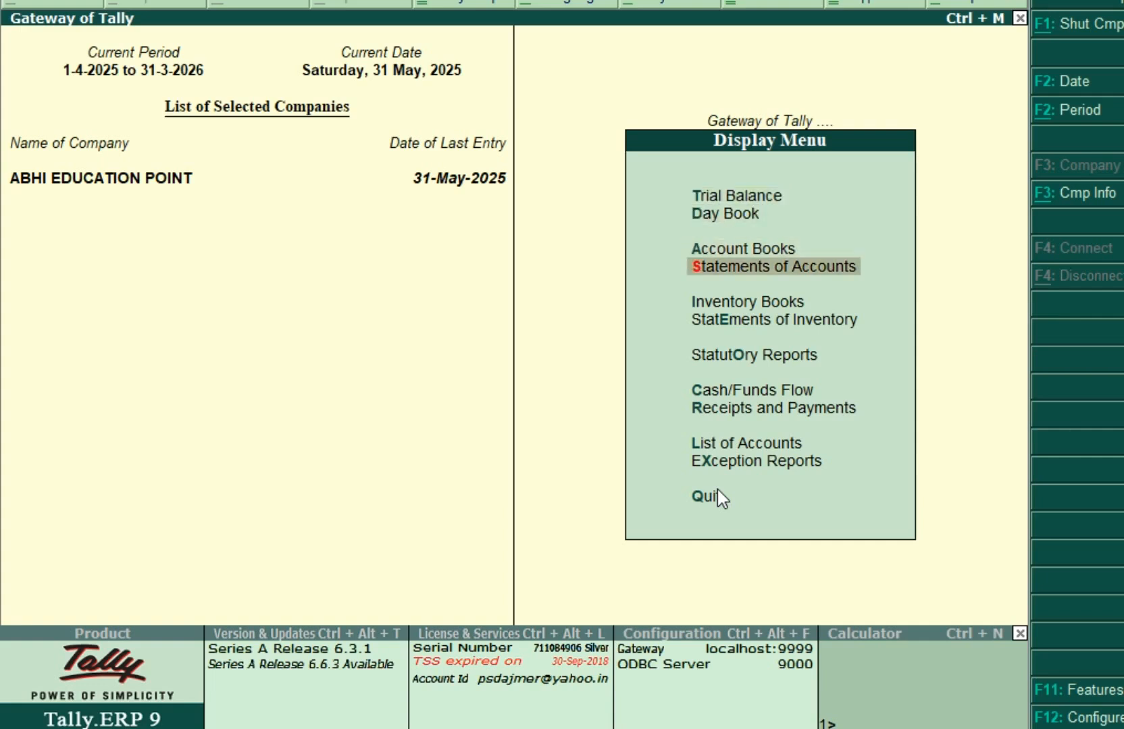
{"action": "key", "text": "Return"}
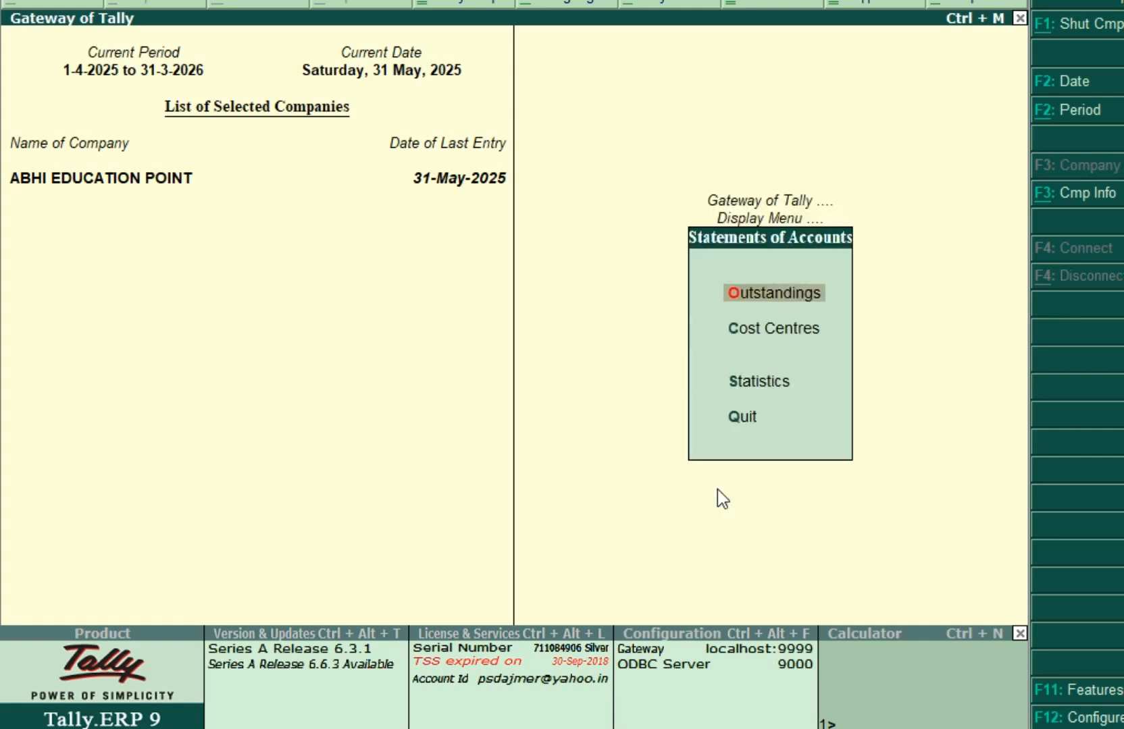
{"action": "key", "text": "Down"}
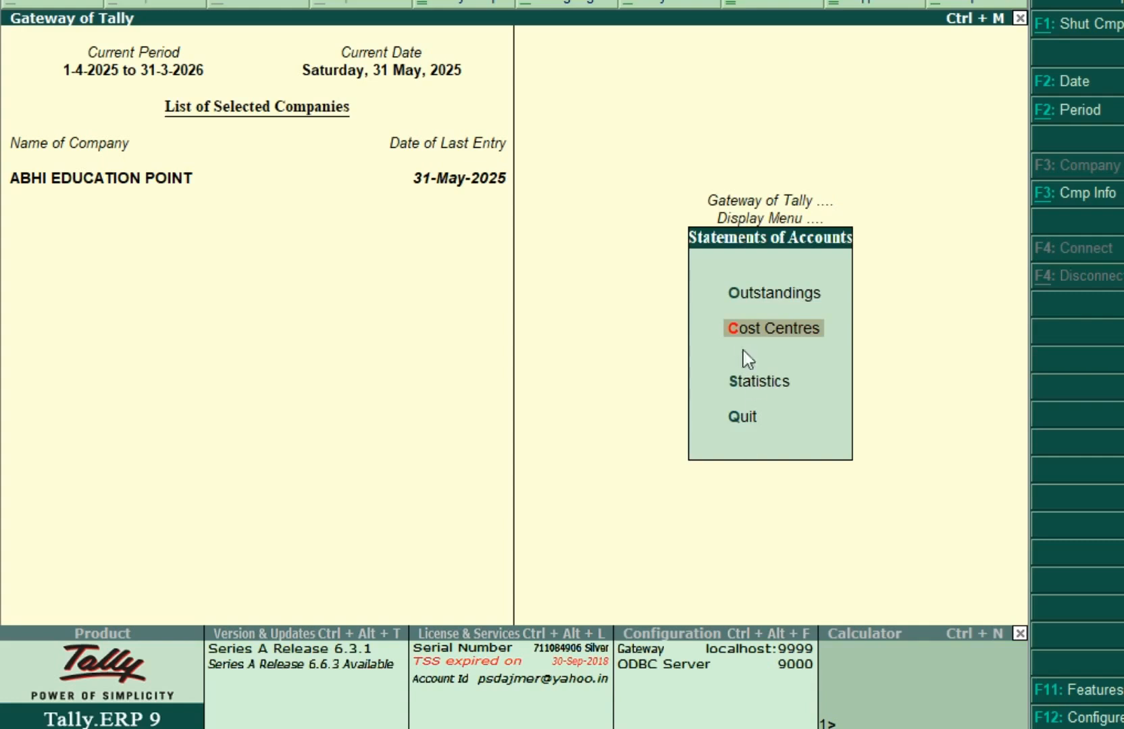
{"action": "left_click", "coordinate": [783, 338]}
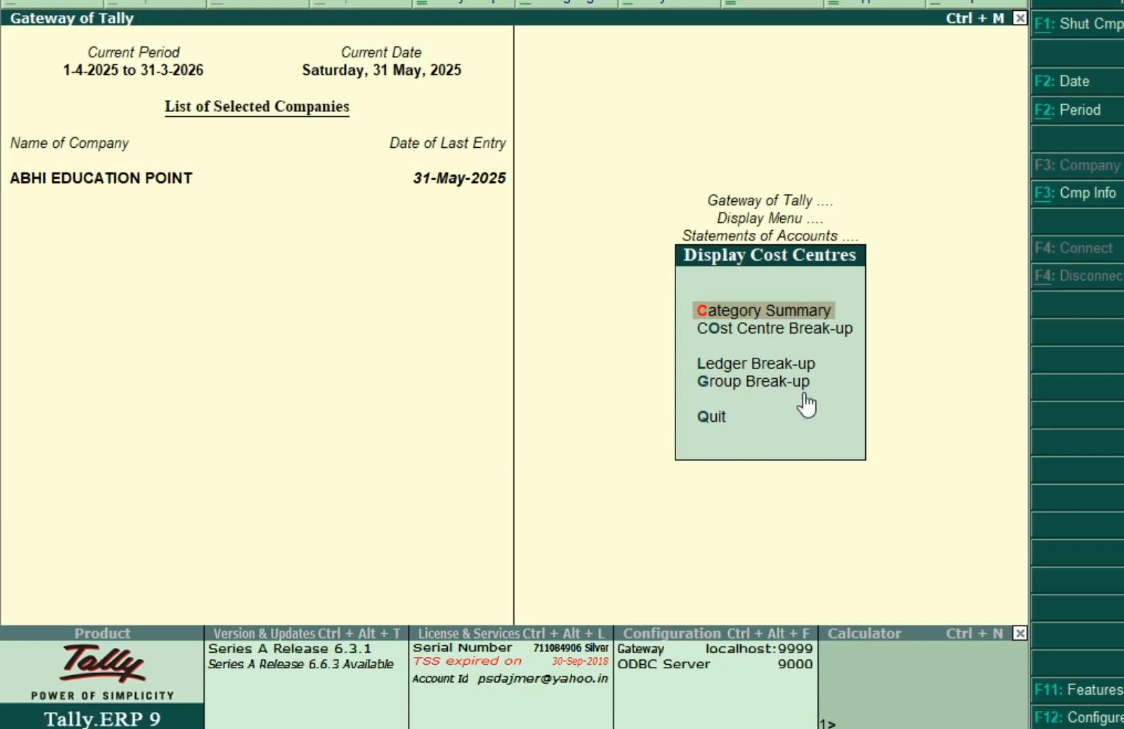
{"action": "left_click", "coordinate": [788, 314]}
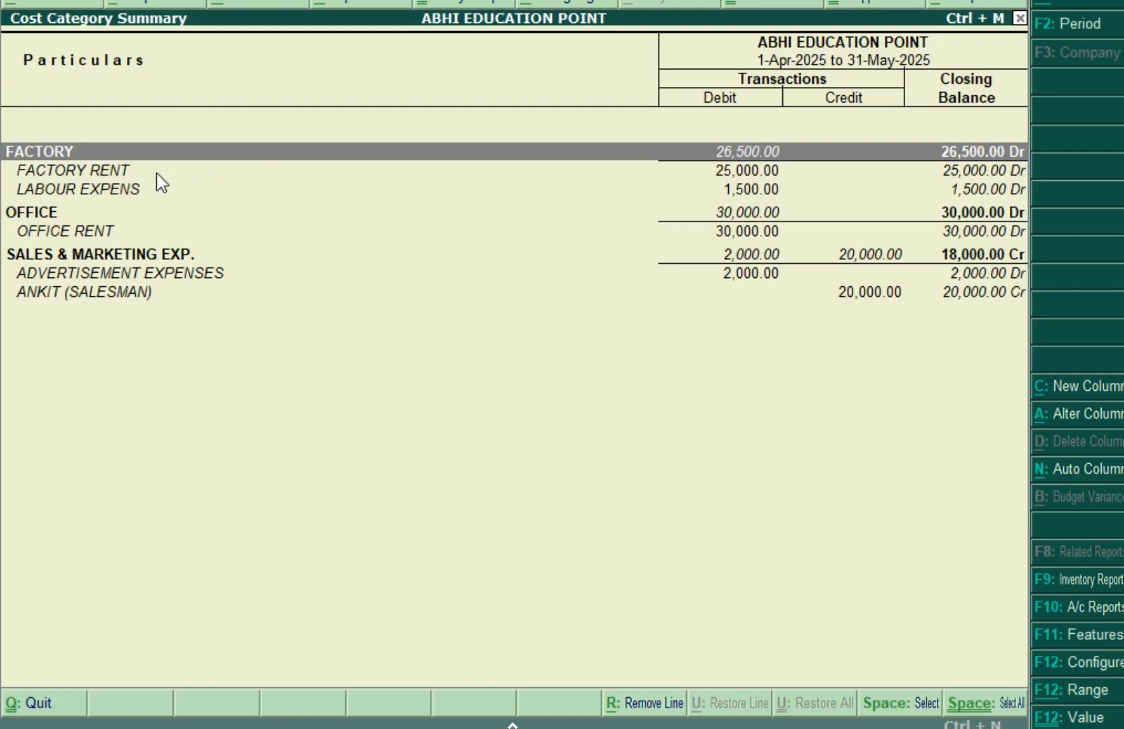
Step: Examine the debit, credit and closing balances of the FACTORY, OFFICE and SALES & MARKETING EXP. categories and their cost centres
{"action": "key", "text": "Down"}
{"action": "left_click", "coordinate": [127, 191]}
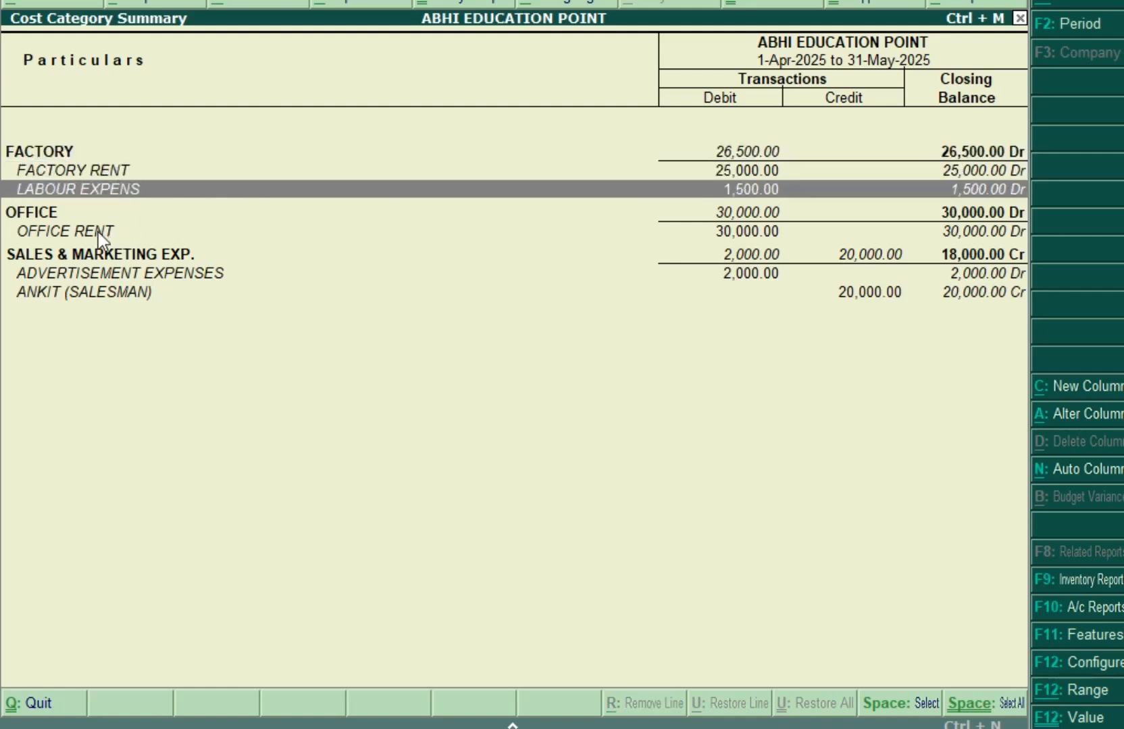
{"action": "left_click", "coordinate": [62, 215]}
{"action": "left_click", "coordinate": [70, 233]}
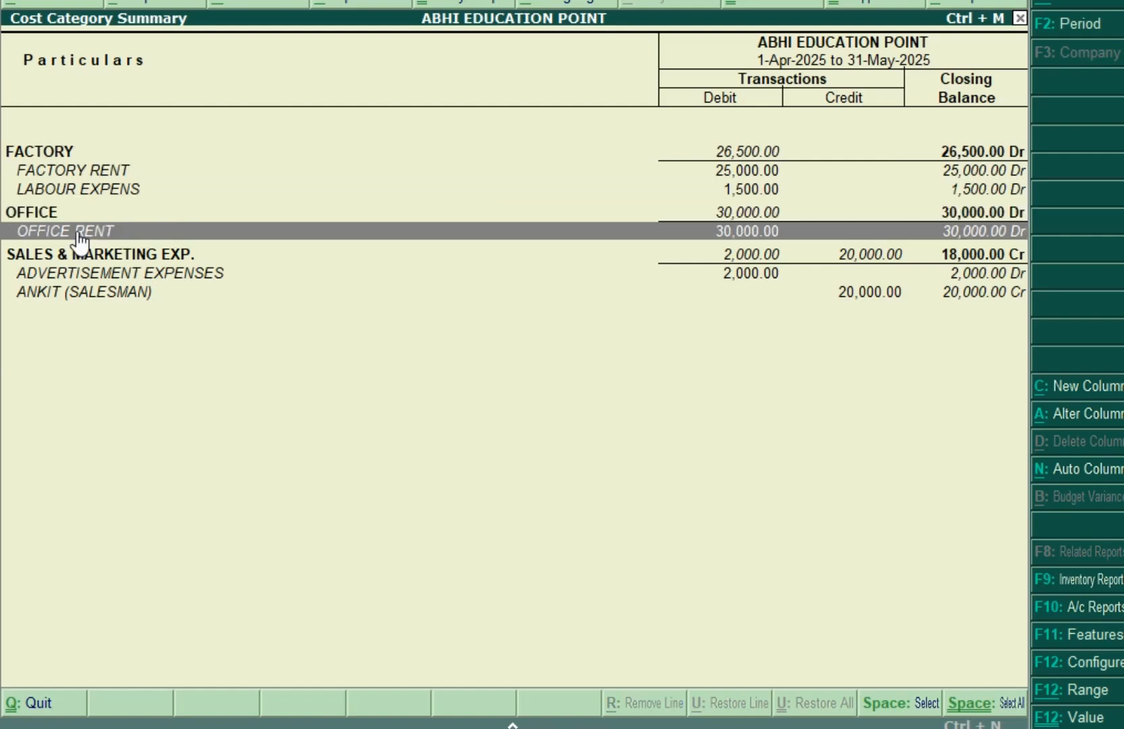
{"action": "left_click", "coordinate": [180, 257]}
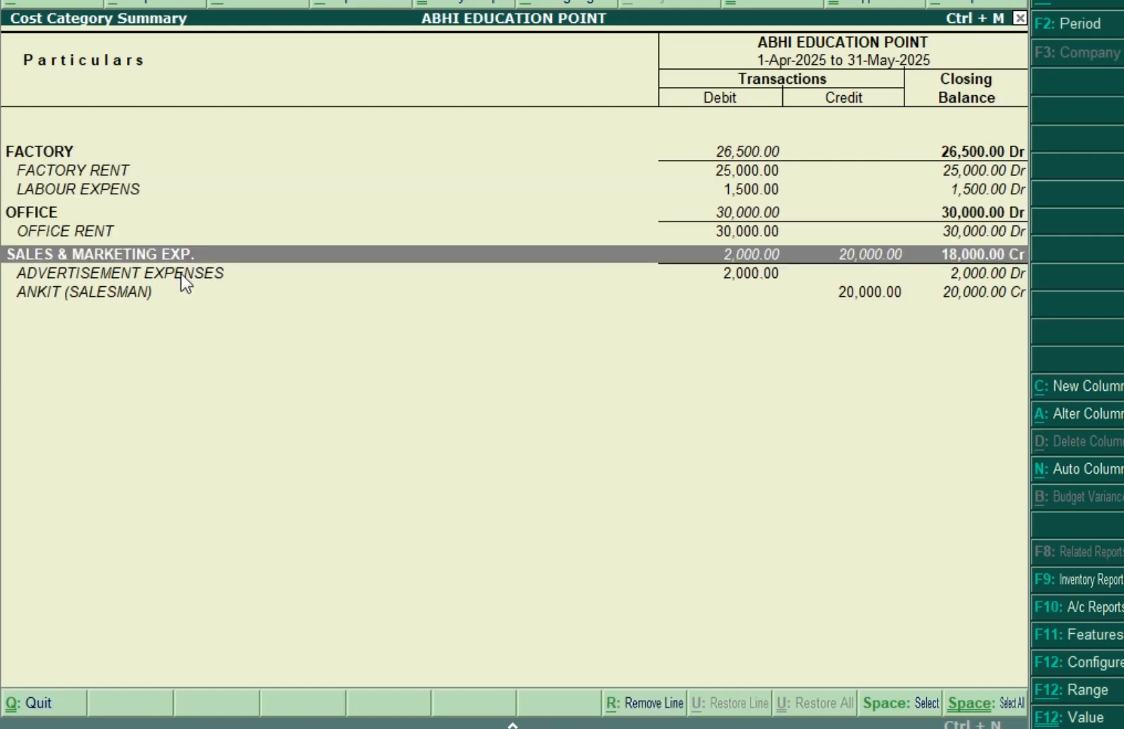
{"action": "left_click", "coordinate": [181, 280]}
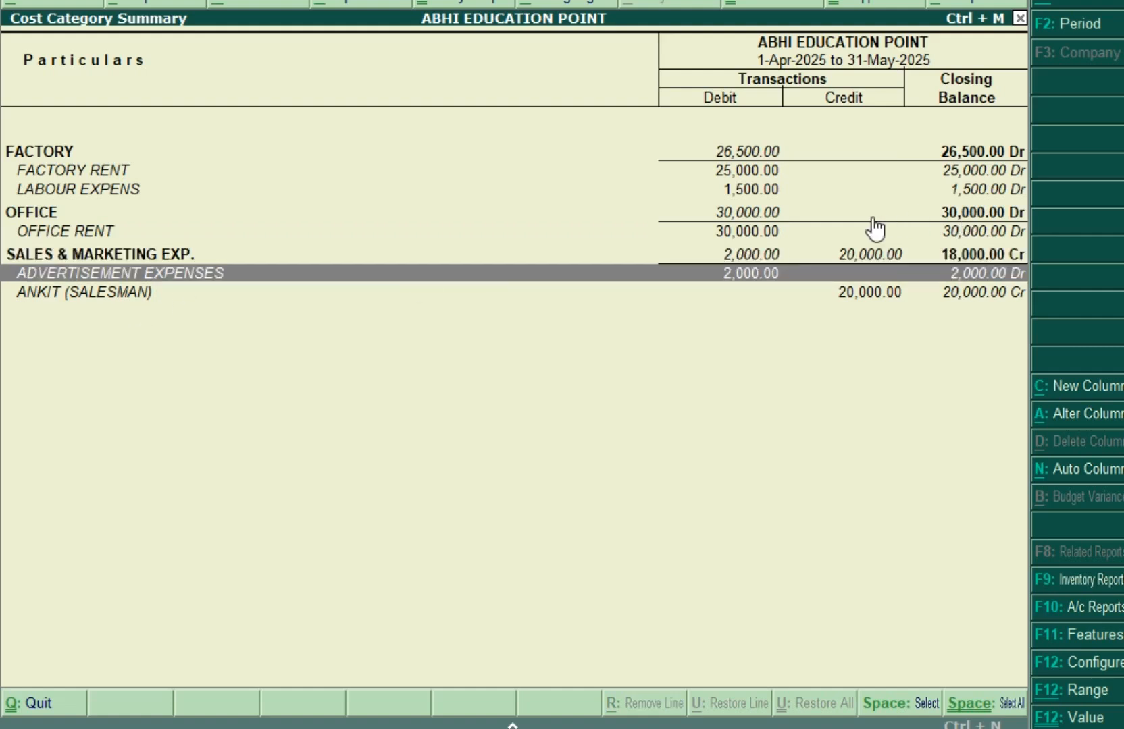
{"action": "left_click", "coordinate": [95, 295]}
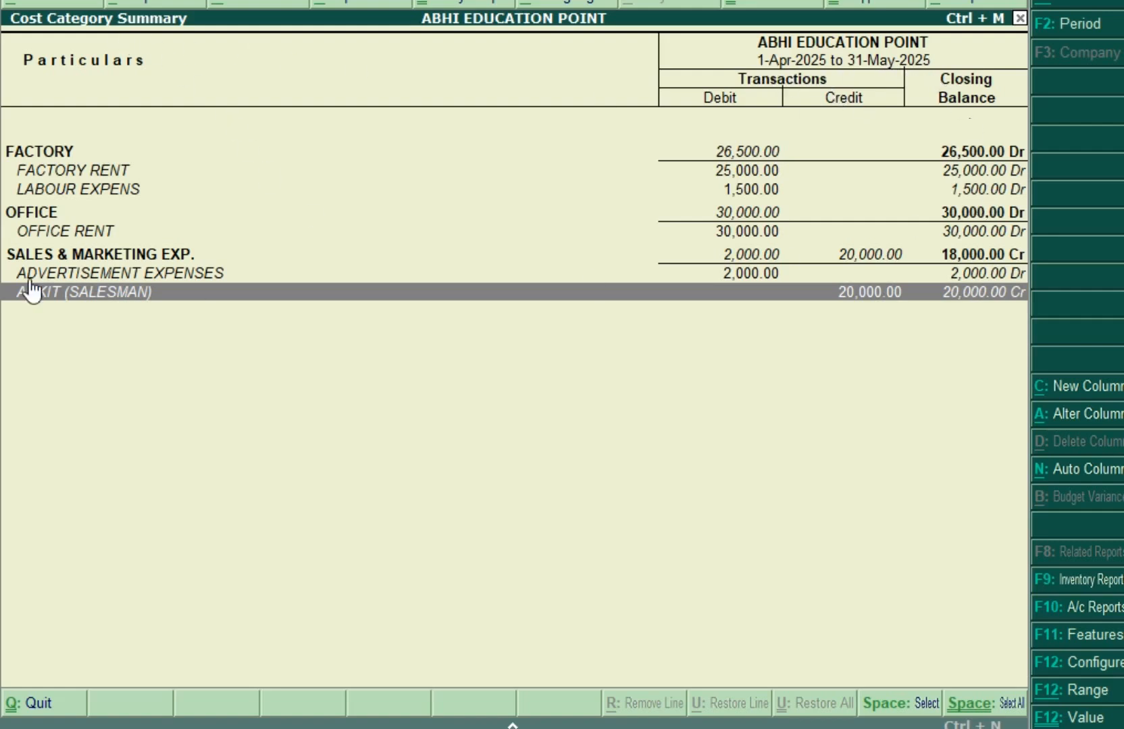
Step: Leave the category summary and display the Cost Centre Break-up for ADVERTISEMENT EXPENSES
{"action": "key", "text": "Escape"}
{"action": "key", "text": "Down"}
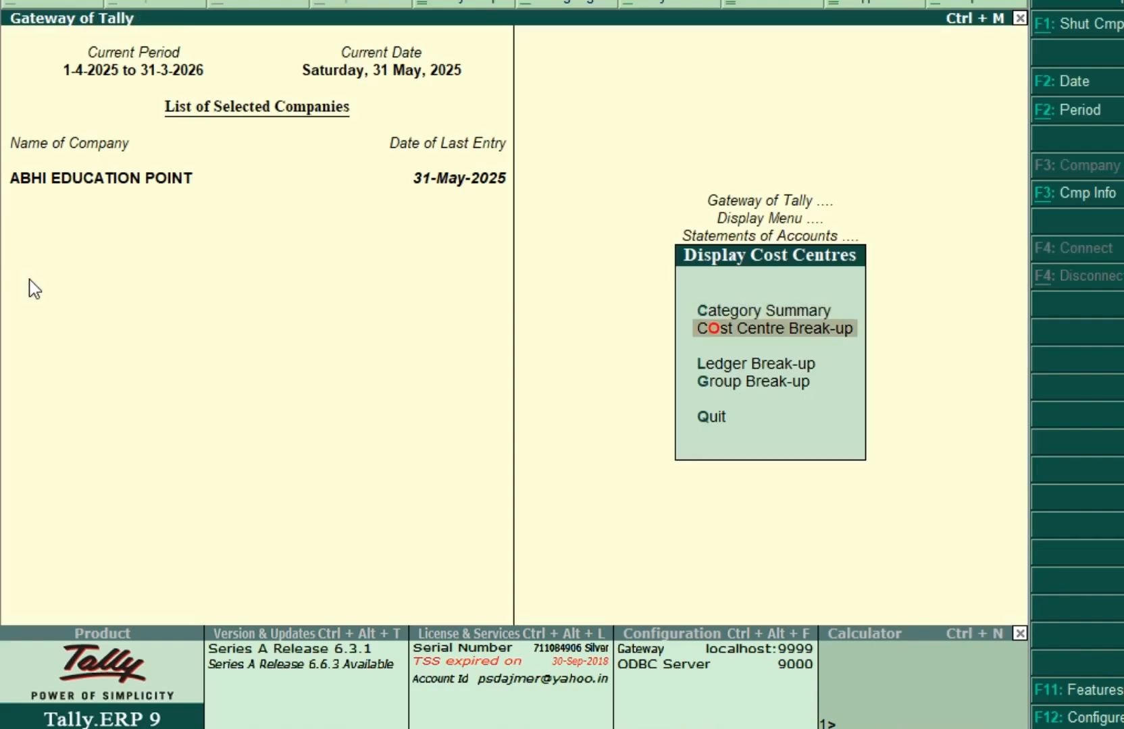
{"action": "key", "text": "Return"}
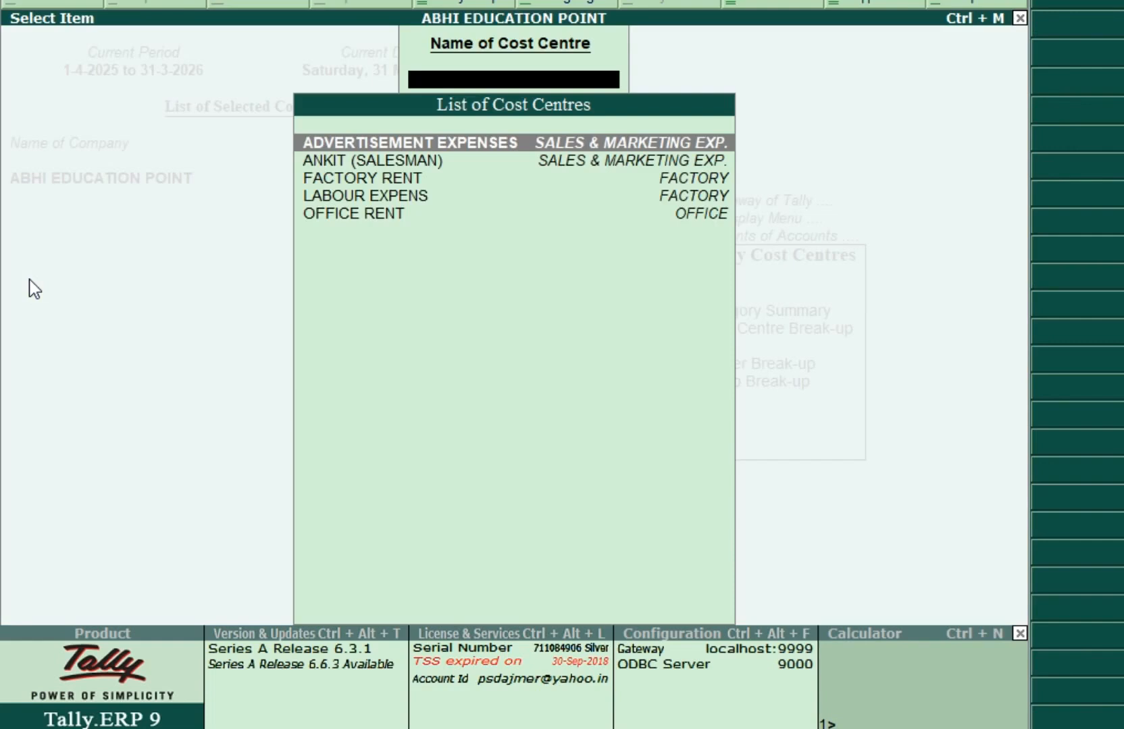
{"action": "key", "text": "Down"}
{"action": "key", "text": "Up"}
{"action": "key", "text": "Return"}
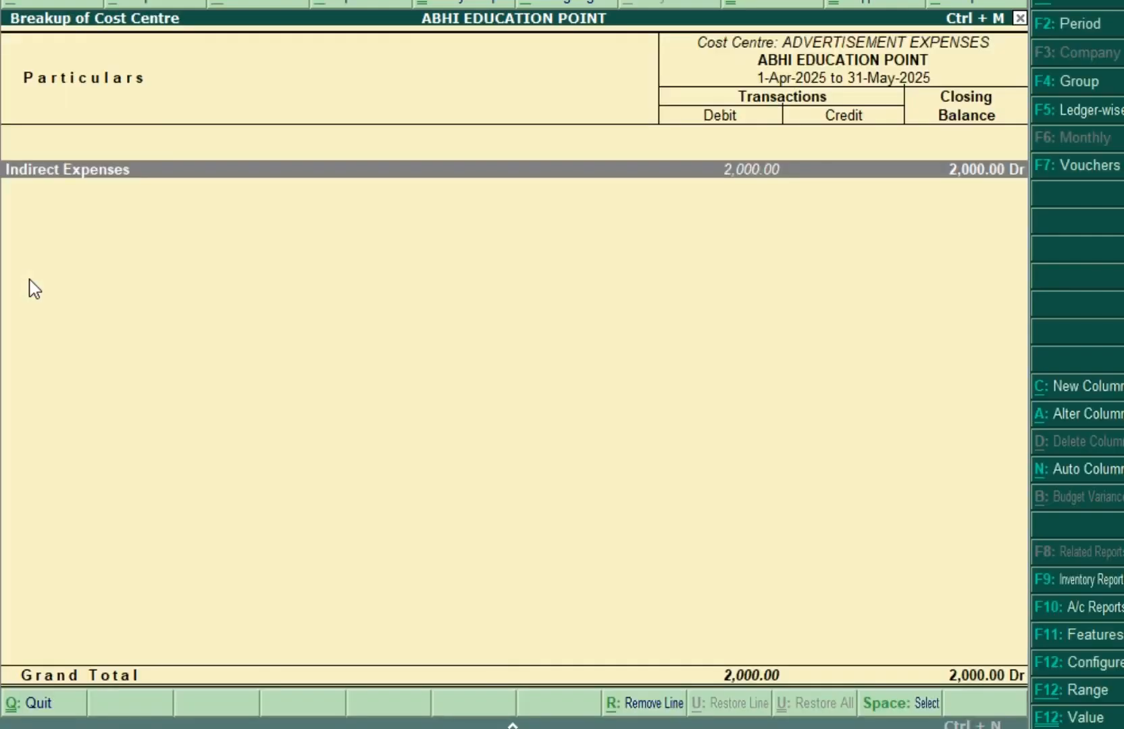
Step: Drill down from Indirect Expenses to the advertisement payment voucher, review its allocation, and return to the ledger-level break-up without altering it
{"action": "key", "text": "Return"}
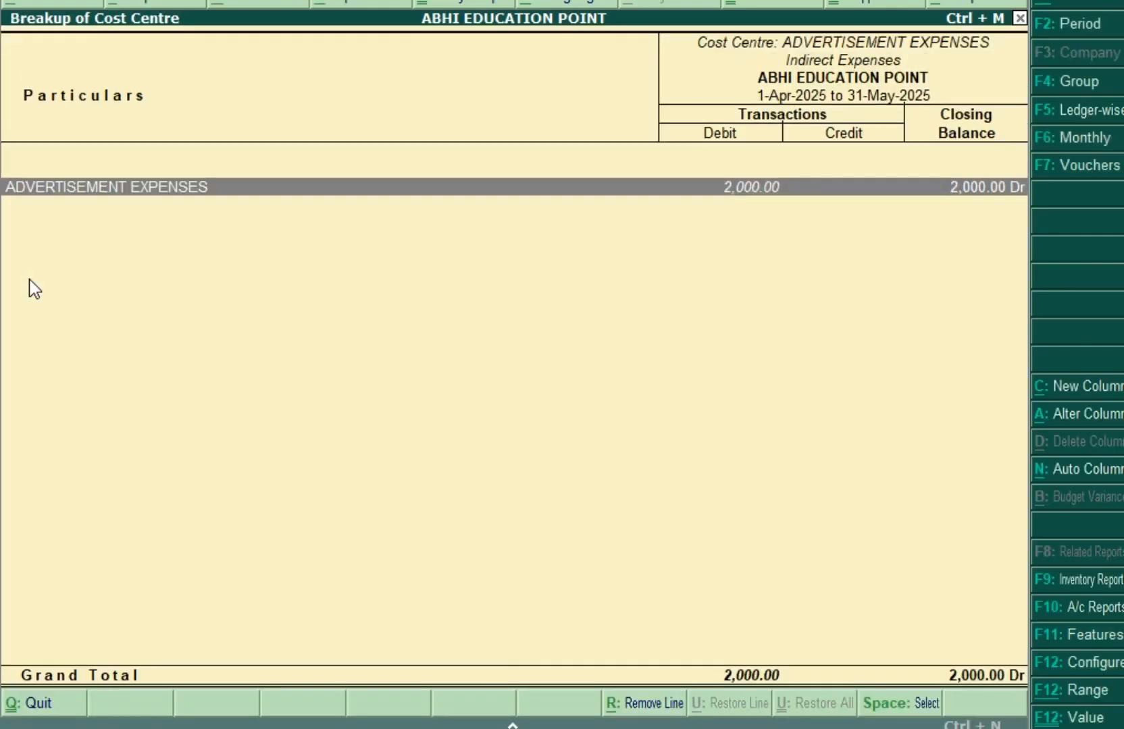
{"action": "key", "text": "Return"}
{"action": "key", "text": "Return"}
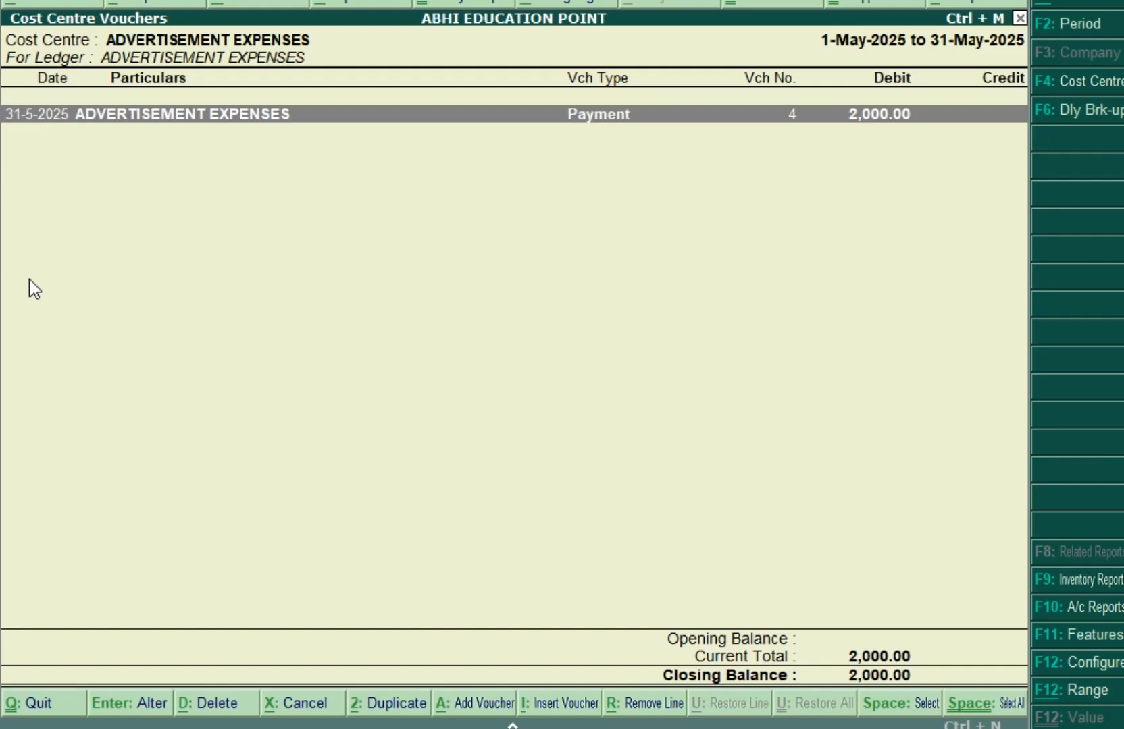
{"action": "key", "text": "Return"}
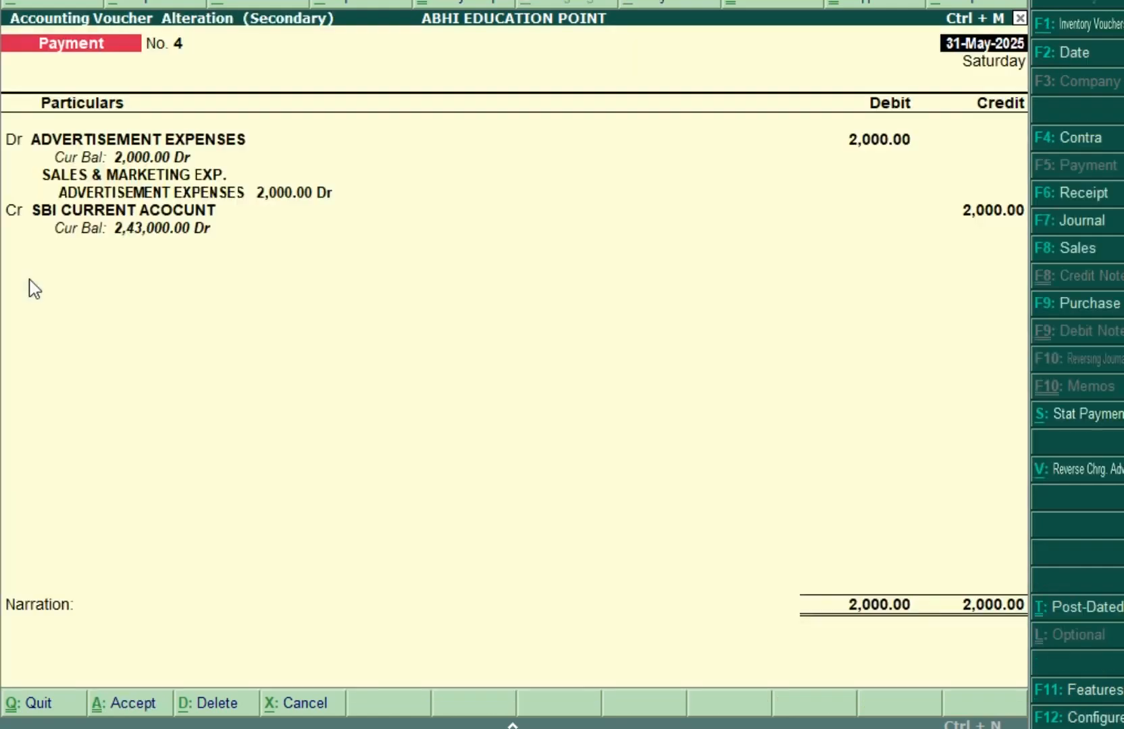
{"action": "key", "text": "Escape"}
{"action": "key", "text": "y"}
{"action": "key", "text": "Escape"}
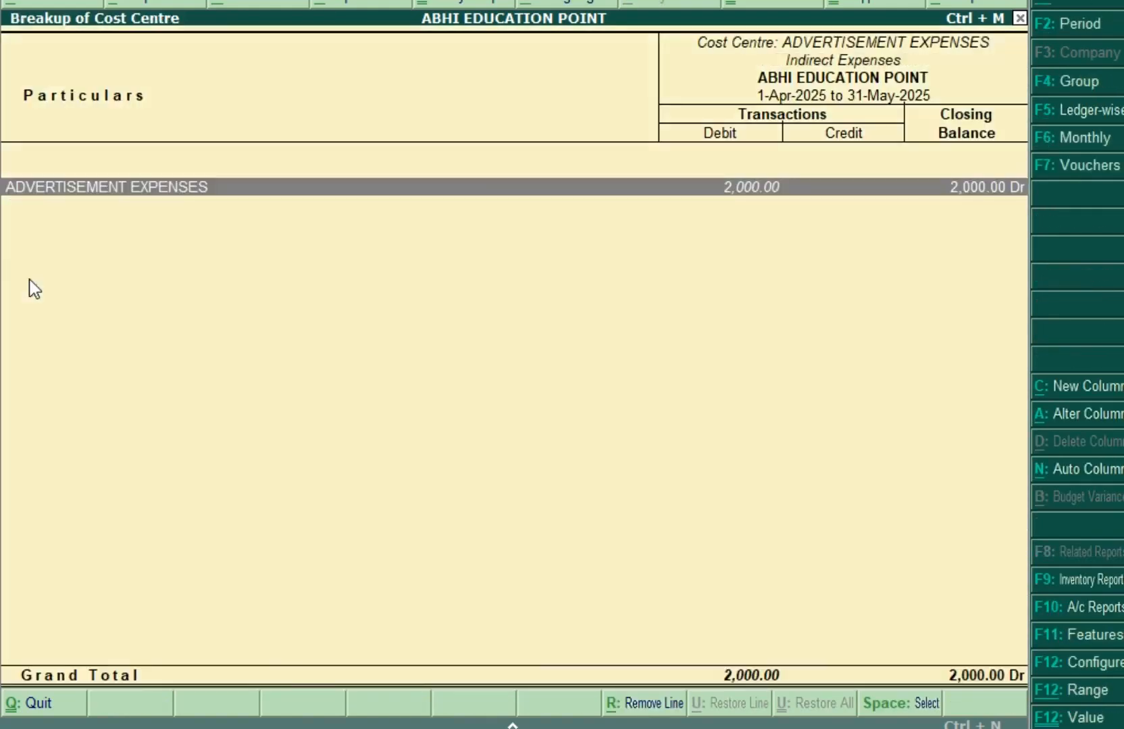
Step: Return to the list of cost centres and display the break-up for the salesman's cost centre
{"action": "key", "text": "Escape"}
{"action": "key", "text": "Escape"}
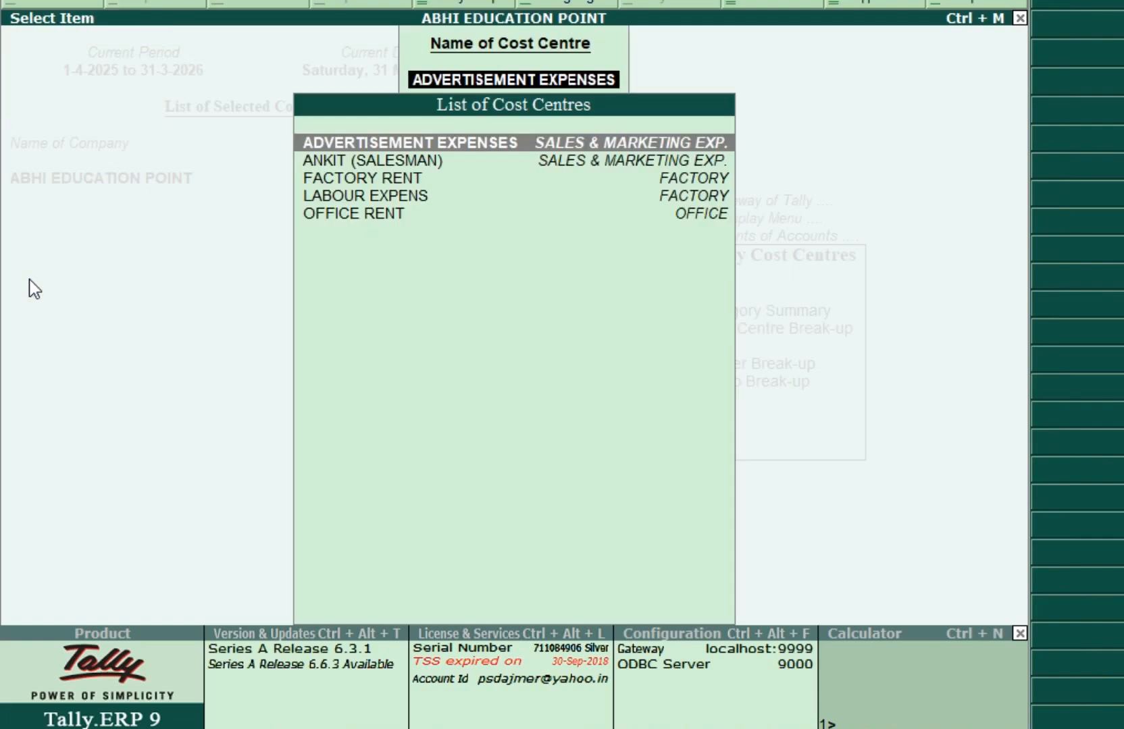
{"action": "key", "text": "Down"}
{"action": "key", "text": "Return"}
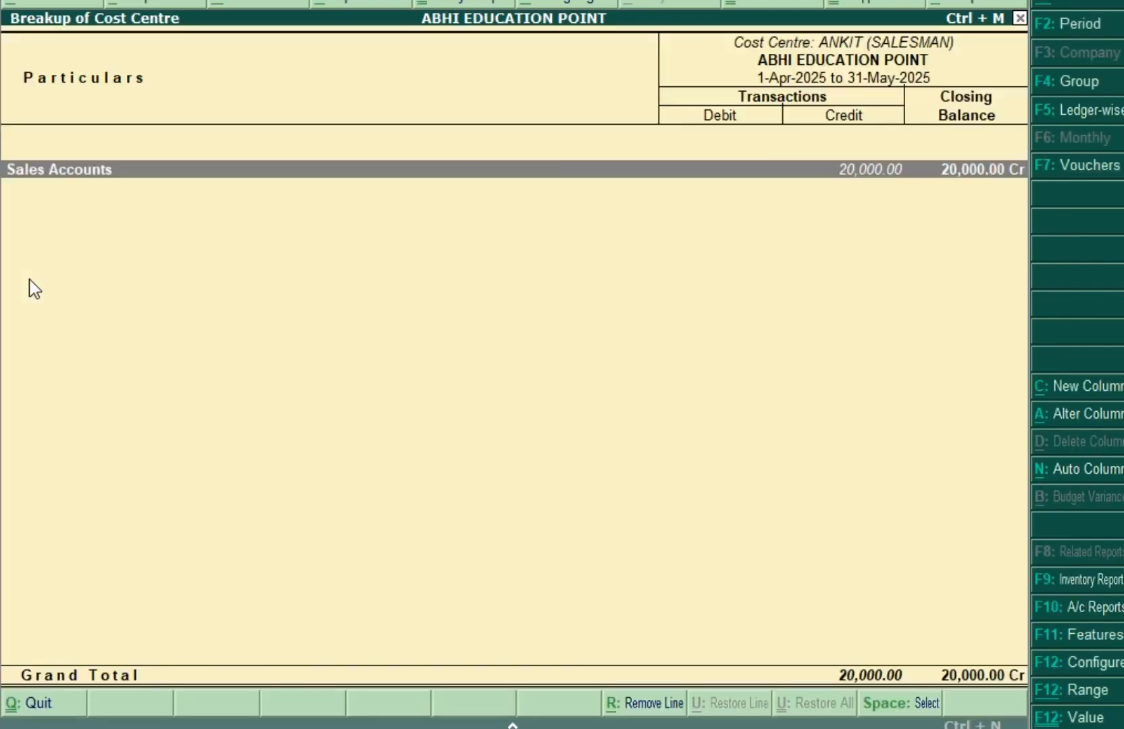
Step: Drill down from Sales Accounts to the April LOCAL SALES @ 18% sales voucher, and return to the list of cost centres
{"action": "key", "text": "Return"}
{"action": "key", "text": "Return"}
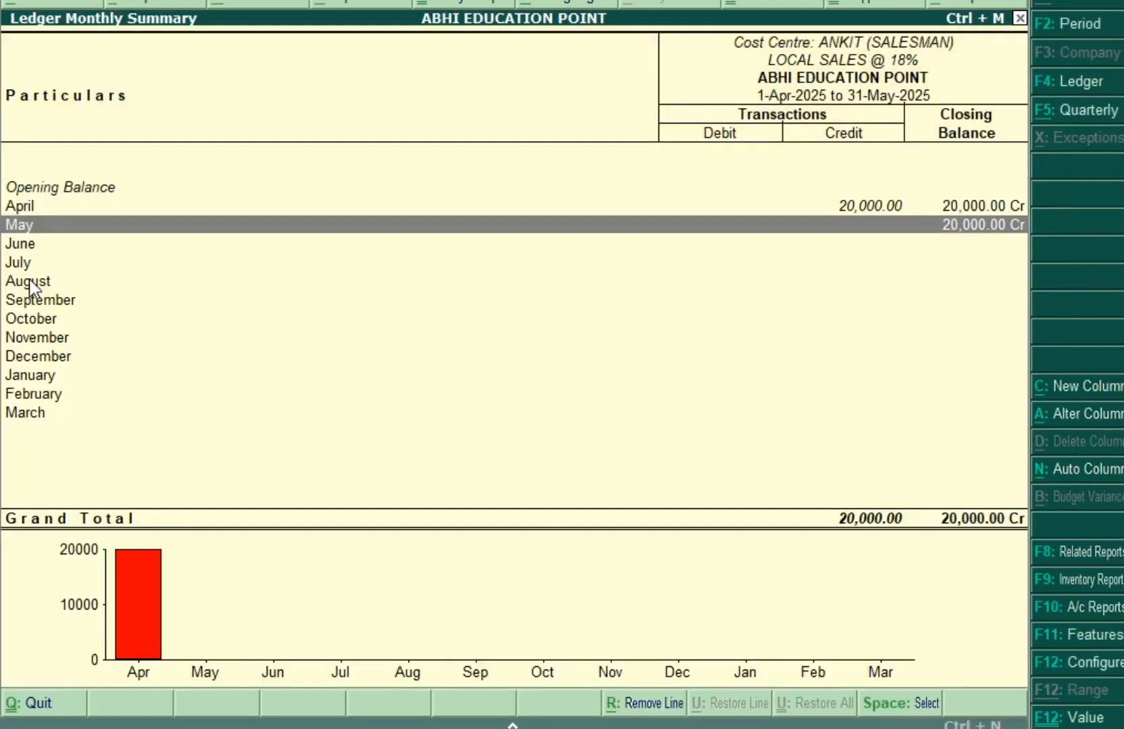
{"action": "key", "text": "Up"}
{"action": "key", "text": "Return"}
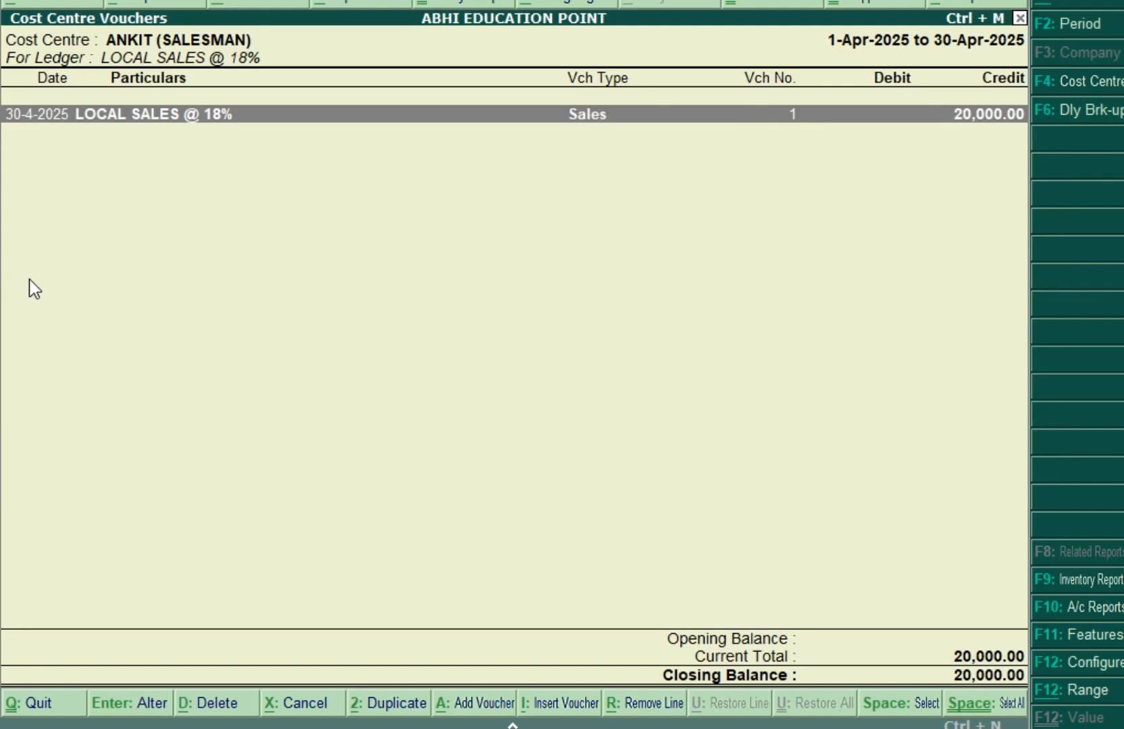
{"action": "key", "text": "Return"}
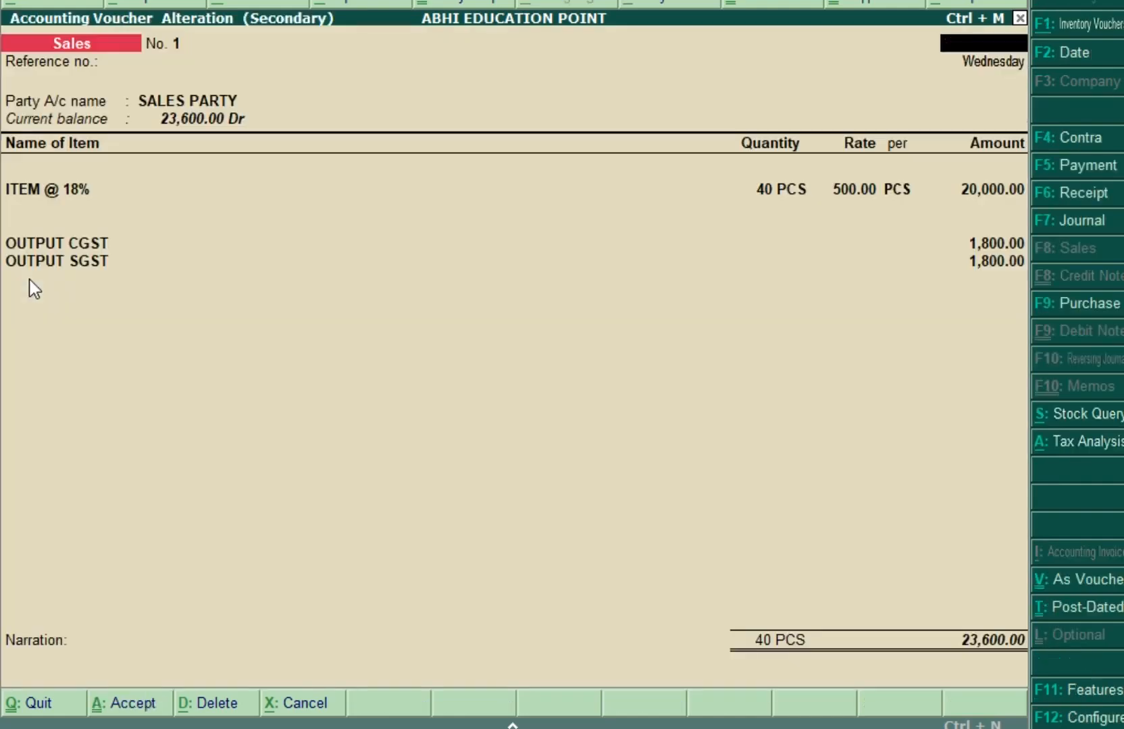
{"action": "key", "text": "Escape"}
{"action": "key", "text": "Escape"}
{"action": "key", "text": "Escape"}
{"action": "key", "text": "Escape"}
{"action": "key", "text": "Escape"}
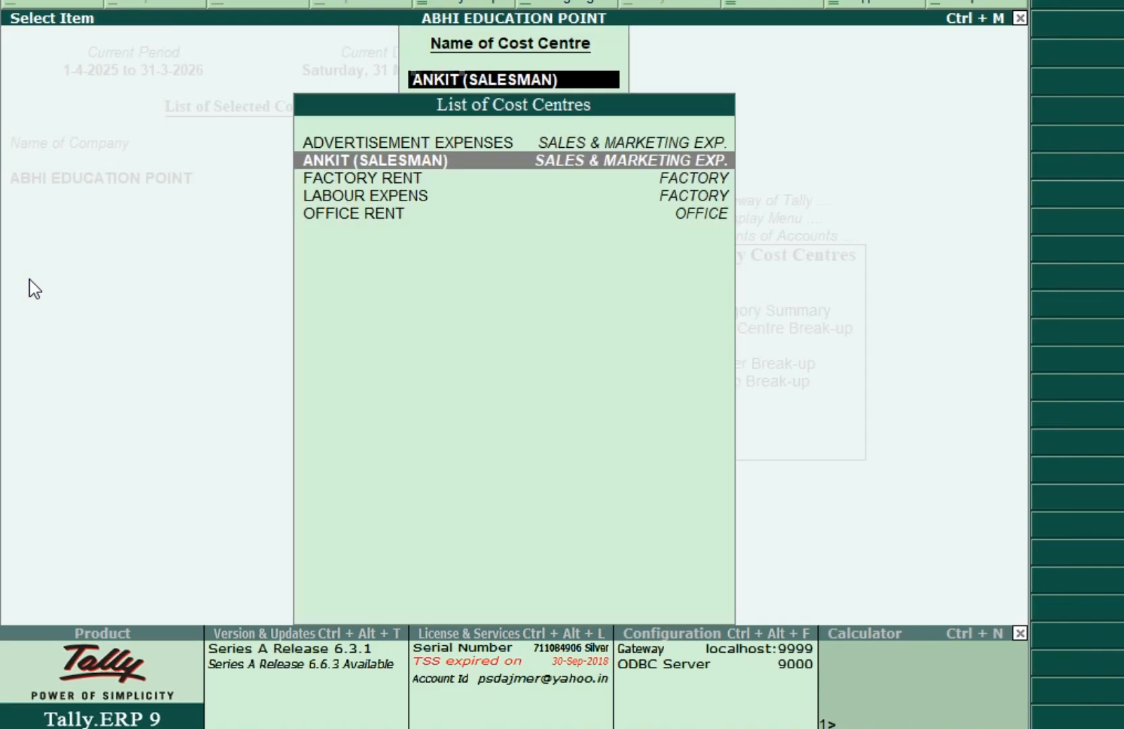
Step: Display the FACTORY RENT break-up and drill down through Indirect Expenses and RENT to its April vouchers
{"action": "key", "text": "Down"}
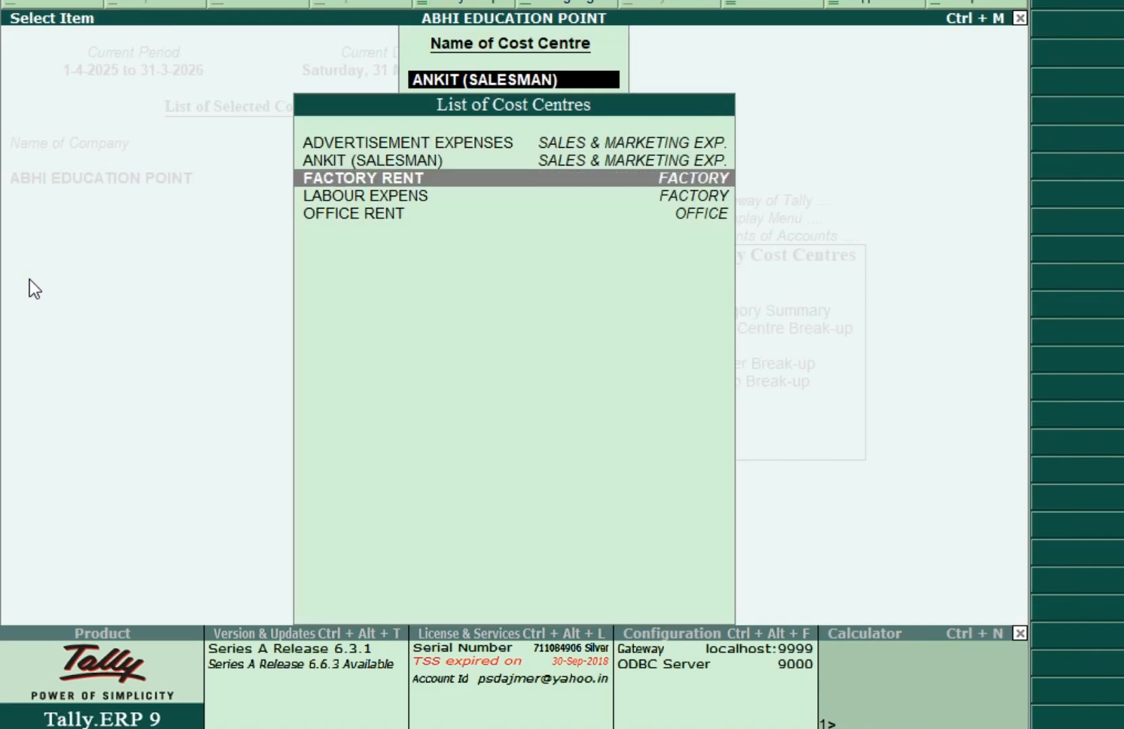
{"action": "key", "text": "Return"}
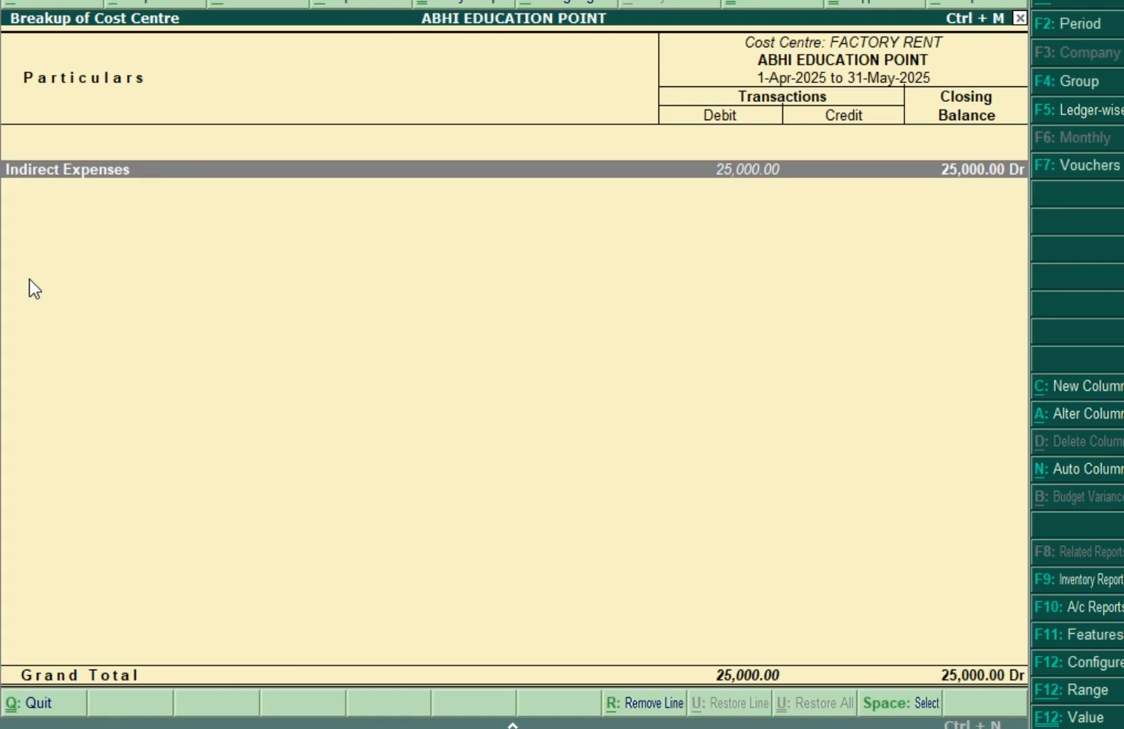
{"action": "key", "text": "Return"}
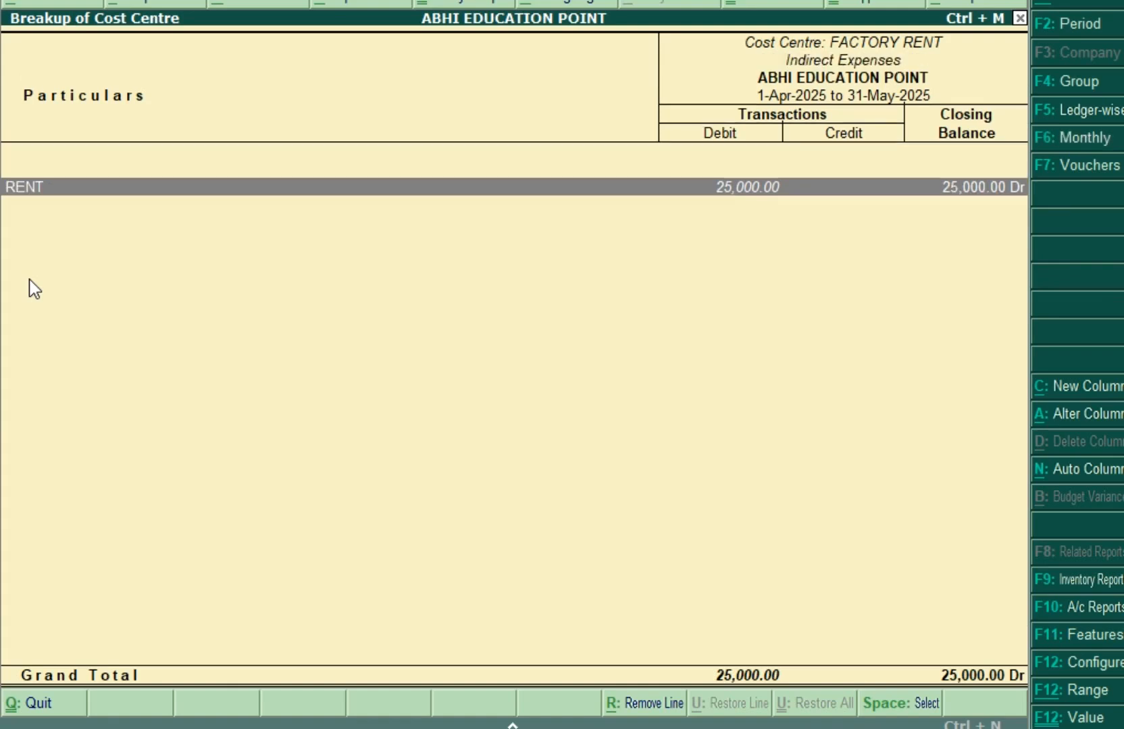
{"action": "key", "text": "Return"}
{"action": "key", "text": "Up"}
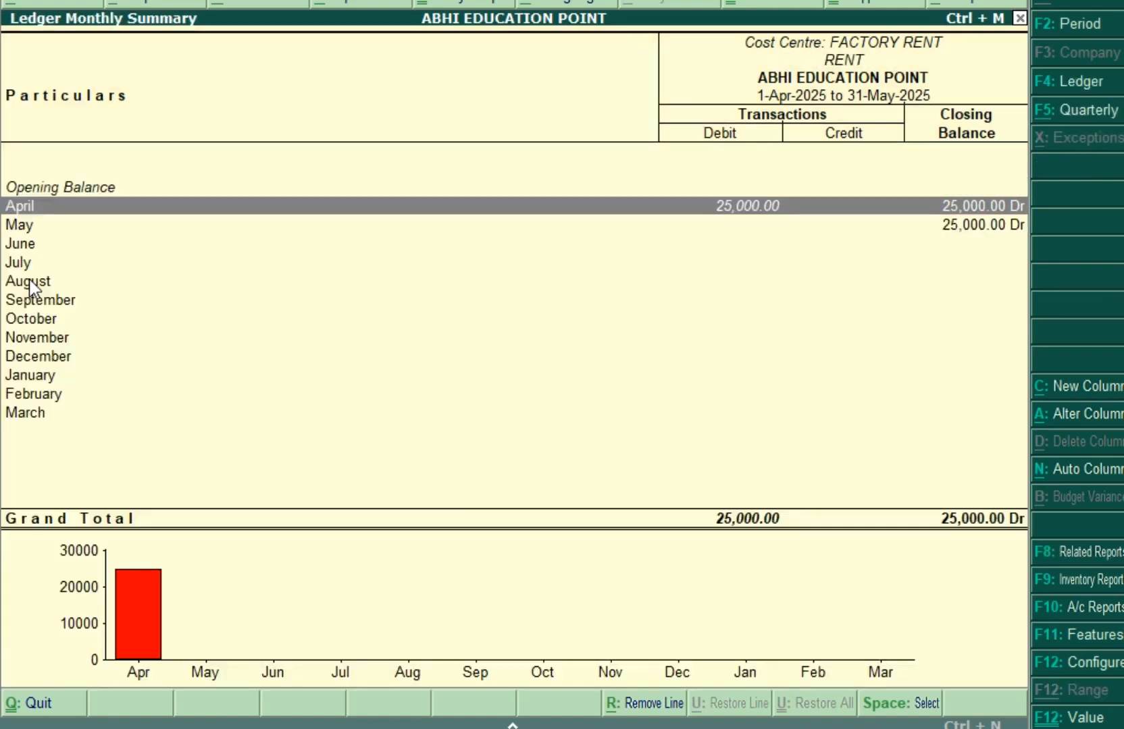
{"action": "key", "text": "Return"}
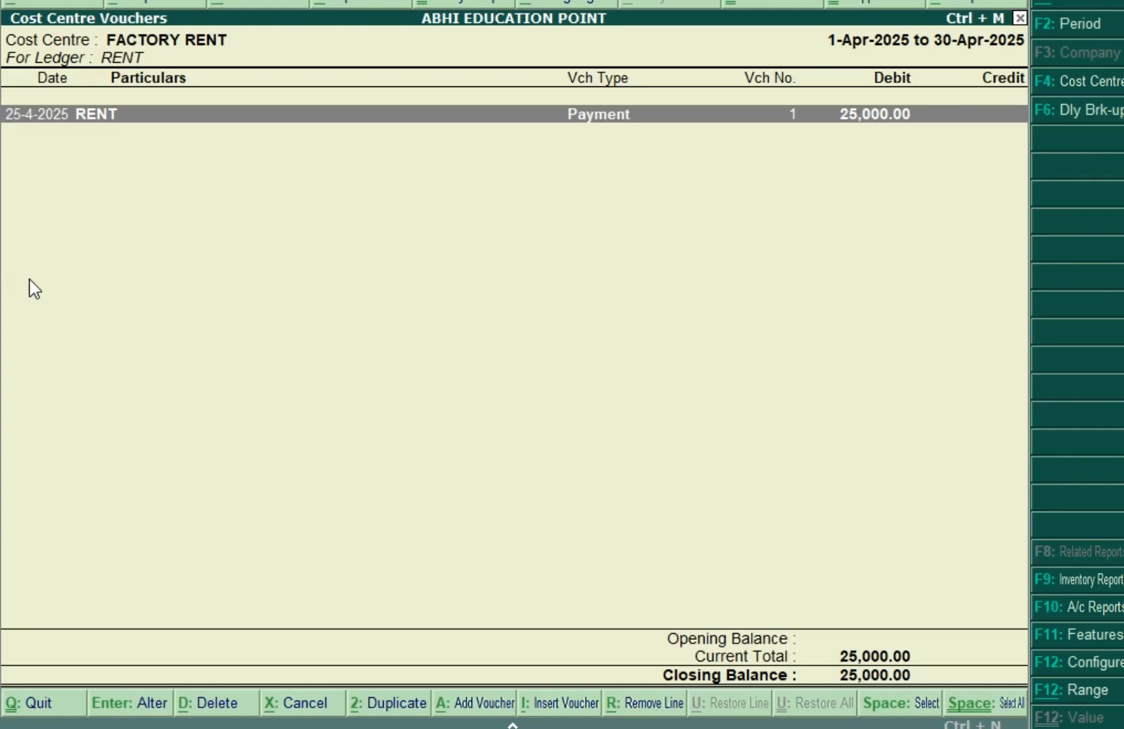
Step: View the factory rent payment voucher without altering it and return to the list of cost centres
{"action": "key", "text": "Return"}
{"action": "key", "text": "Escape"}
{"action": "key", "text": "Return"}
{"action": "key", "text": "Escape"}
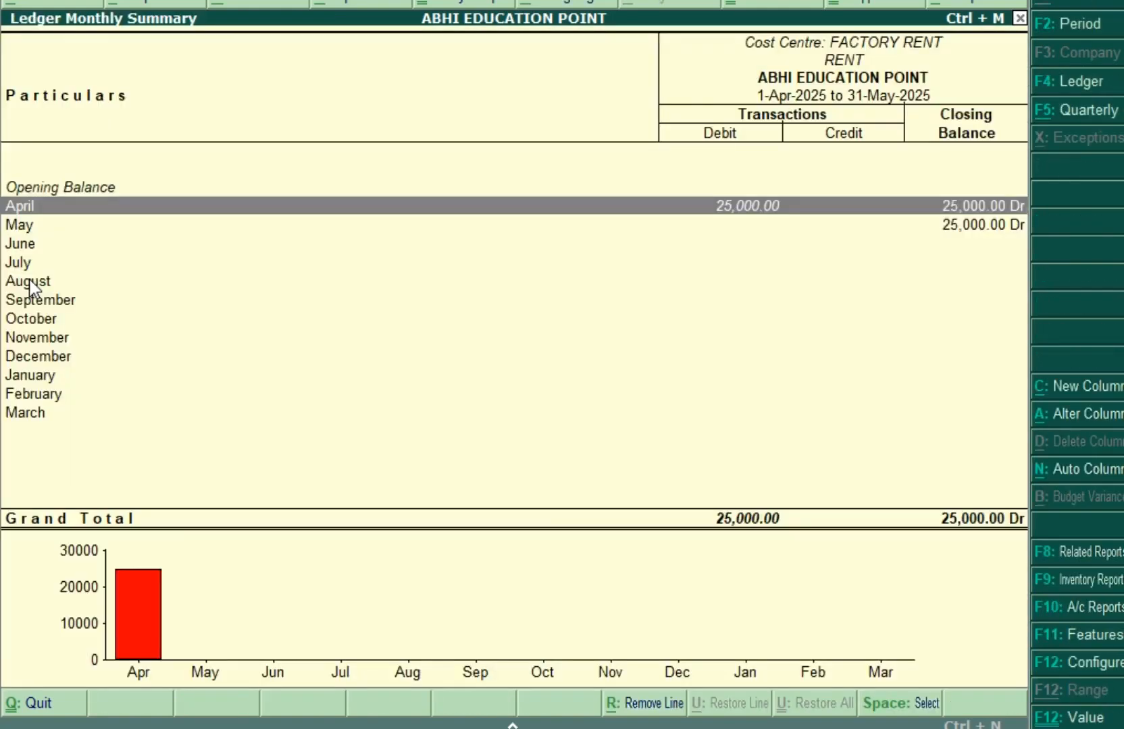
{"action": "key", "text": "Escape"}
{"action": "key", "text": "Escape"}
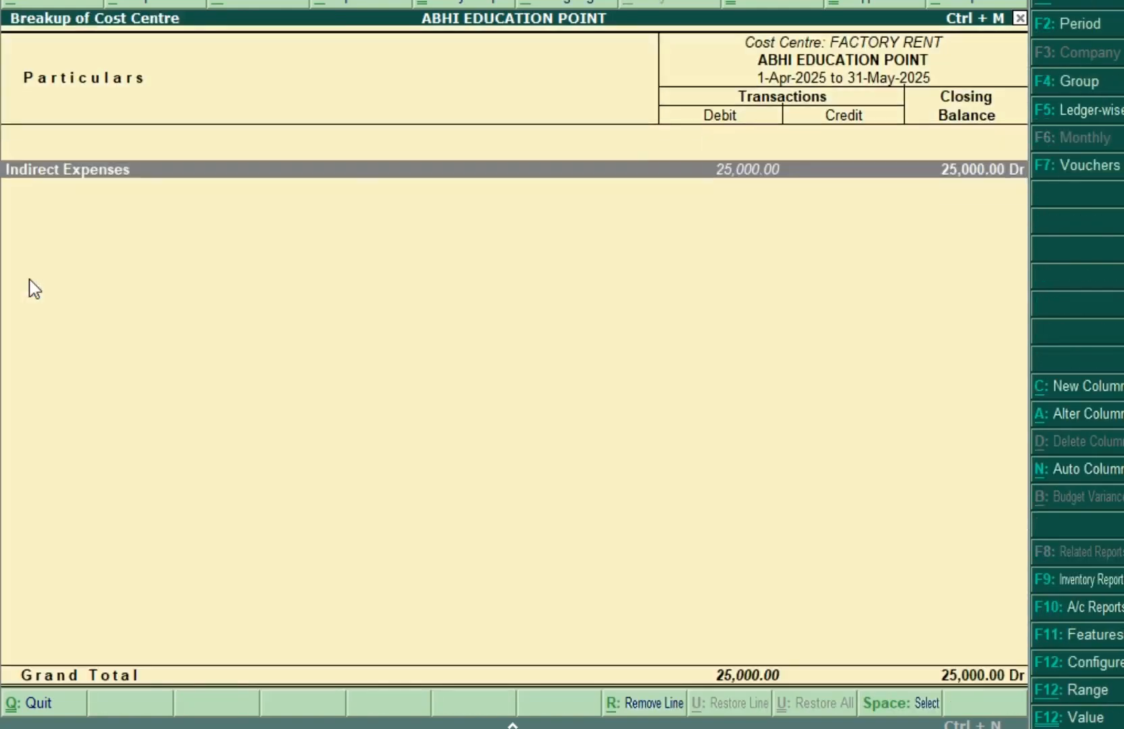
{"action": "key", "text": "Escape"}
Step: Display the LABOUR EXPENS break-up and drill down through LABOUR CHARGES to its May payment voucher
{"action": "key", "text": "Return"}
{"action": "key", "text": "Down"}
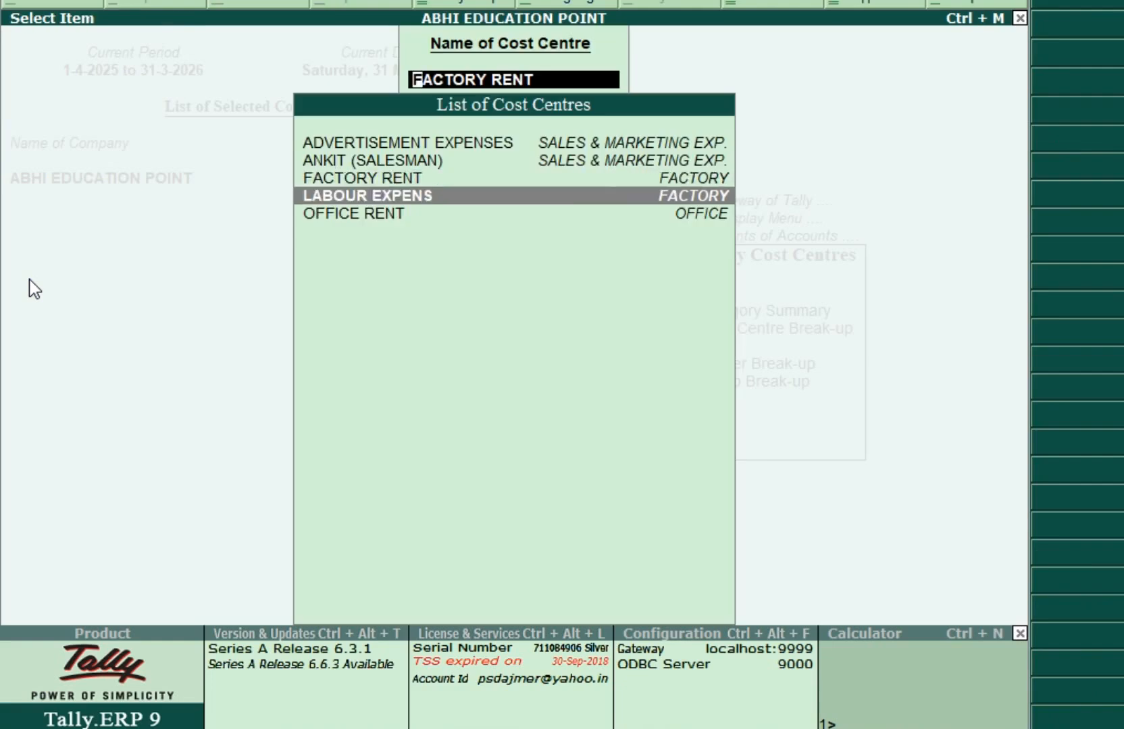
{"action": "key", "text": "Return"}
{"action": "key", "text": "Return"}
{"action": "key", "text": "Return"}
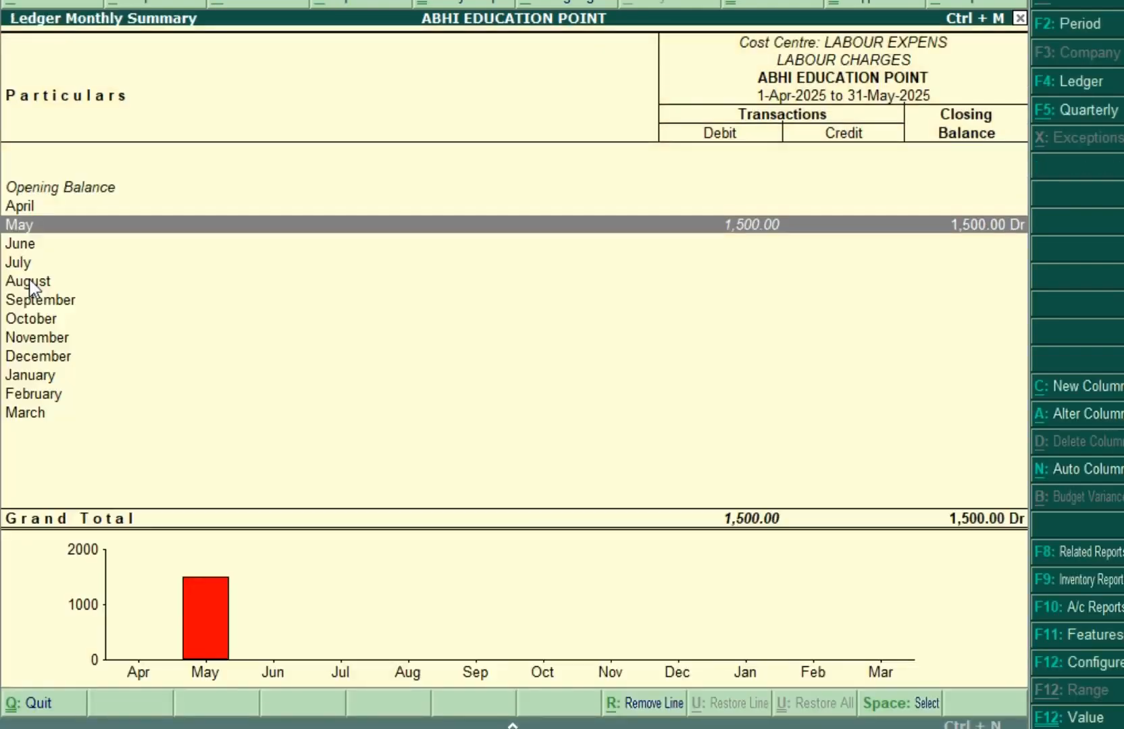
{"action": "key", "text": "Return"}
{"action": "key", "text": "Return"}
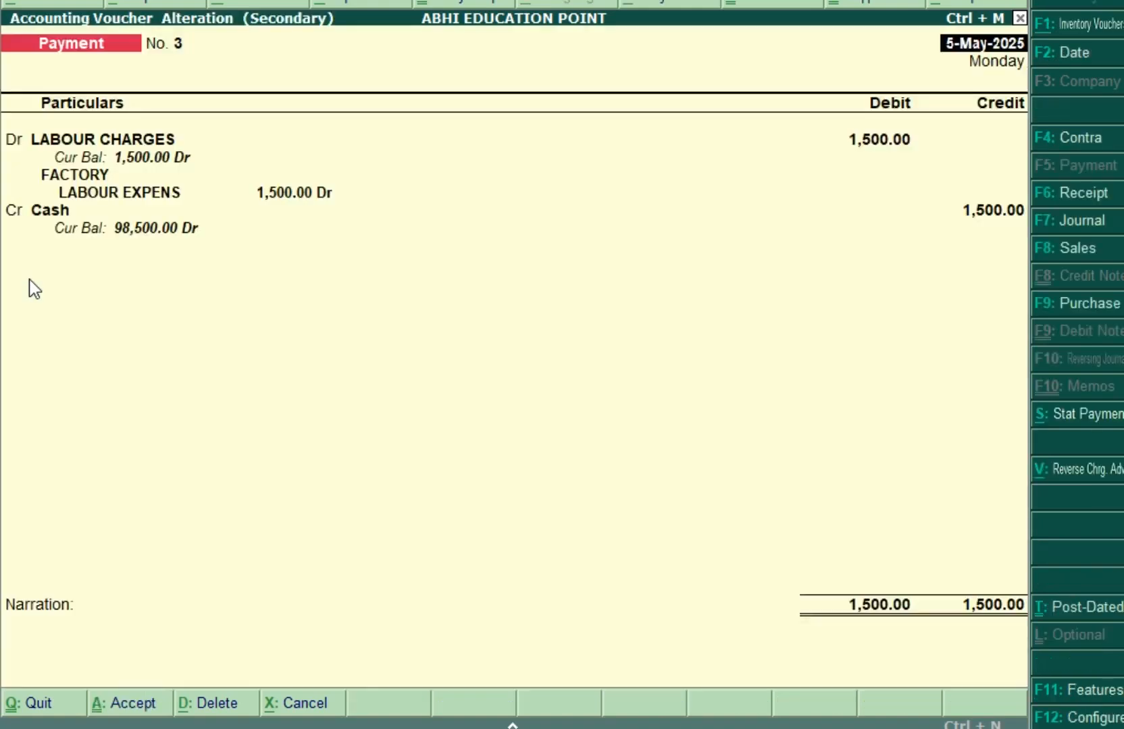
Step: Leave the labour charges payment voucher without altering it and return to the group-level LABOUR EXPENS break-up
{"action": "key", "text": "Escape"}
{"action": "key", "text": "y"}
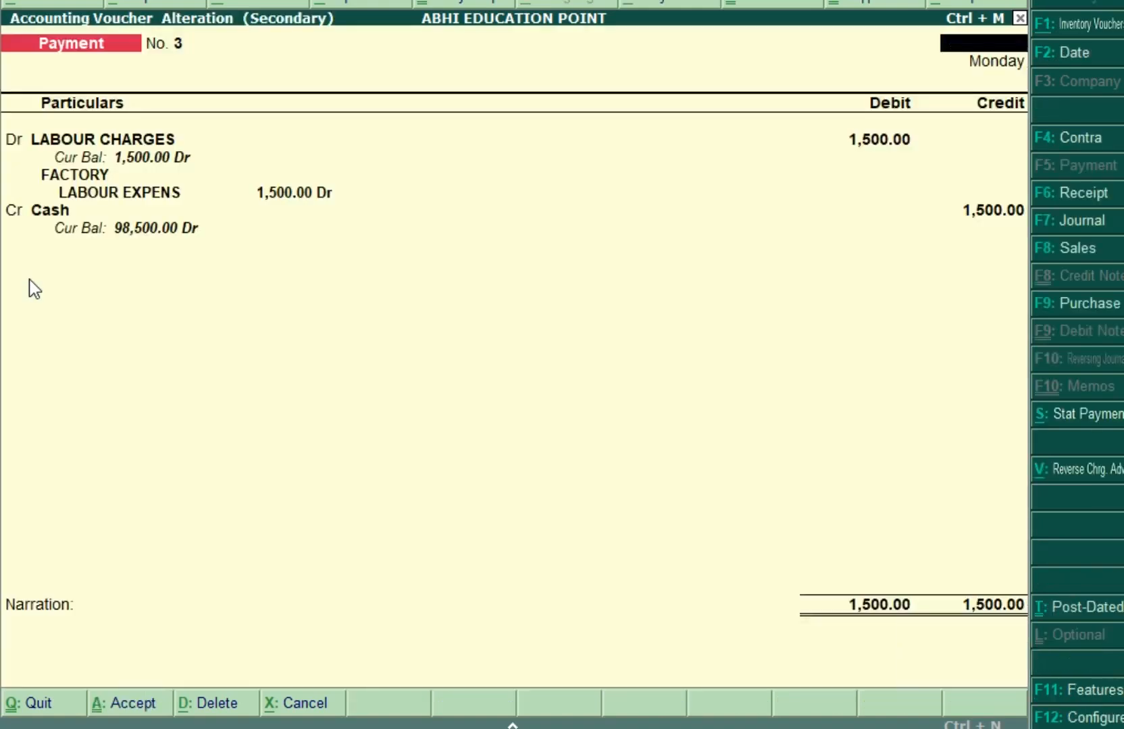
{"action": "key", "text": "Escape"}
{"action": "key", "text": "Escape"}
{"action": "key", "text": "Escape"}
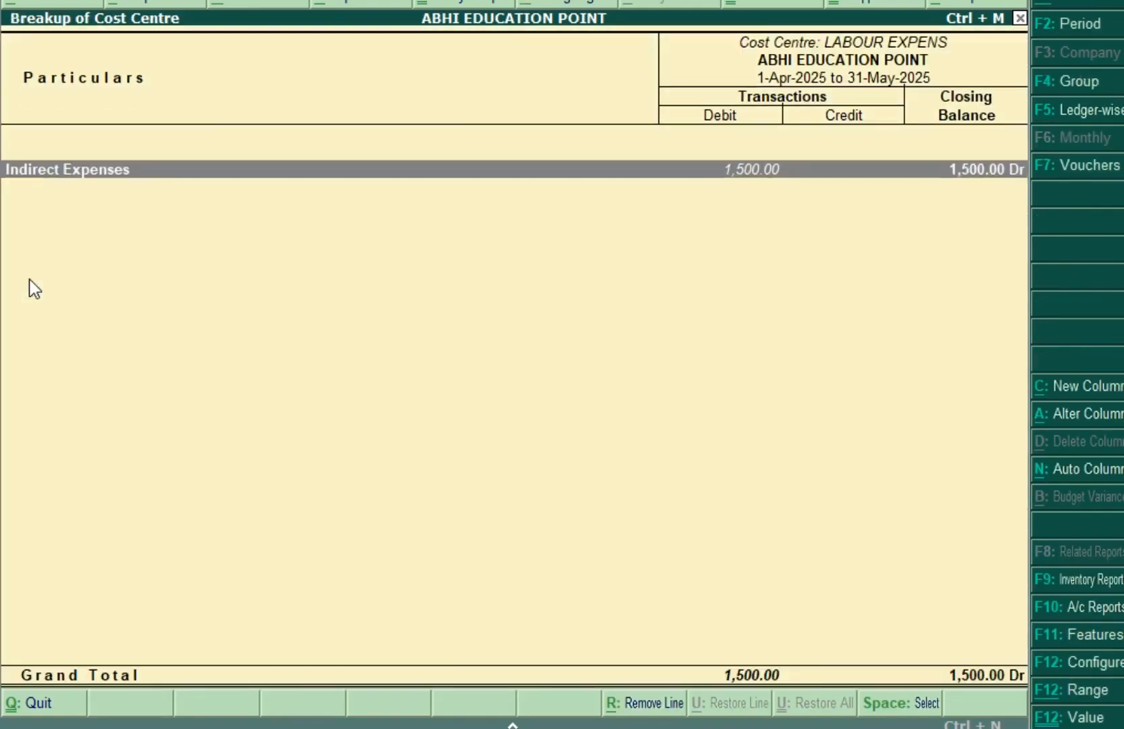
Step: Switch the break-up to OFFICE RENT and drill down through Indirect Expenses to April in RENT's monthly summary
{"action": "key", "text": "F4"}
{"action": "key", "text": "Down"}
{"action": "key", "text": "Return"}
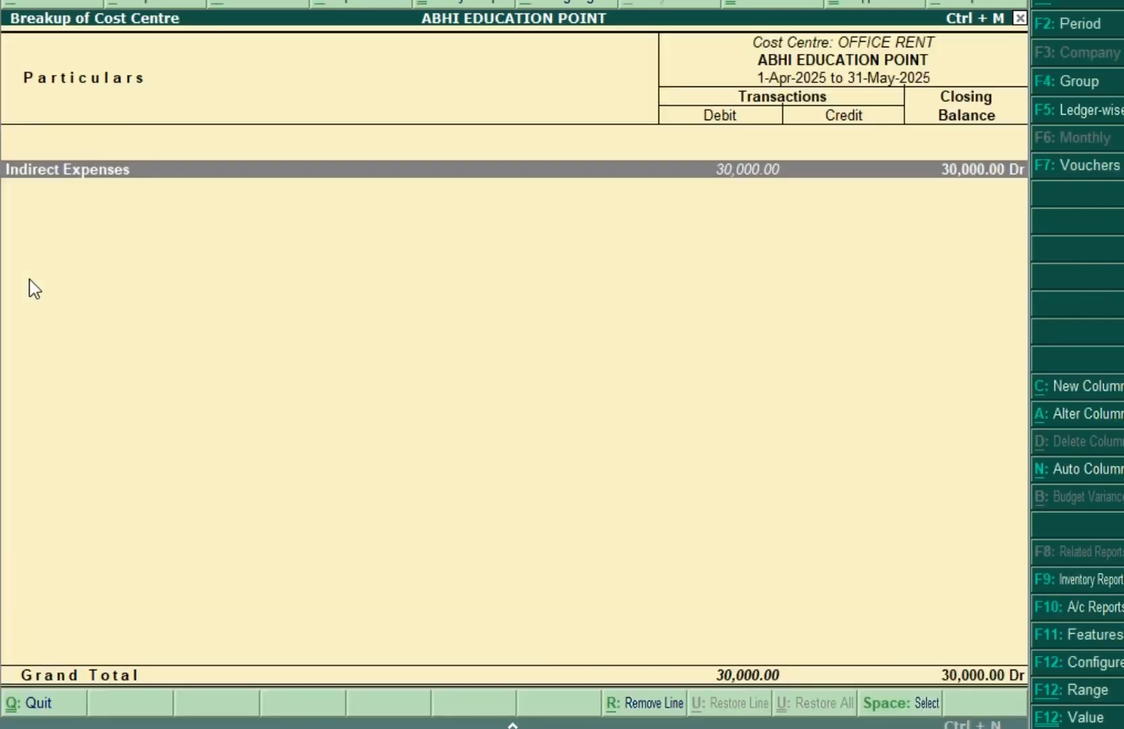
{"action": "key", "text": "Return"}
{"action": "key", "text": "Return"}
{"action": "key", "text": "Up"}
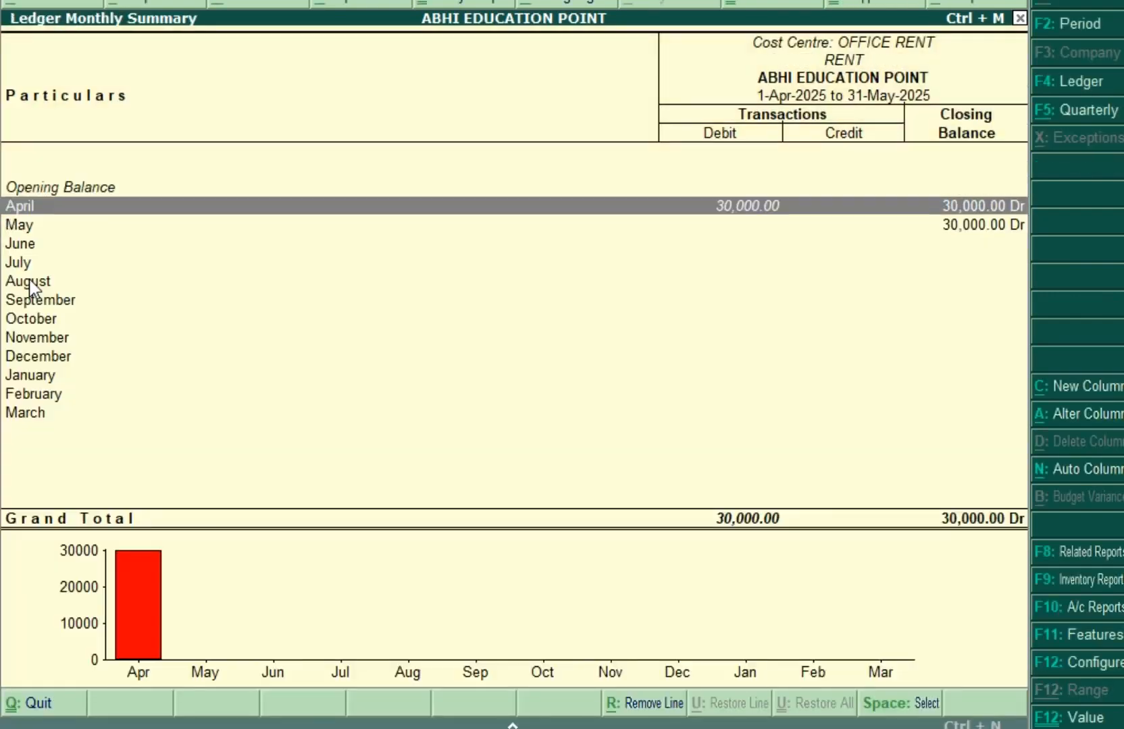
Step: Open the office rent payment voucher and review its cost centre allocation and the bank allocation for SBI CURRENT ACOCUNT
{"action": "key", "text": "Return"}
{"action": "key", "text": "Return"}
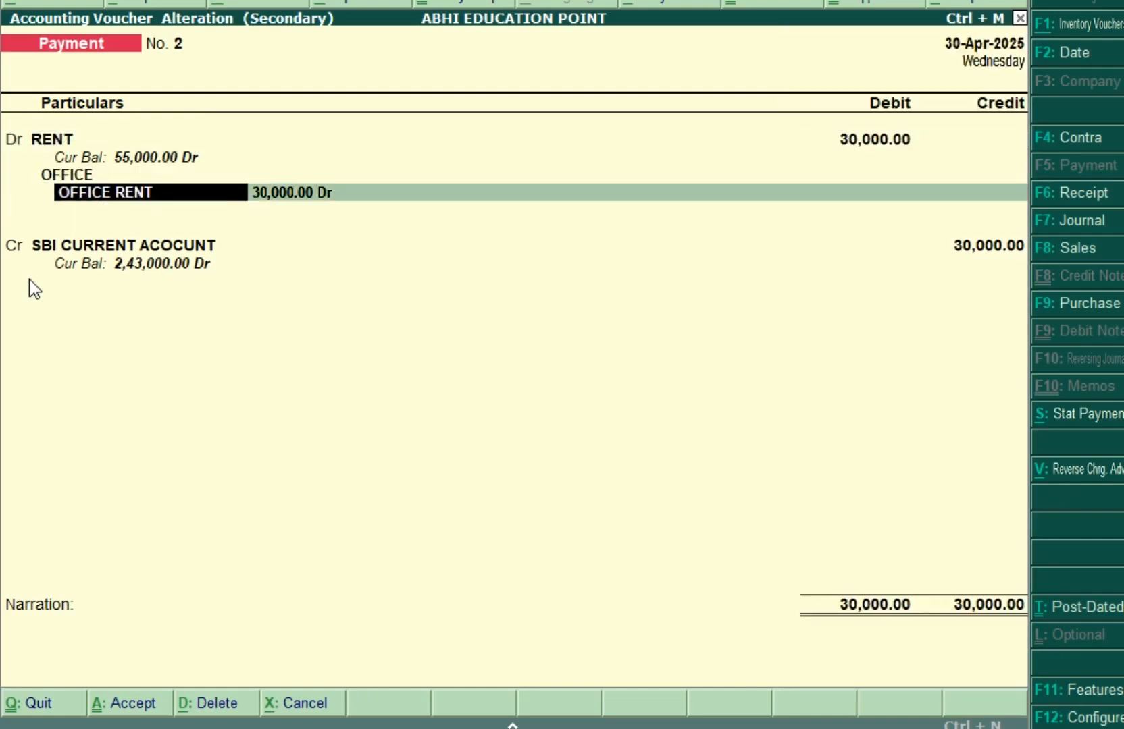
{"action": "key", "text": "Return"}
{"action": "key", "text": "Return"}
{"action": "key", "text": "Return"}
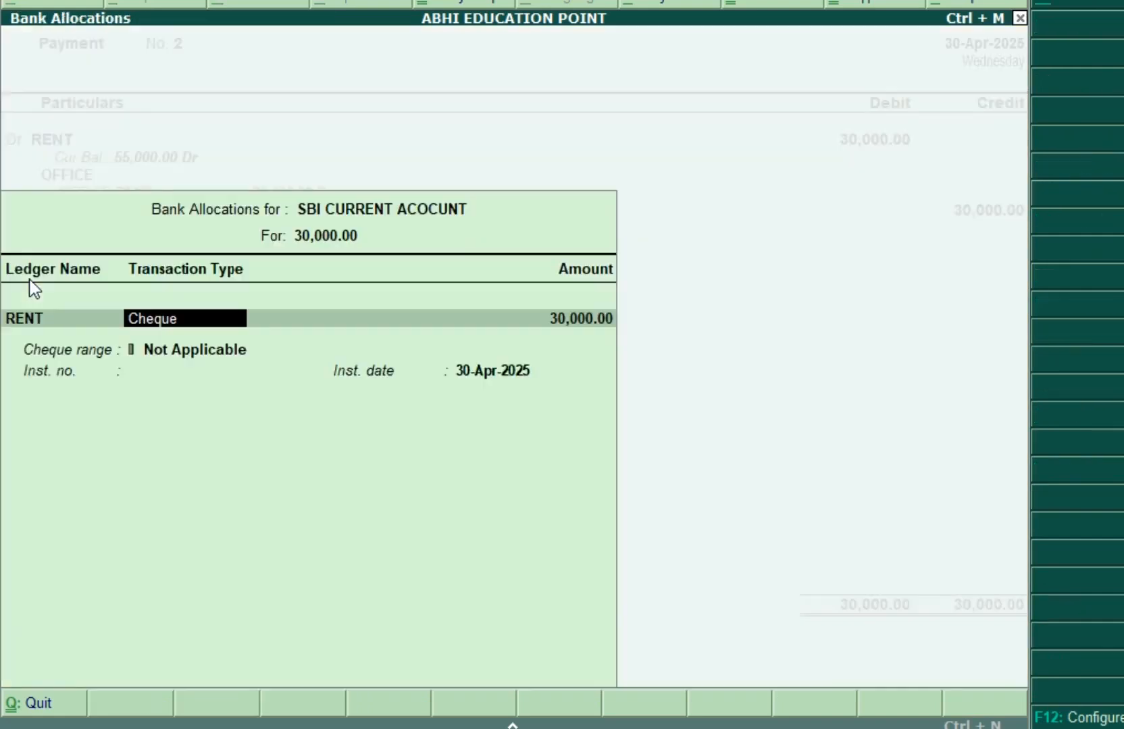
Step: Leave the office rent voucher without saving changes and return to the choice of cost centre reports
{"action": "key", "text": "Escape"}
{"action": "key", "text": "y"}
{"action": "key", "text": "Escape"}
{"action": "key", "text": "y"}
{"action": "key", "text": "Escape"}
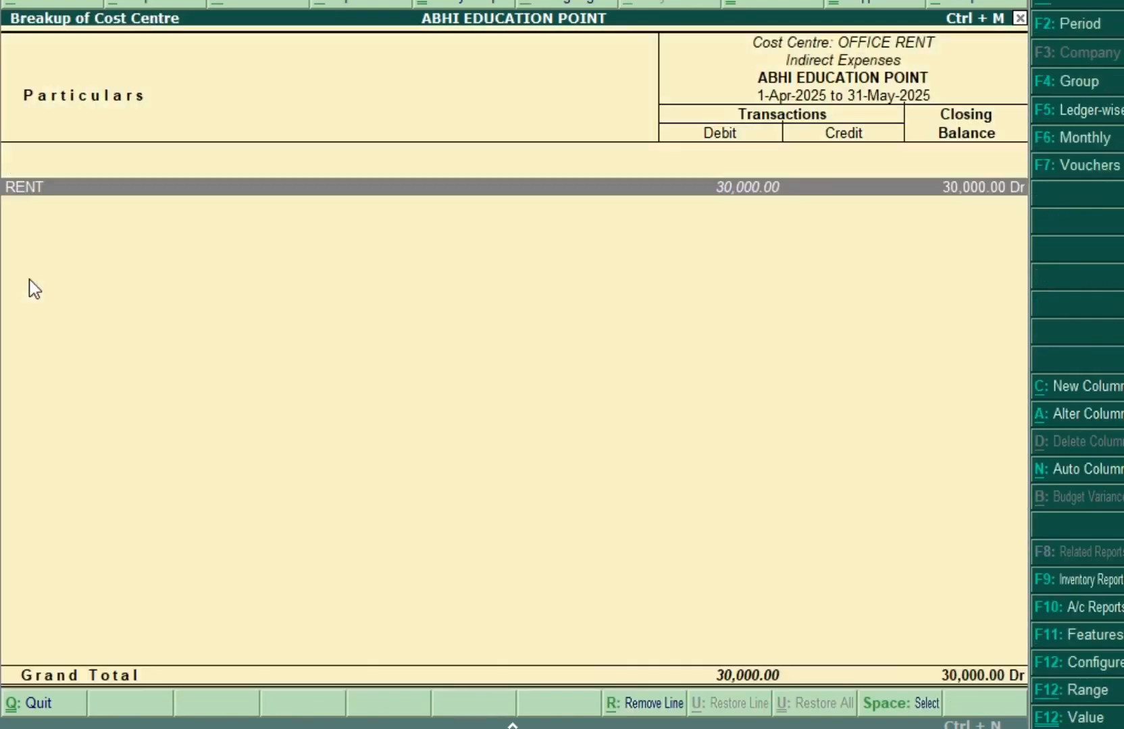
{"action": "key", "text": "Escape"}
{"action": "key", "text": "Escape"}
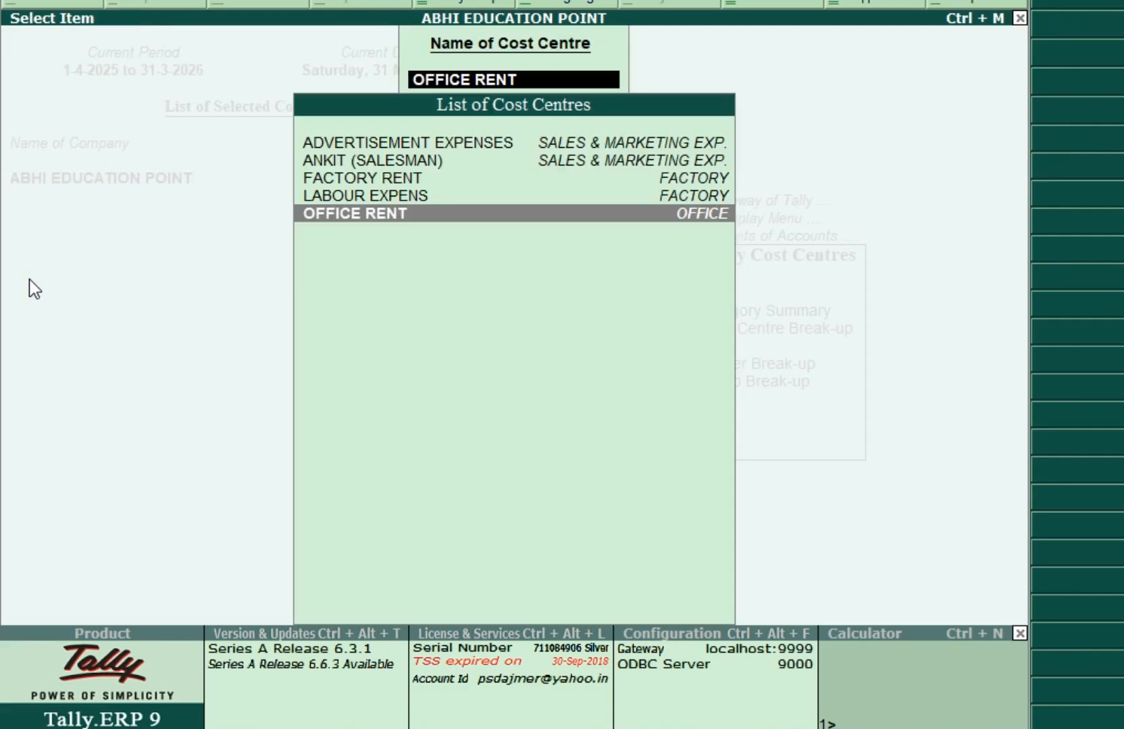
{"action": "key", "text": "Escape"}
Step: Display the cost centres' Ledger Break-up report for the RENT ledger
{"action": "key", "text": "Up"}
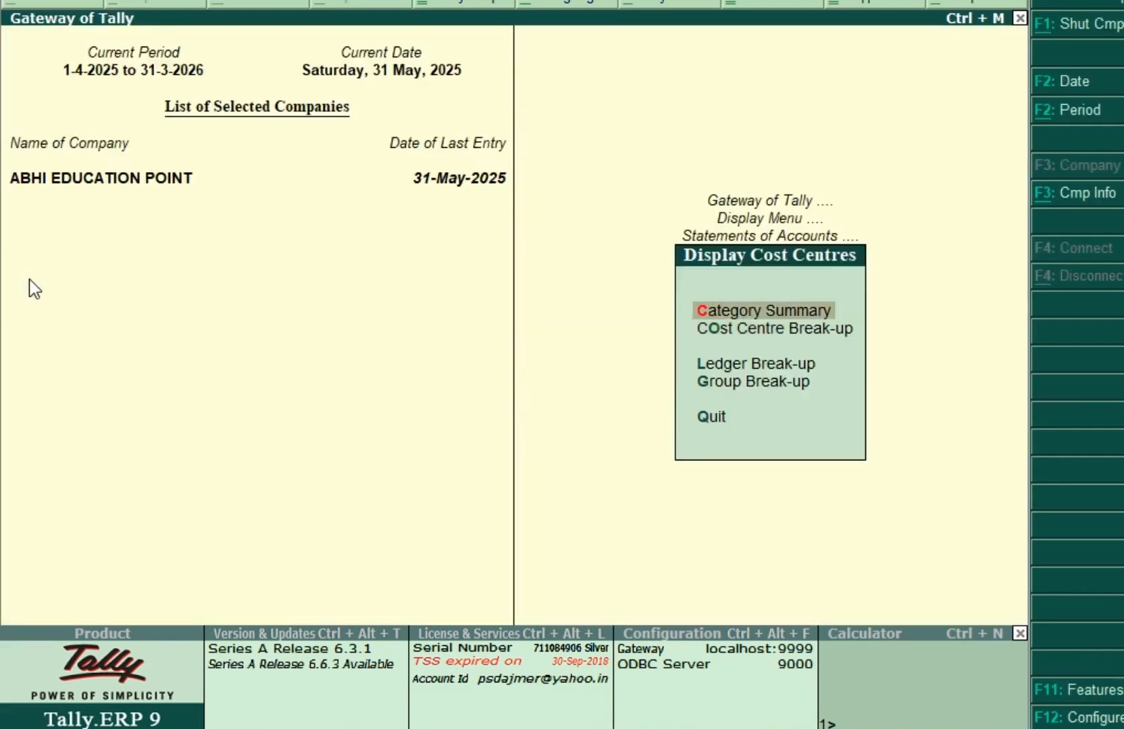
{"action": "key", "text": "Down"}
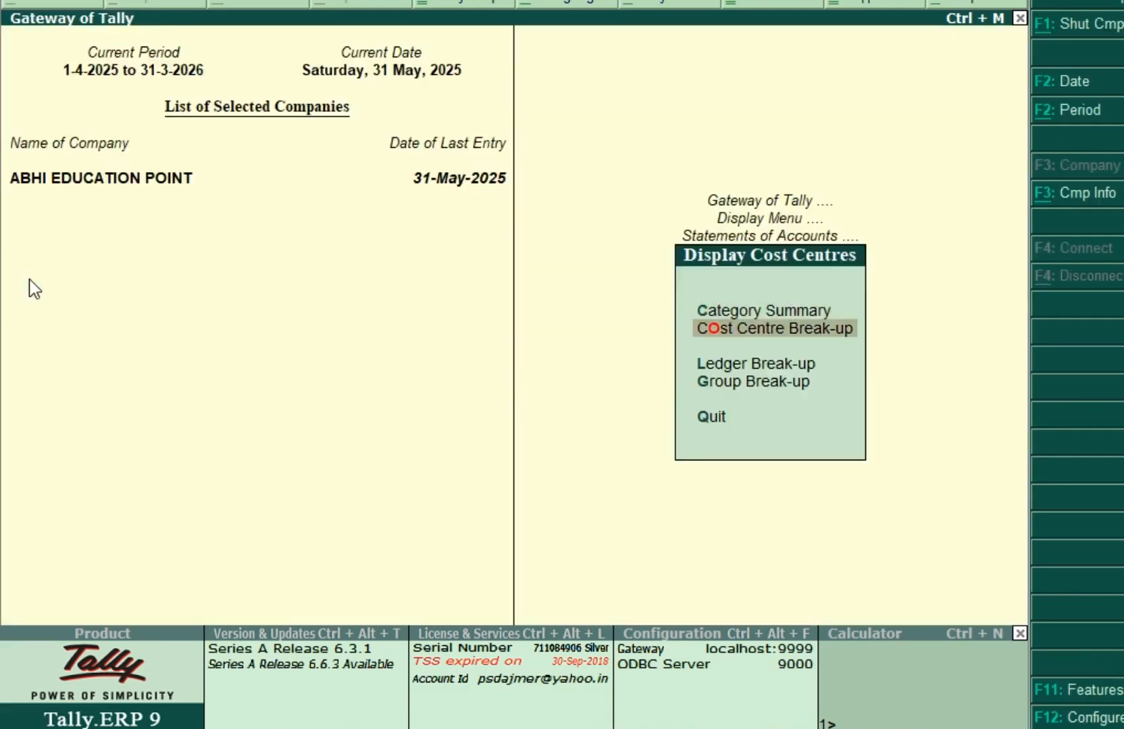
{"action": "key", "text": "Down"}
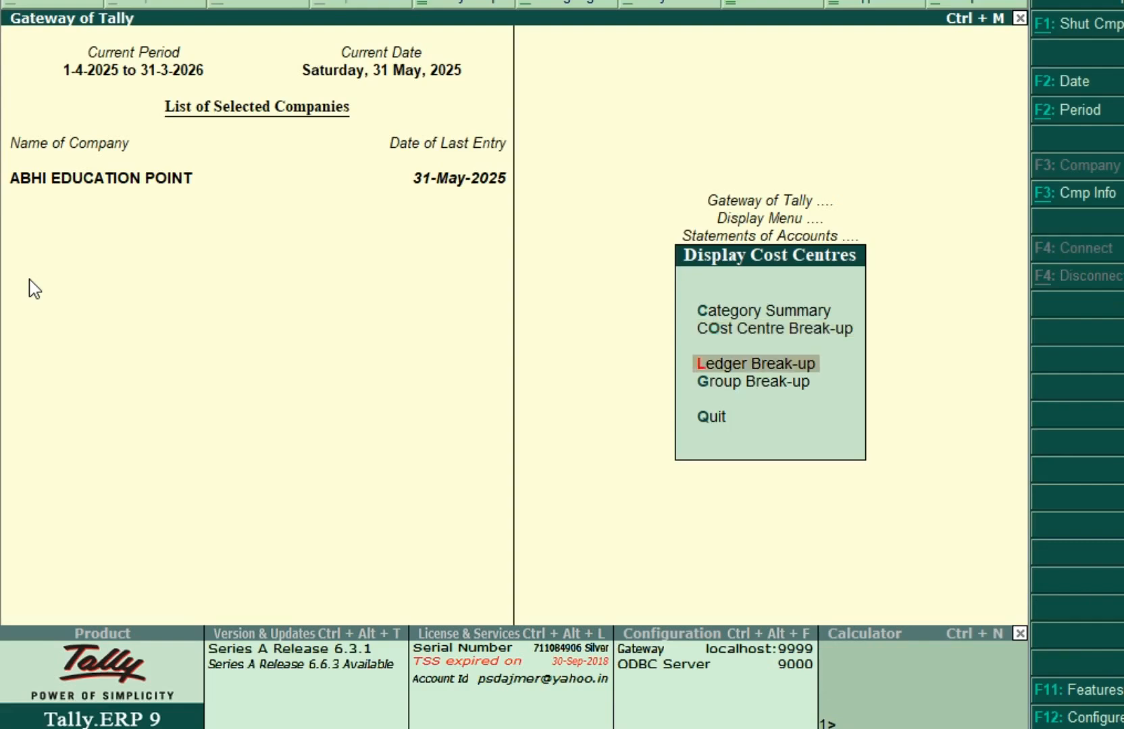
{"action": "key", "text": "Return"}
{"action": "key", "text": "Down"}
{"action": "key", "text": "Down"}
{"action": "key", "text": "Down"}
{"action": "key", "text": "Down"}
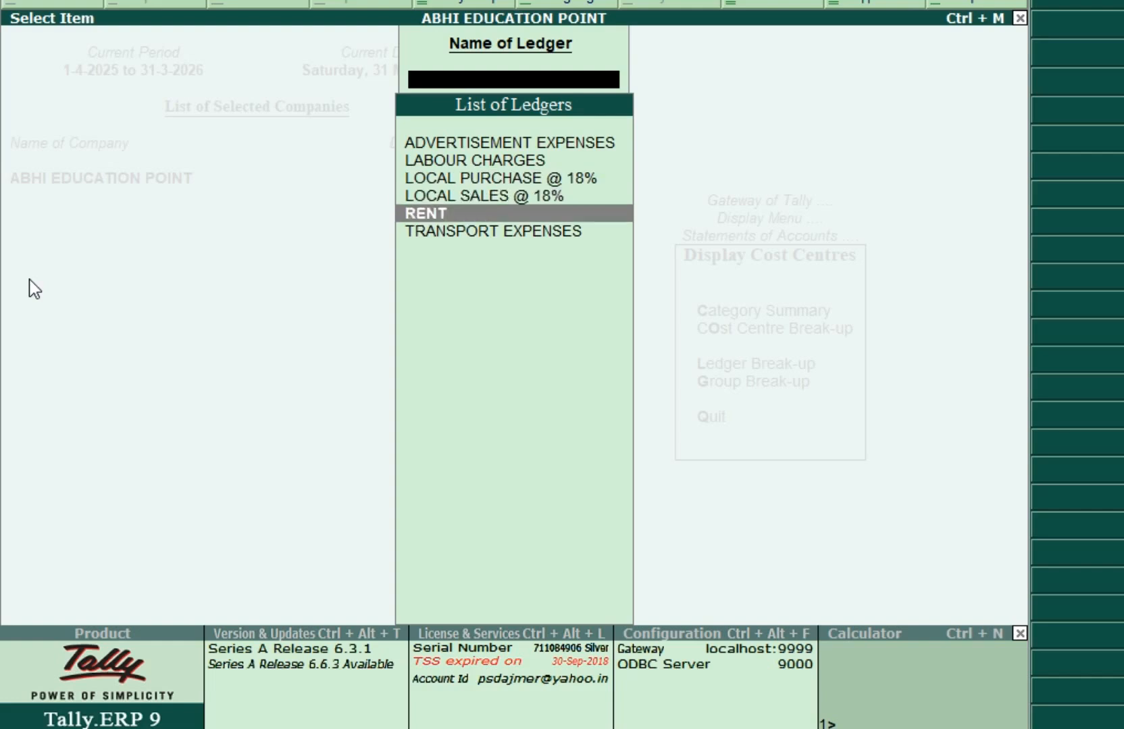
{"action": "left_click", "coordinate": [29, 279]}
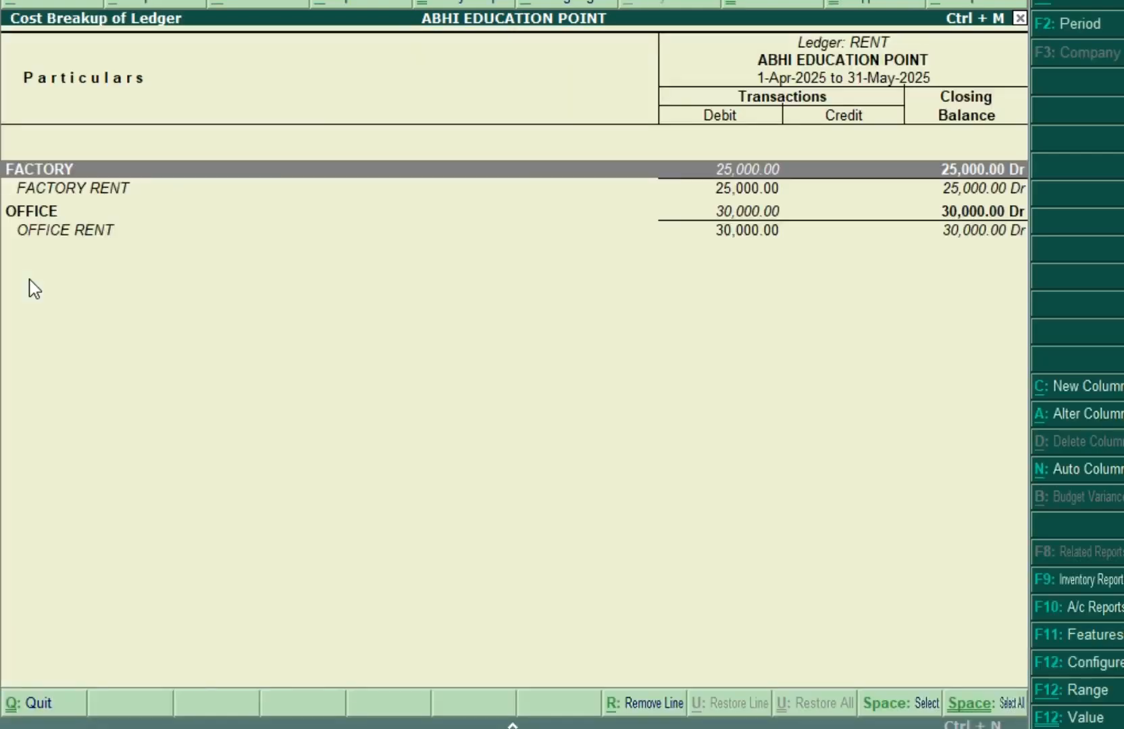
Step: Examine how the RENT ledger is split between FACTORY RENT and OFFICE RENT under their cost categories
{"action": "key", "text": "Down"}
{"action": "key", "text": "Down"}
{"action": "key", "text": "Down"}
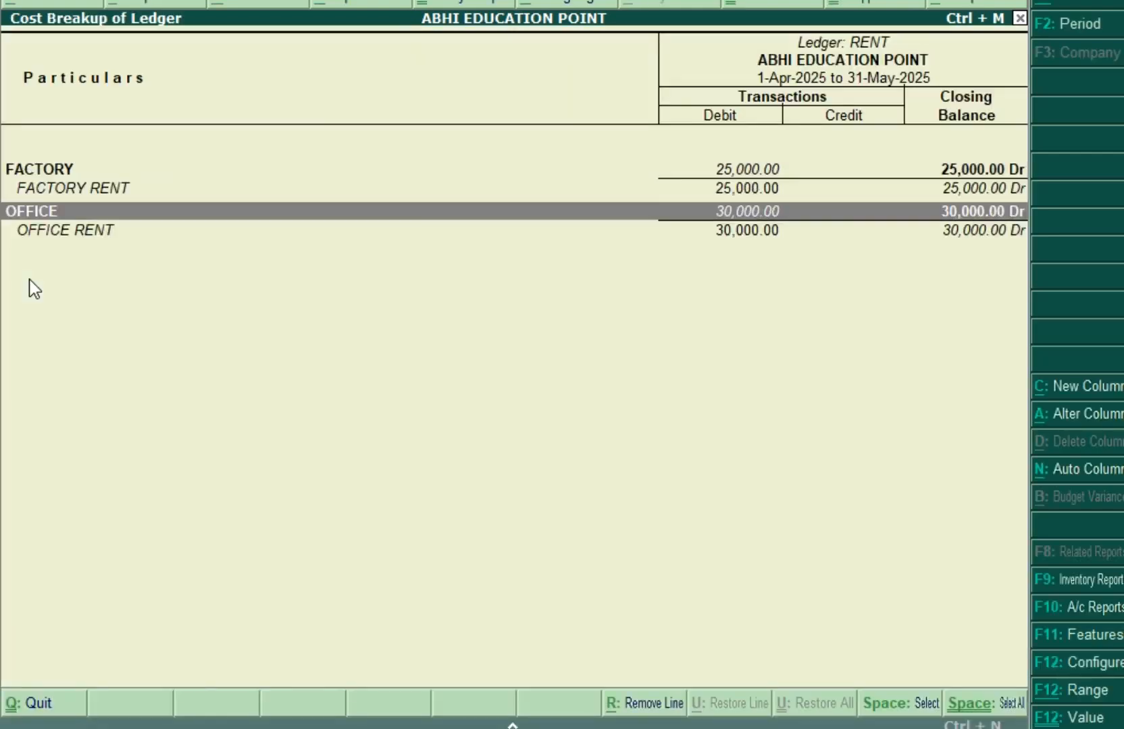
{"action": "key", "text": "Up"}
{"action": "key", "text": "Up"}
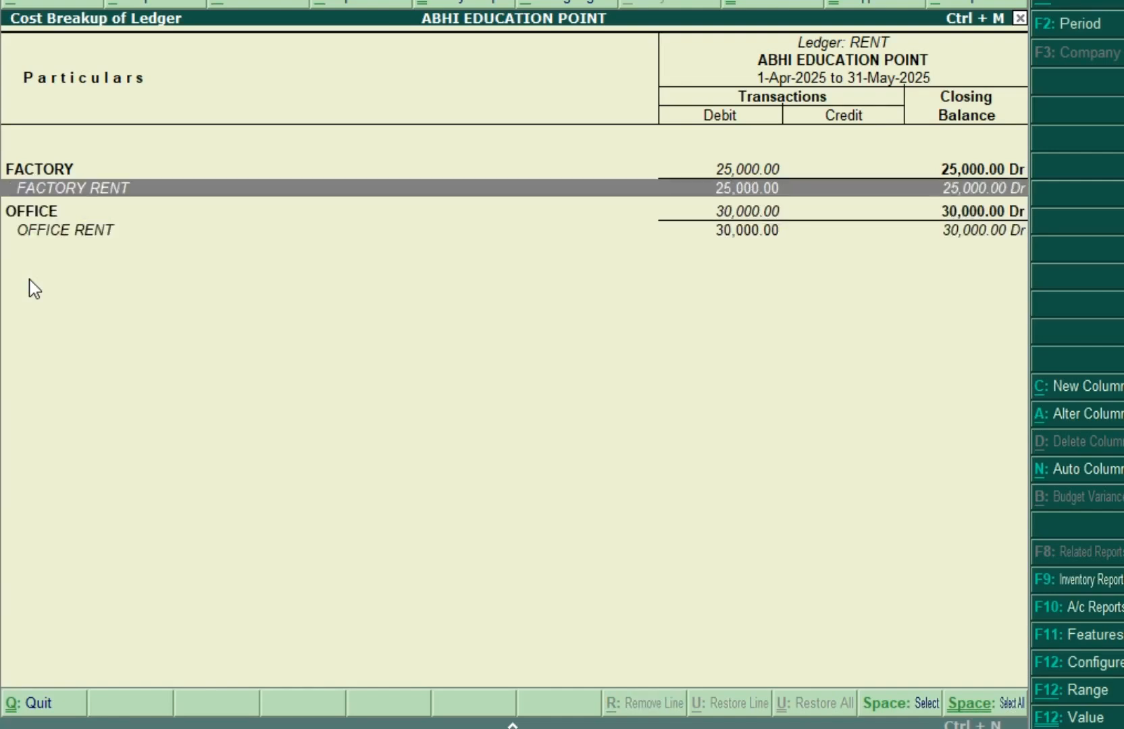
{"action": "key", "text": "Down"}
{"action": "key", "text": "Down"}
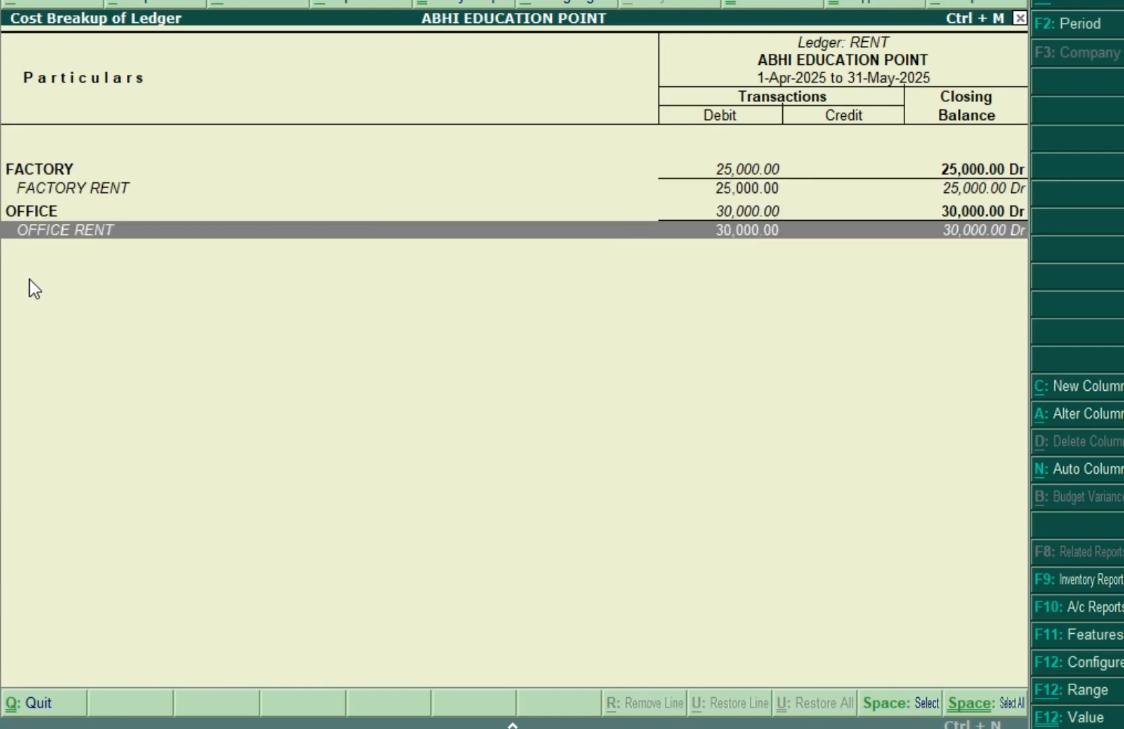
Step: Display the Ledger Break-up report for ADVERTISEMENT EXPENSES and review its cost category and cost centre lines
{"action": "key", "text": "Escape"}
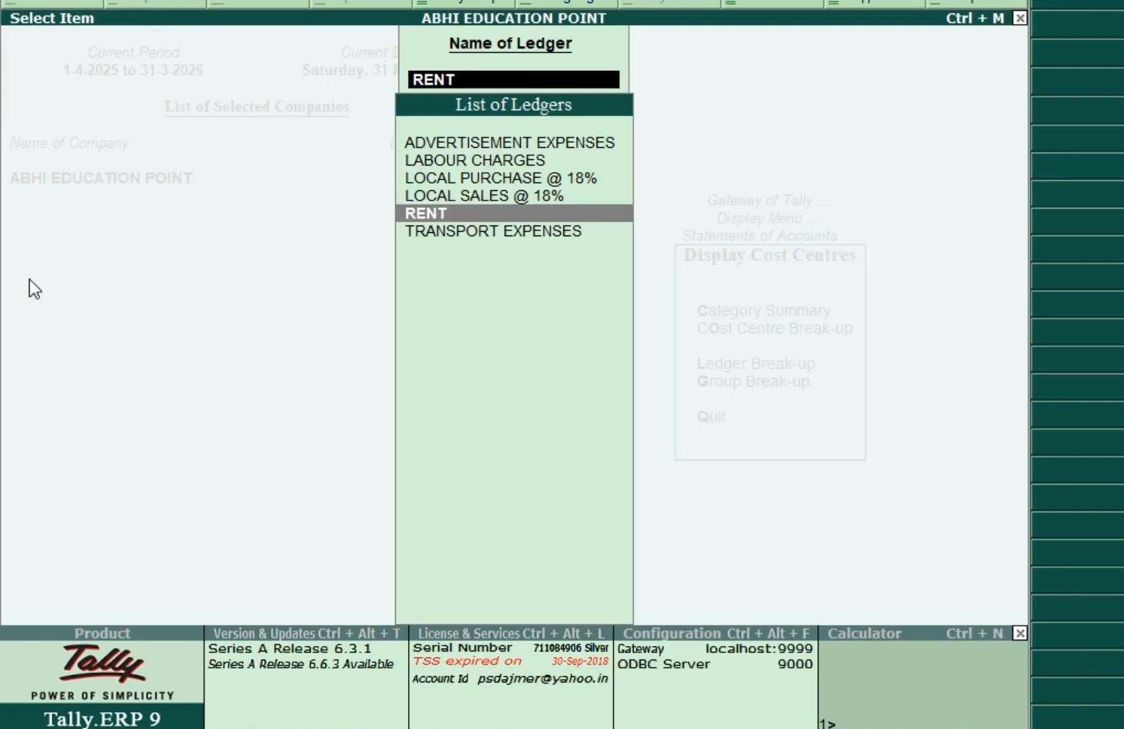
{"action": "key", "text": "Up"}
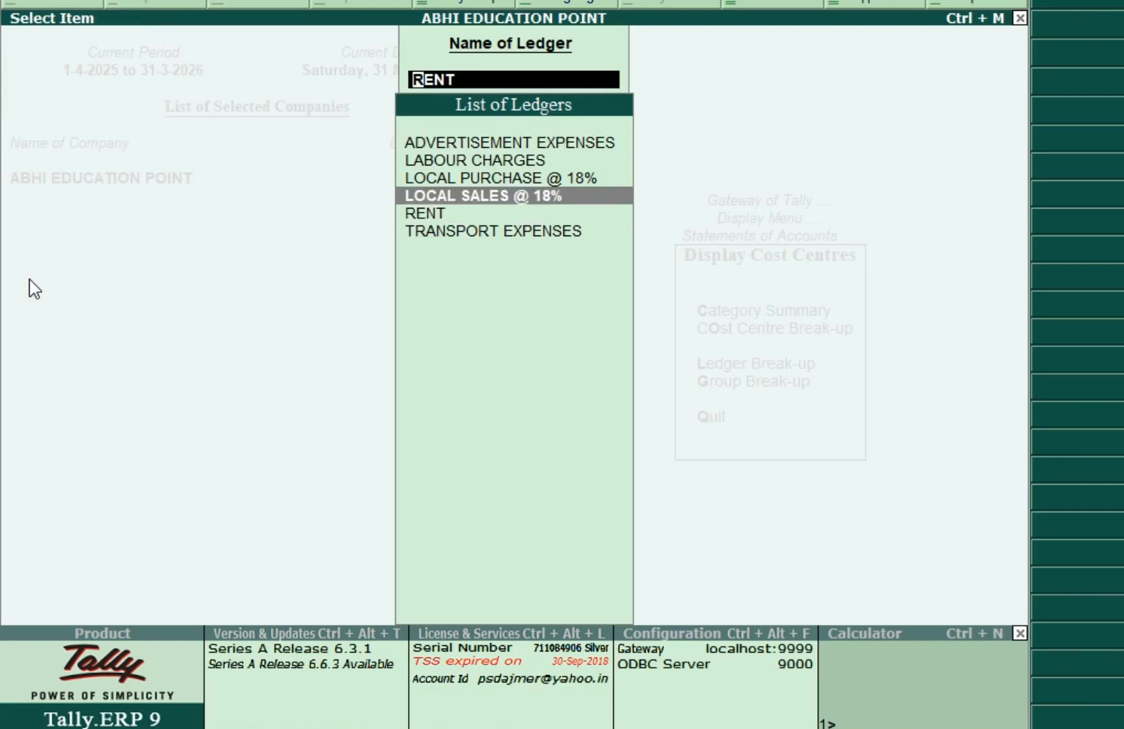
{"action": "key", "text": "Down"}
{"action": "key", "text": "Down"}
{"action": "key", "text": "Up"}
{"action": "key", "text": "Up"}
{"action": "key", "text": "Up"}
{"action": "key", "text": "Up"}
{"action": "key", "text": "Up"}
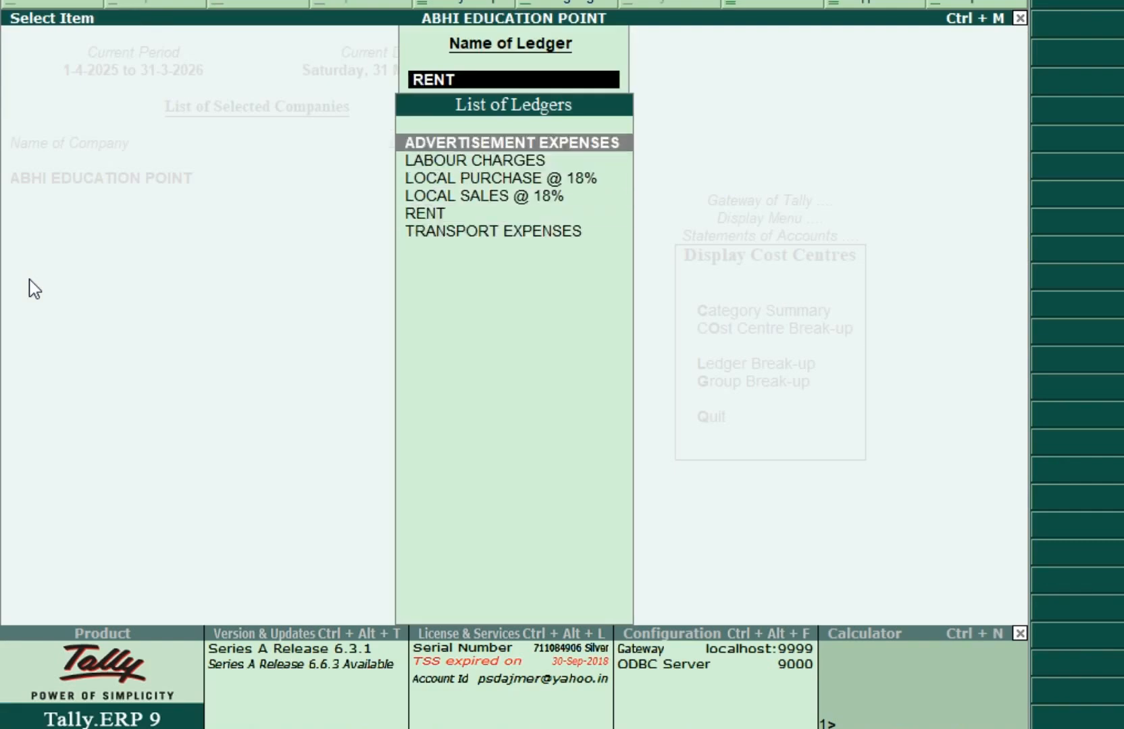
{"action": "key", "text": "Return"}
{"action": "key", "text": "Down"}
{"action": "key", "text": "Up"}
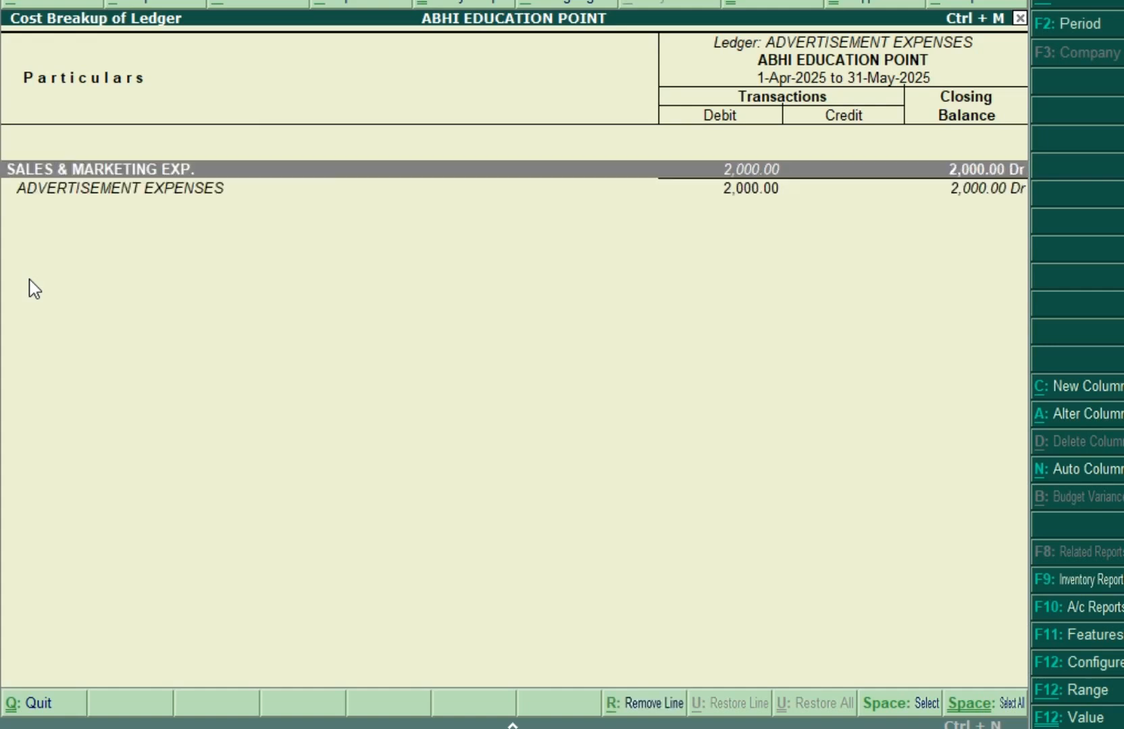
{"action": "key", "text": "Down"}
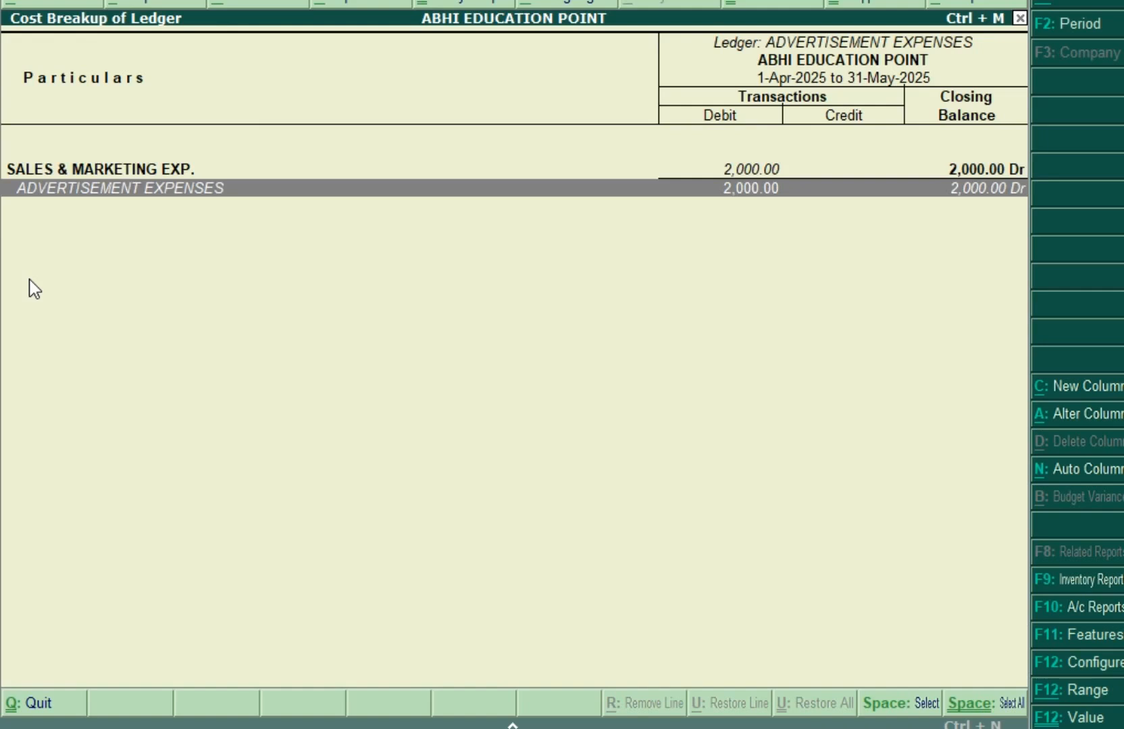
{"action": "key", "text": "Up"}
{"action": "key", "text": "Down"}
{"action": "key", "text": "Escape"}
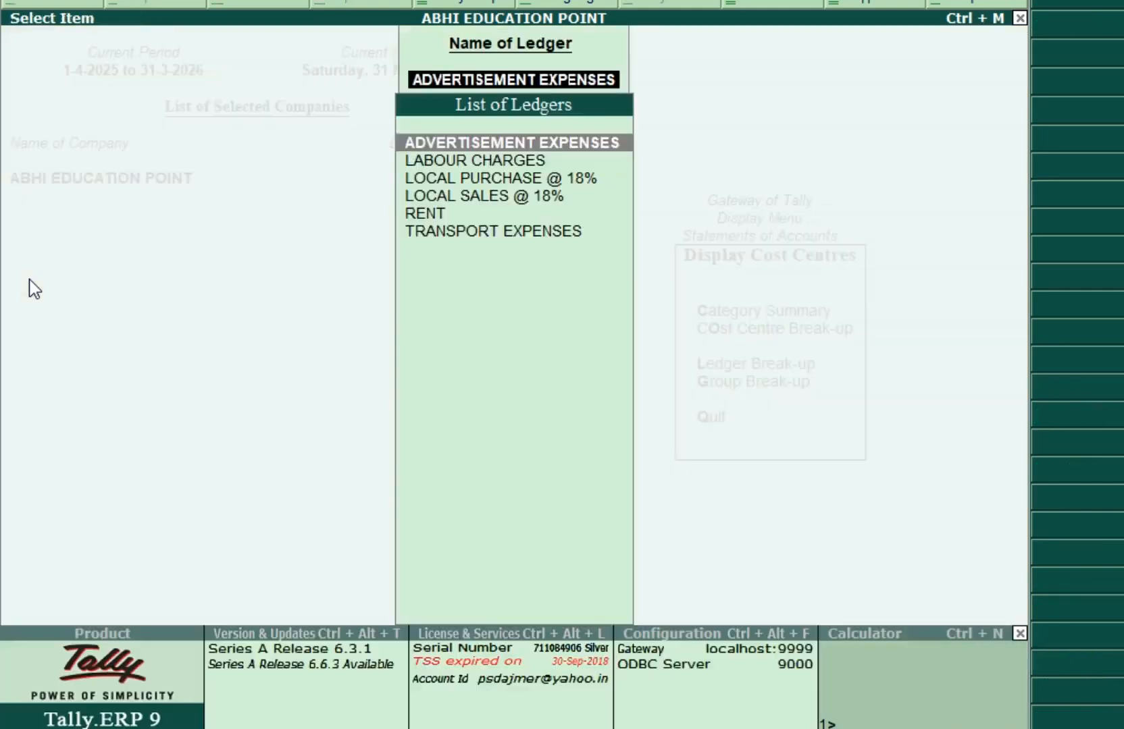
Step: Review the Ledger Break-up report for LABOUR CHARGES and return to the choice of cost centre reports
{"action": "key", "text": "Down"}
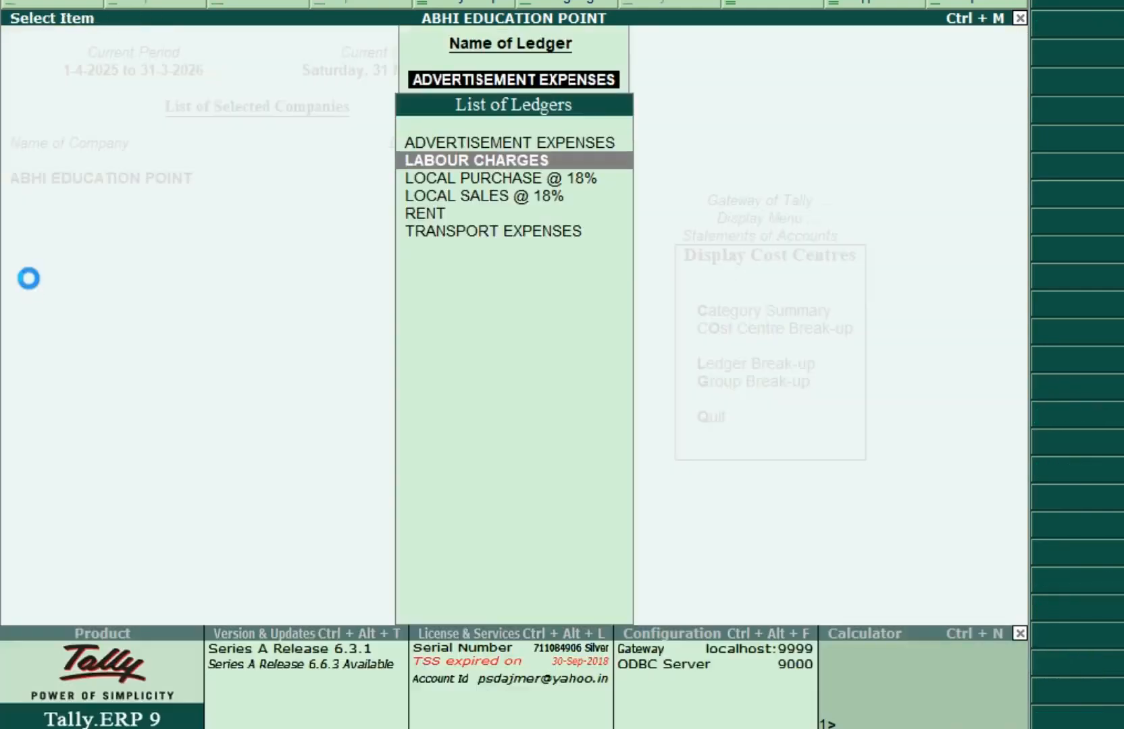
{"action": "key", "text": "Return"}
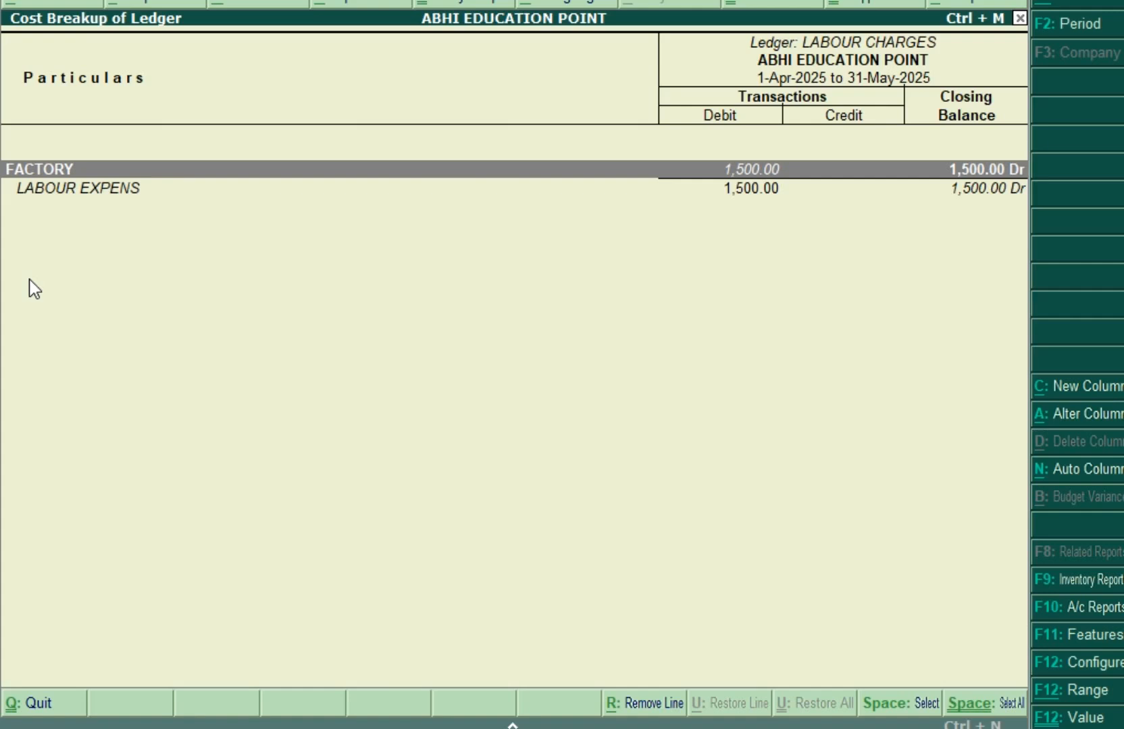
{"action": "key", "text": "Down"}
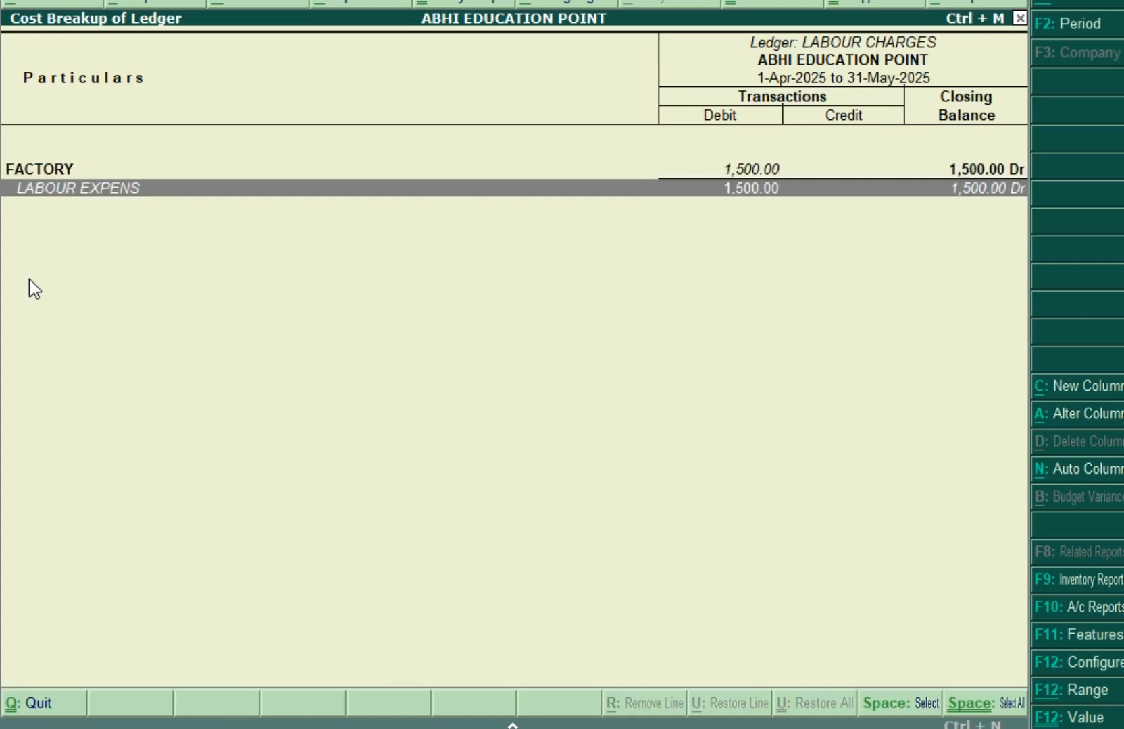
{"action": "key", "text": "Escape"}
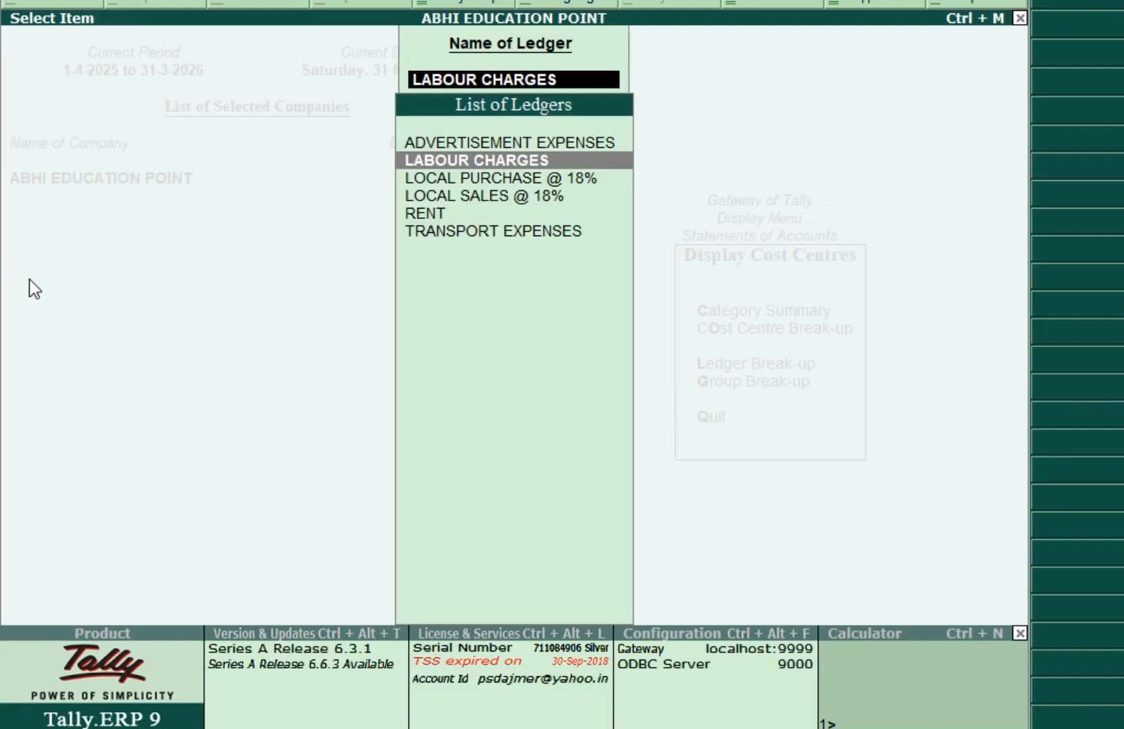
{"action": "key", "text": "Escape"}
{"action": "key", "text": "Escape"}
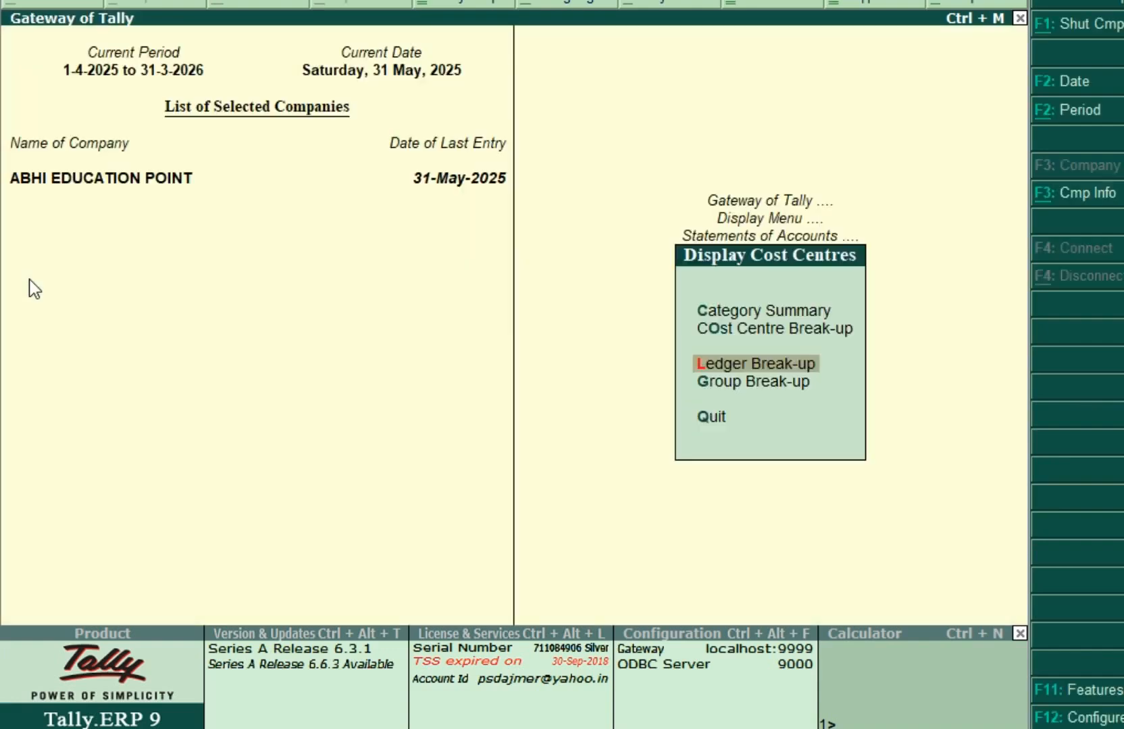
Step: Display the cost centres' Group Break-up report for the Indirect Expenses group
{"action": "key", "text": "Down"}
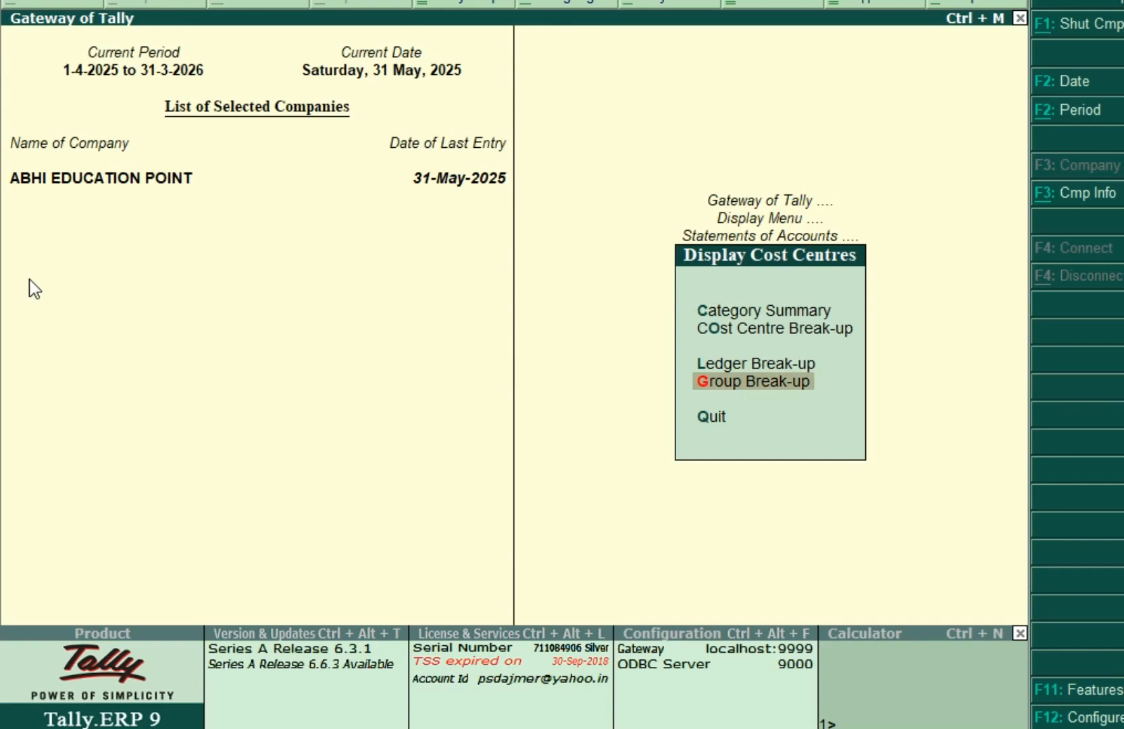
{"action": "key", "text": "Return"}
{"action": "key", "text": "Down"}
{"action": "key", "text": "Down"}
{"action": "key", "text": "Down"}
{"action": "key", "text": "Down"}
{"action": "key", "text": "Down"}
{"action": "key", "text": "Down"}
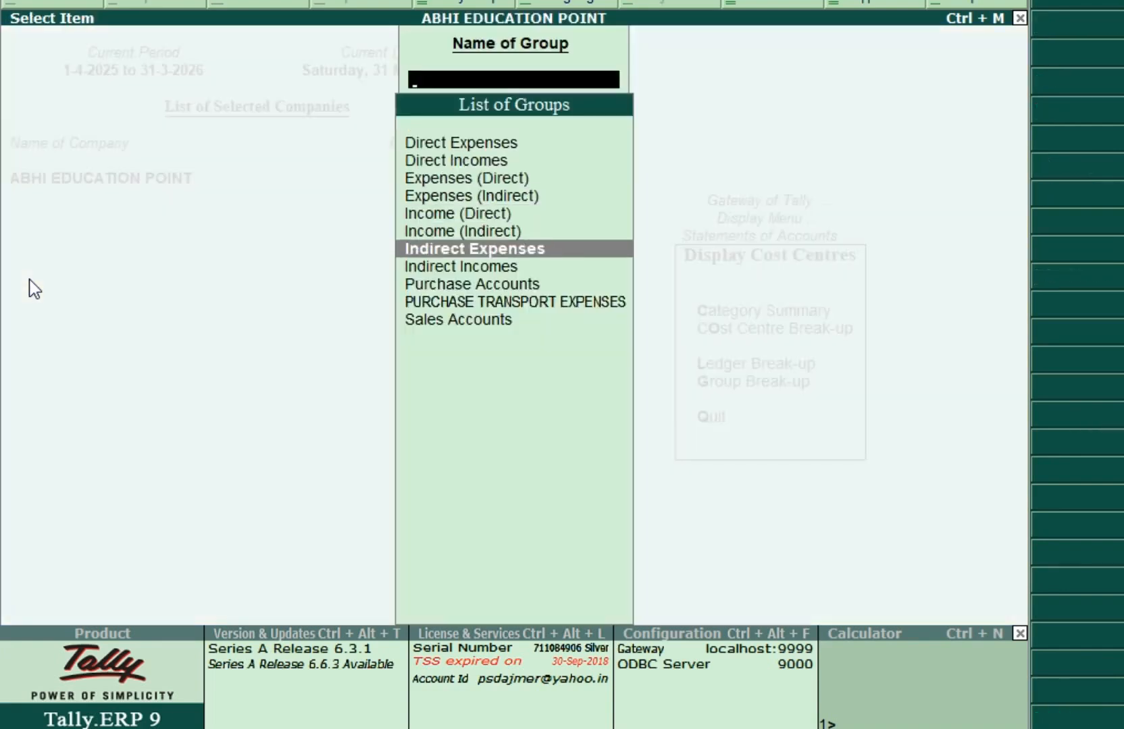
{"action": "key", "text": "Return"}
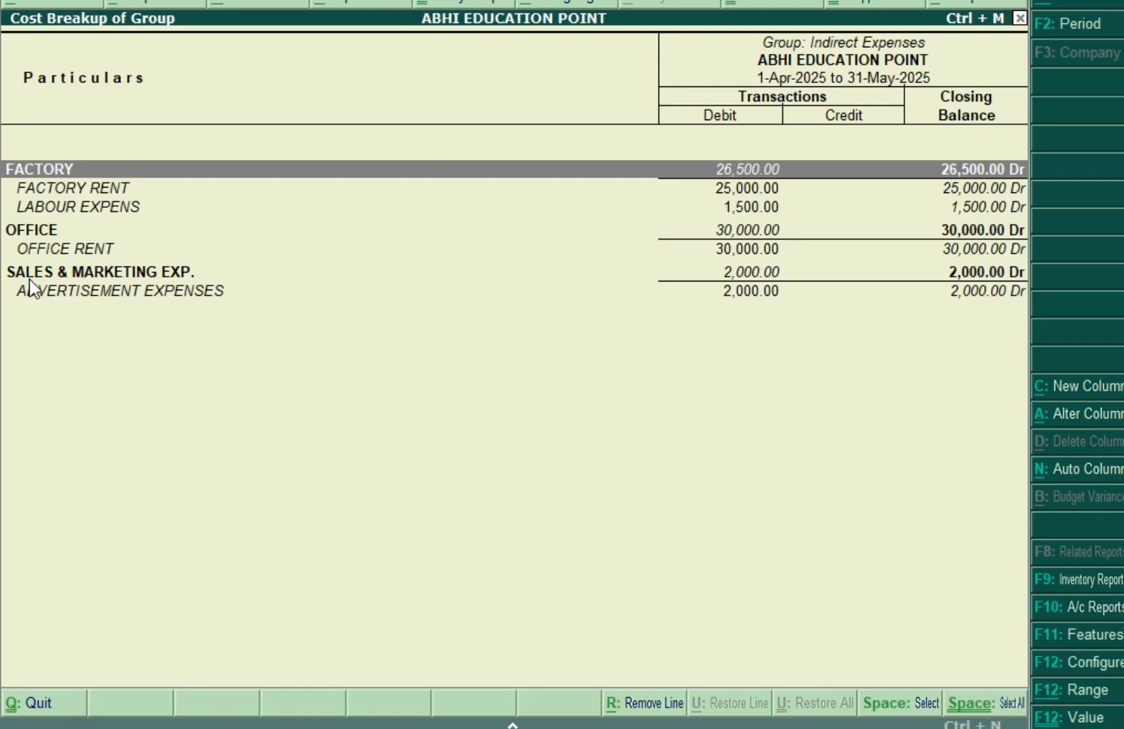
Step: Examine how Indirect Expenses are divided among the cost centres under FACTORY, OFFICE and SALES & MARKETING EXP
{"action": "key", "text": "Down"}
{"action": "key", "text": "Down"}
{"action": "key", "text": "Down"}
{"action": "key", "text": "Down"}
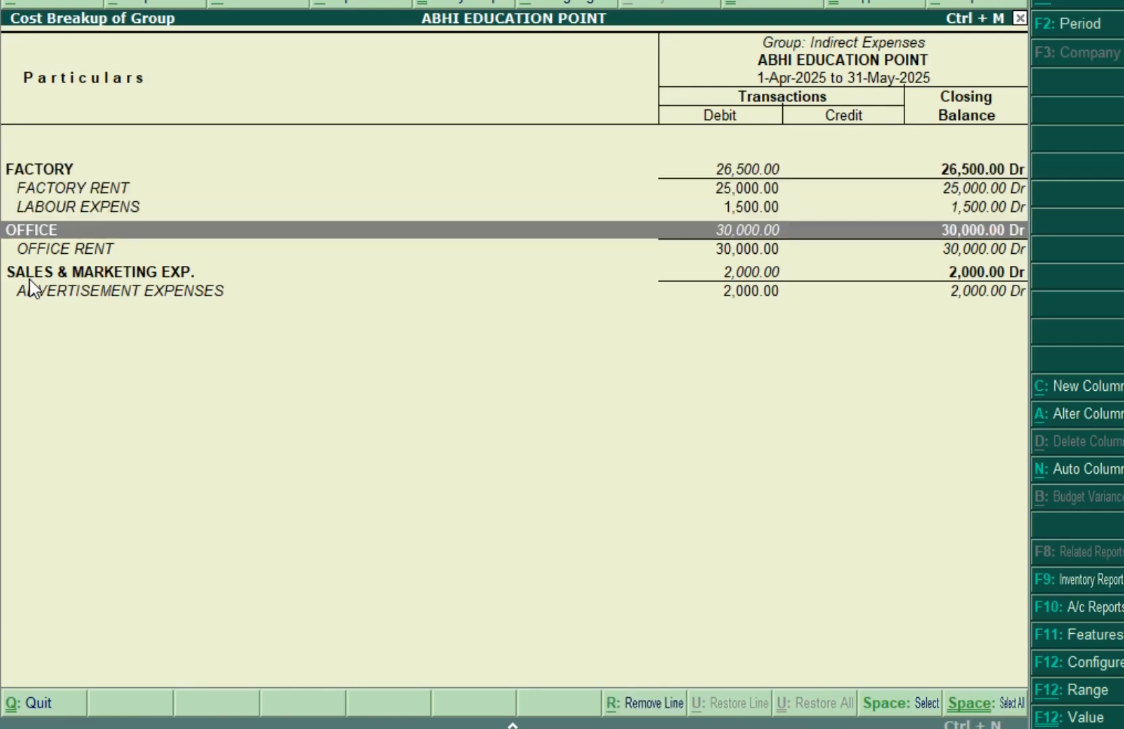
{"action": "key", "text": "Down"}
{"action": "key", "text": "Down"}
{"action": "key", "text": "Up"}
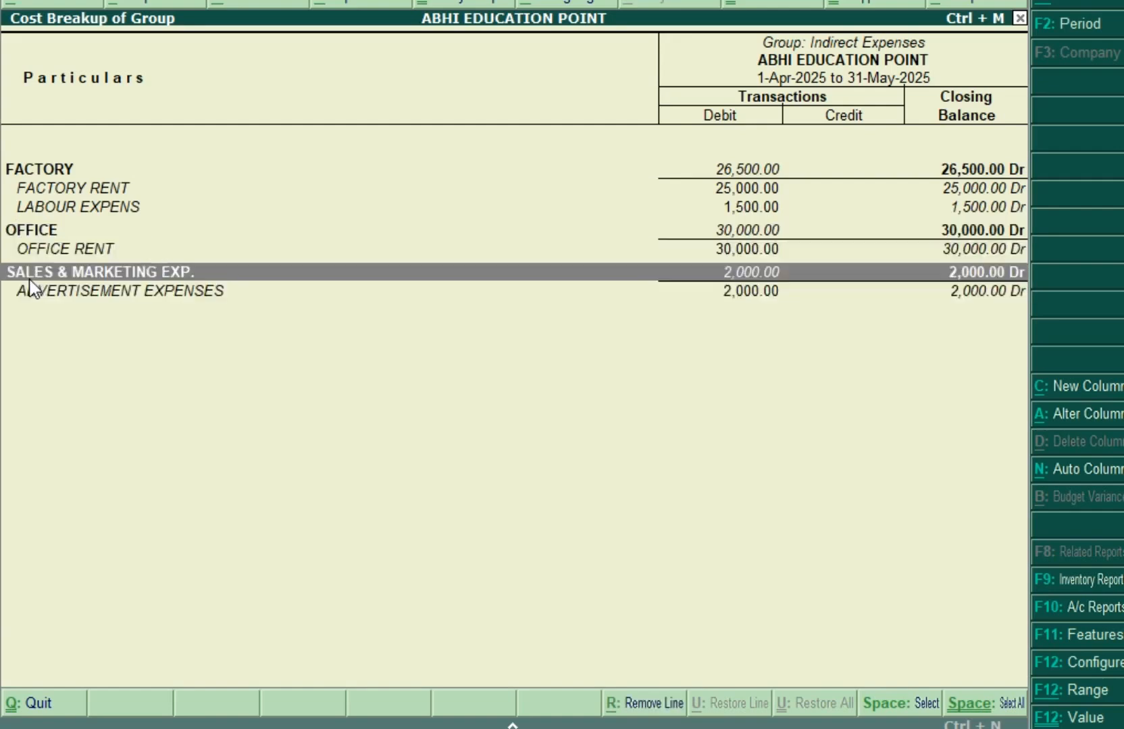
{"action": "key", "text": "Up"}
{"action": "key", "text": "Up"}
{"action": "key", "text": "Up"}
{"action": "key", "text": "Up"}
{"action": "key", "text": "Up"}
{"action": "key", "text": "Down"}
{"action": "key", "text": "Down"}
{"action": "key", "text": "Down"}
{"action": "key", "text": "Down"}
{"action": "key", "text": "Down"}
{"action": "key", "text": "Up"}
{"action": "key", "text": "Up"}
{"action": "key", "text": "Up"}
{"action": "key", "text": "Up"}
{"action": "key", "text": "Up"}
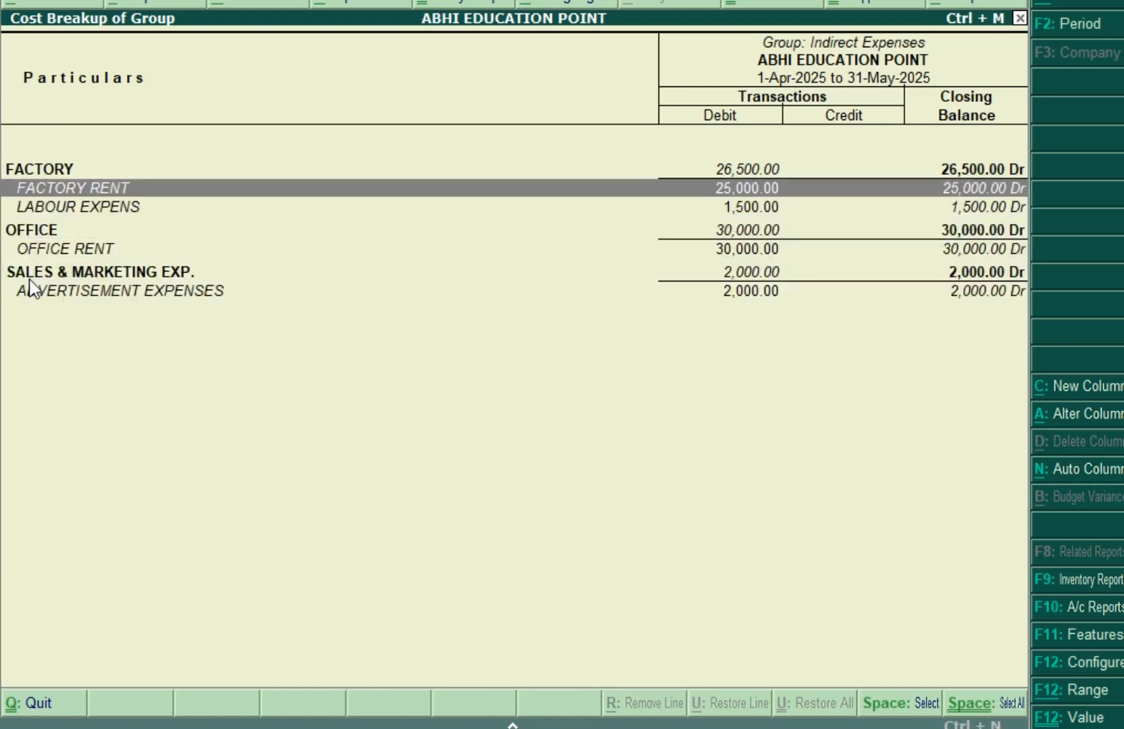
Step: Drill down from FACTORY RENT through April to its payment voucher, then return to the group break-up without saving
{"action": "key", "text": "Return"}
{"action": "key", "text": "Up"}
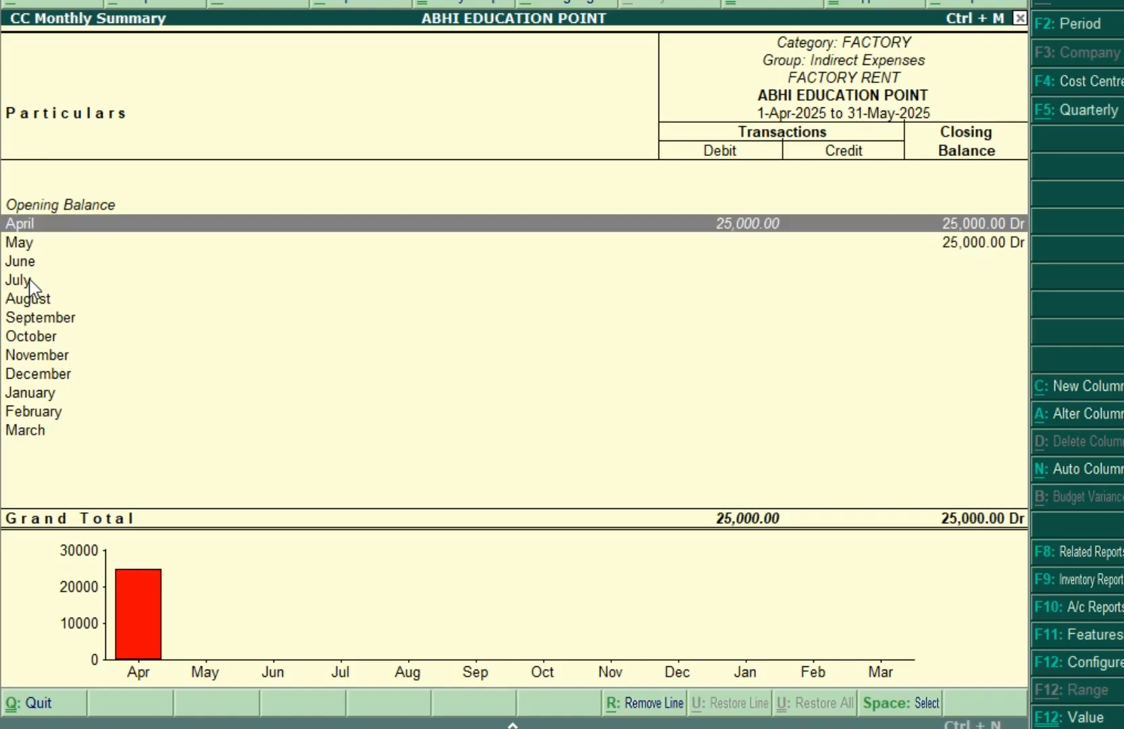
{"action": "key", "text": "Return"}
{"action": "key", "text": "Return"}
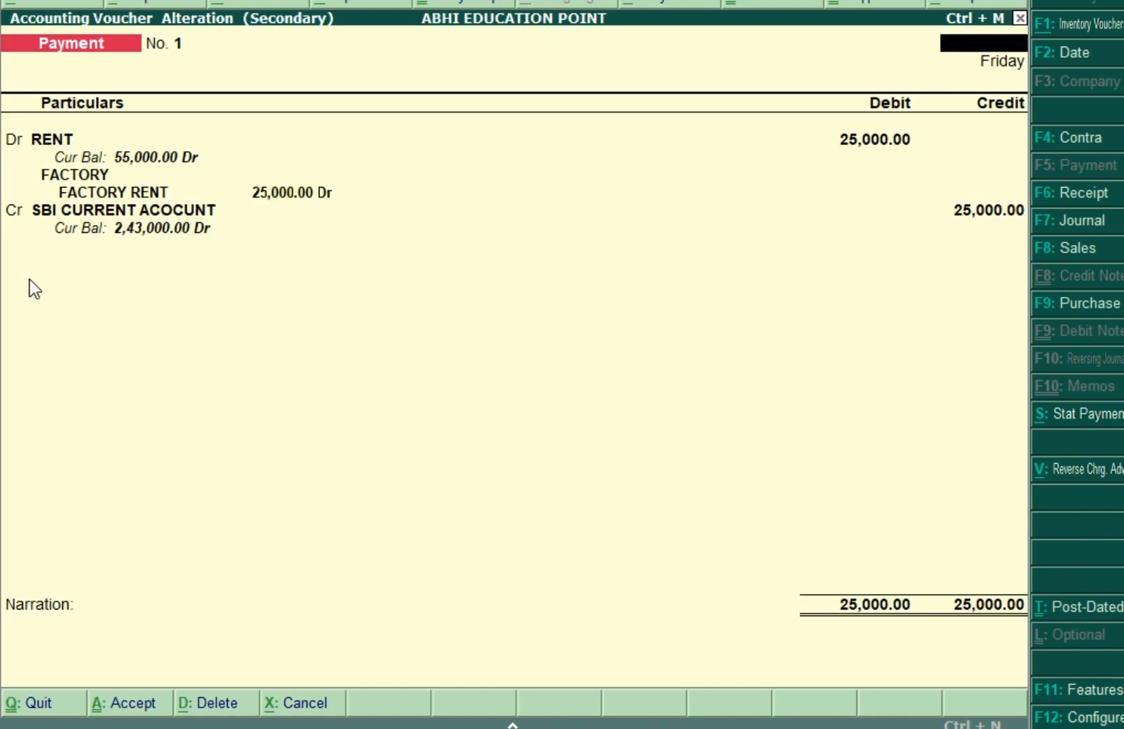
{"action": "key", "text": "Escape"}
{"action": "key", "text": "y"}
{"action": "key", "text": "Escape"}
{"action": "key", "text": "Escape"}
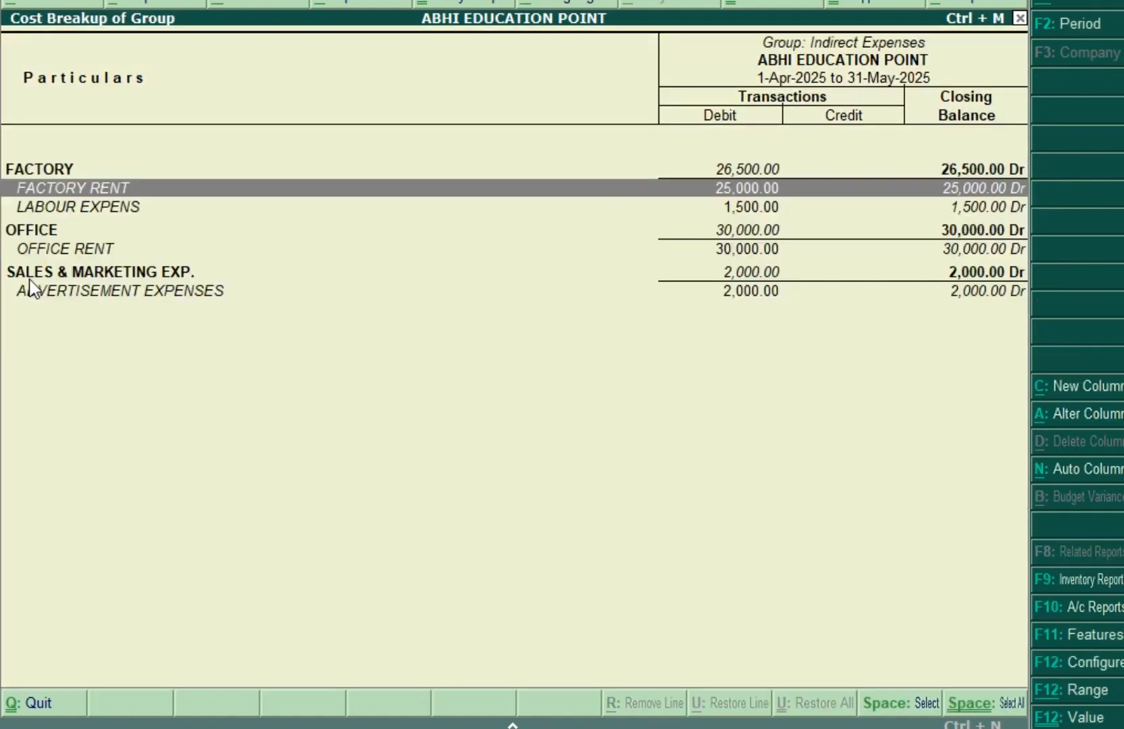
Step: Drill down from OFFICE RENT through April to its payment voucher and review the RENT and SBI CURRENT ACOCUNT entries
{"action": "key", "text": "Down"}
{"action": "key", "text": "Down"}
{"action": "key", "text": "Return"}
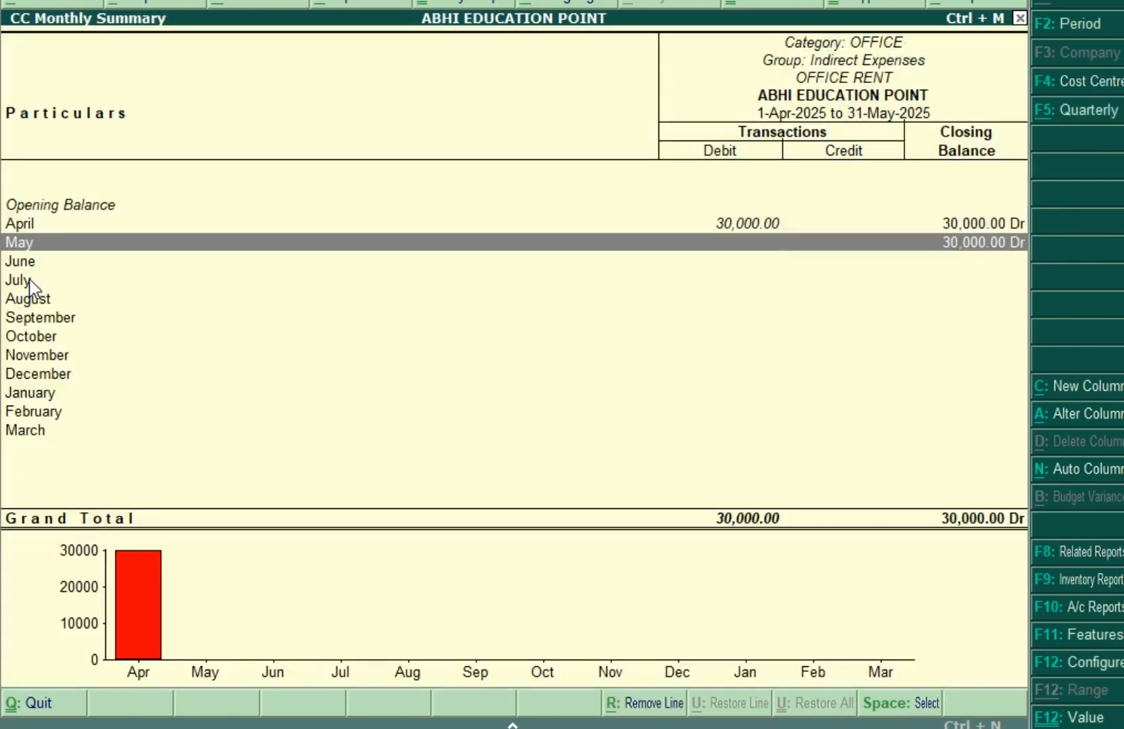
{"action": "key", "text": "Up"}
{"action": "key", "text": "Return"}
{"action": "key", "text": "Return"}
{"action": "key", "text": "Return"}
{"action": "key", "text": "Return"}
{"action": "key", "text": "Return"}
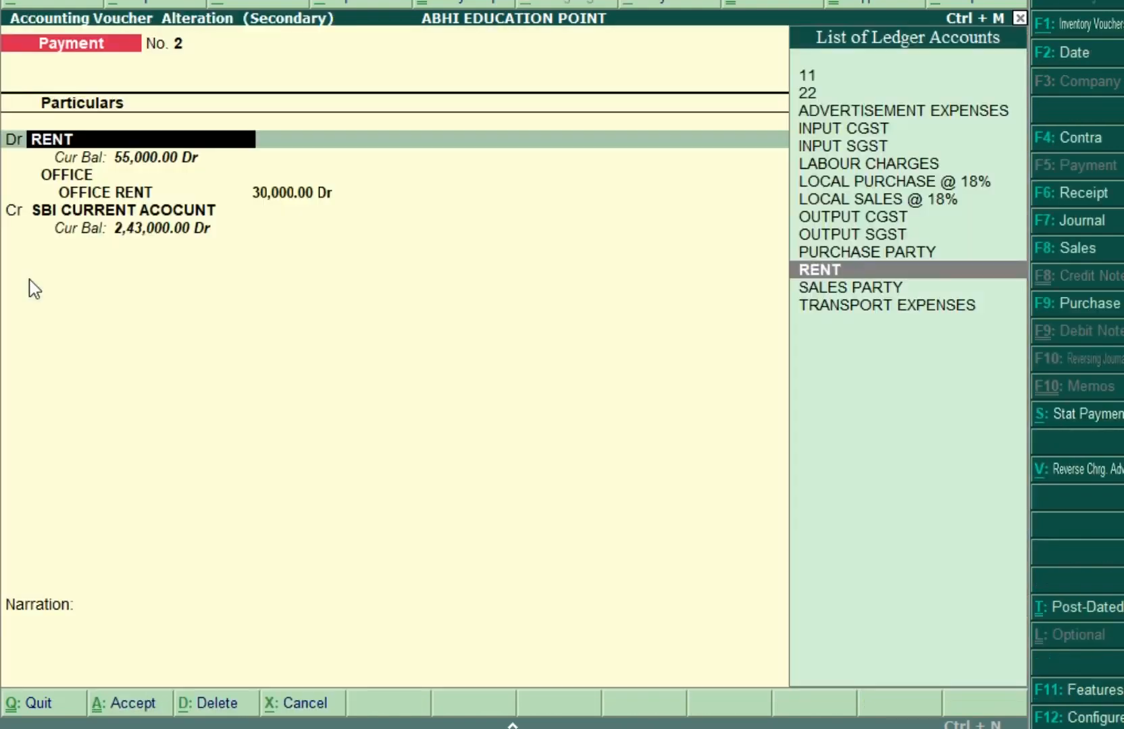
{"action": "key", "text": "Return"}
{"action": "key", "text": "Return"}
{"action": "key", "text": "Return"}
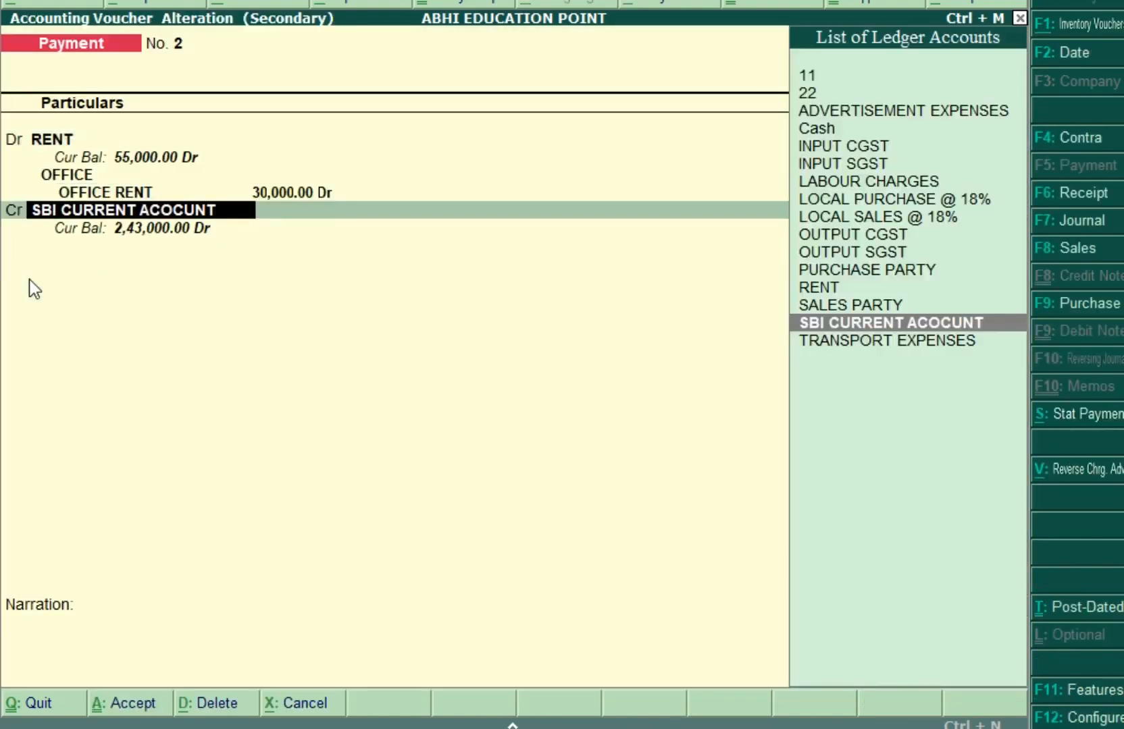
Step: Leave the office rent voucher without saving, close the cost centre reports and return to the Gateway of Tally
{"action": "key", "text": "Escape"}
{"action": "key", "text": "Escape"}
{"action": "key", "text": "Escape"}
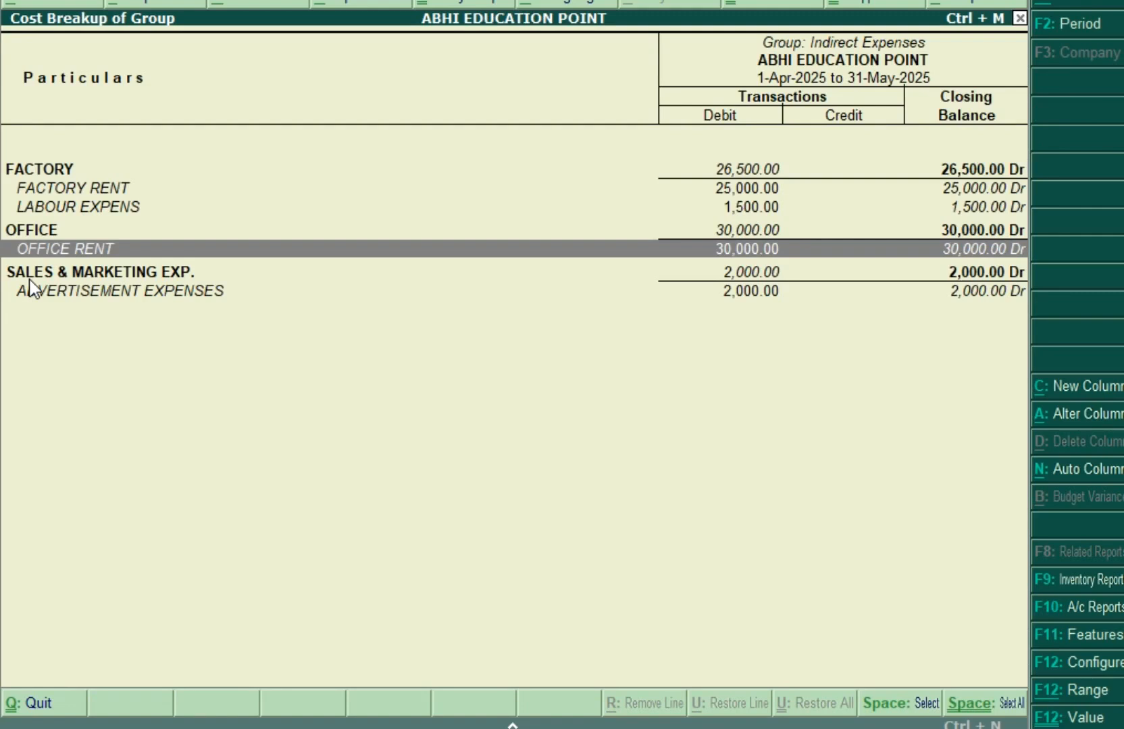
{"action": "key", "text": "Escape"}
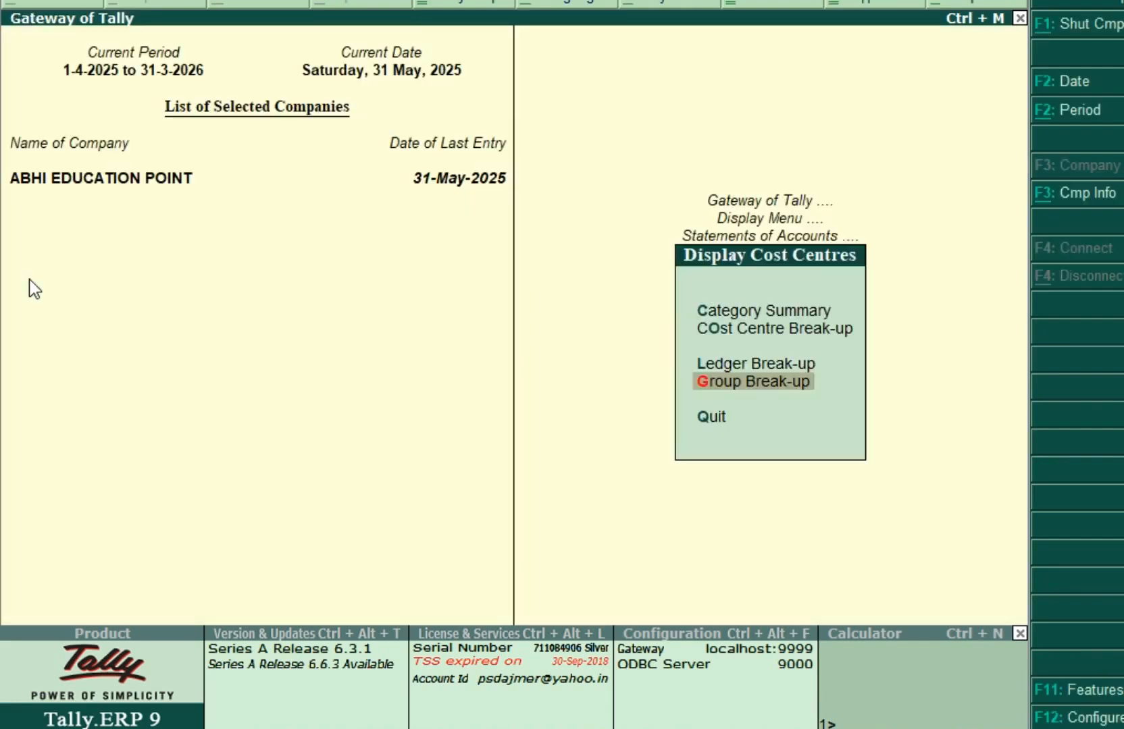
{"action": "key", "text": "Escape"}
{"action": "key", "text": "Escape"}
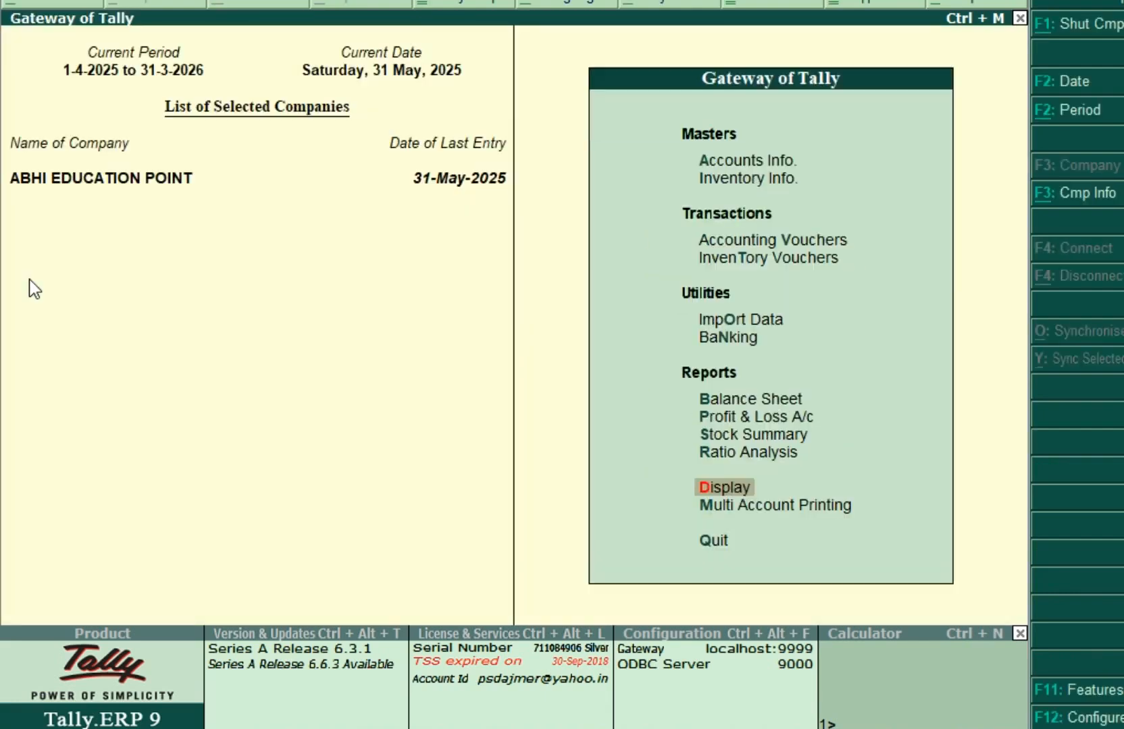